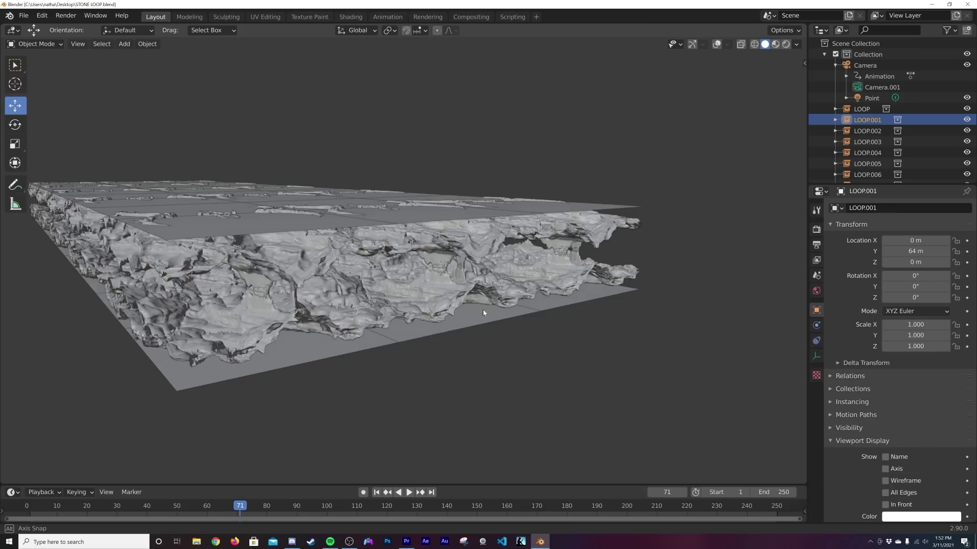
- Examine the finished cave scene from inside in rendered shading and again in solid shading
middle_click_drag(483, 309, 444, 304)
scroll(490, 290, "up", 10)
left_click(786, 44)
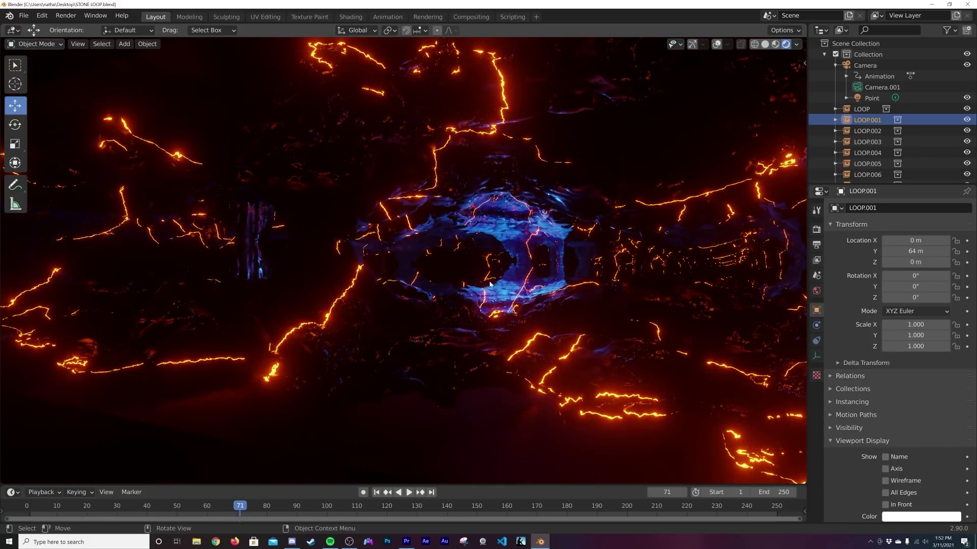
left_click(762, 47)
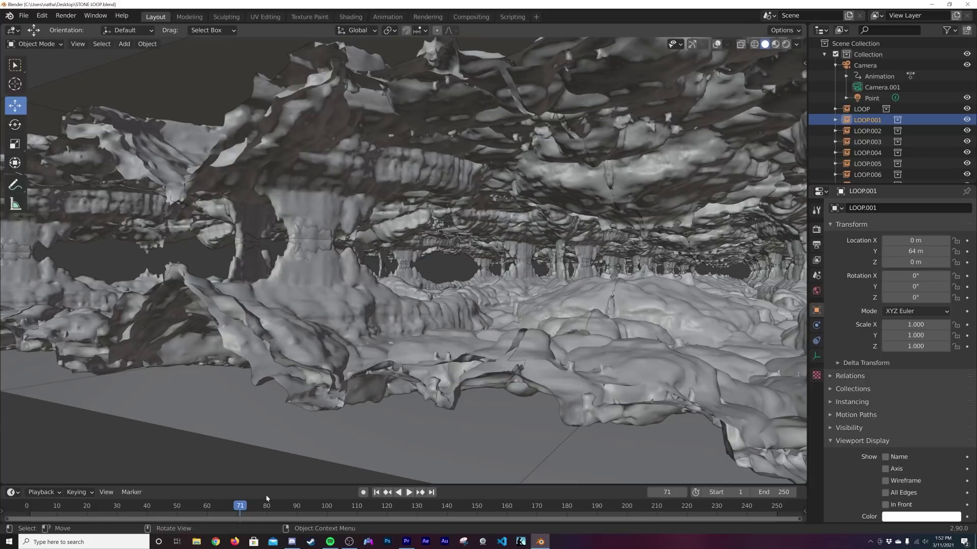
- Switch to Chrome and review the Sketchfab page of the Terrain 001 - Canyonlands National Park, UT model
left_click(214, 543)
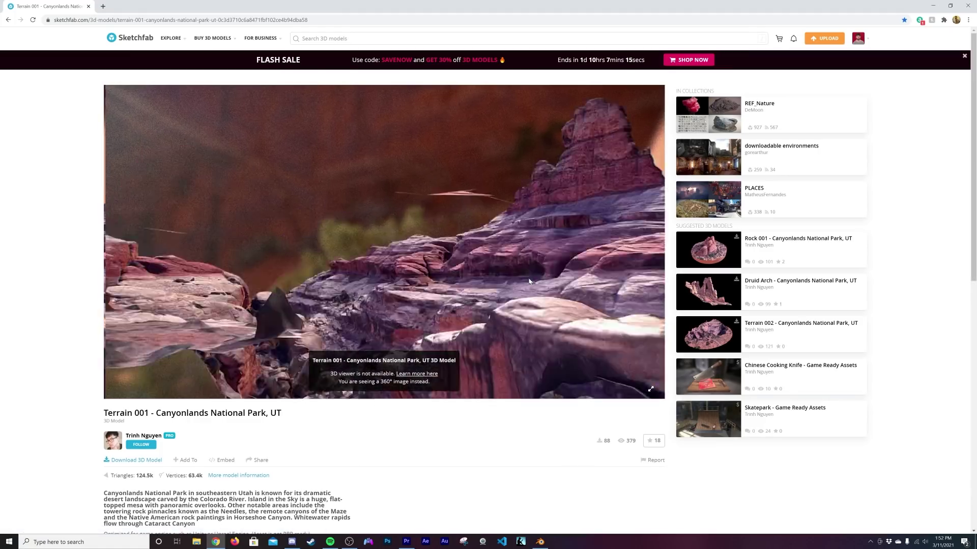
left_click_drag(519, 286, 432, 285)
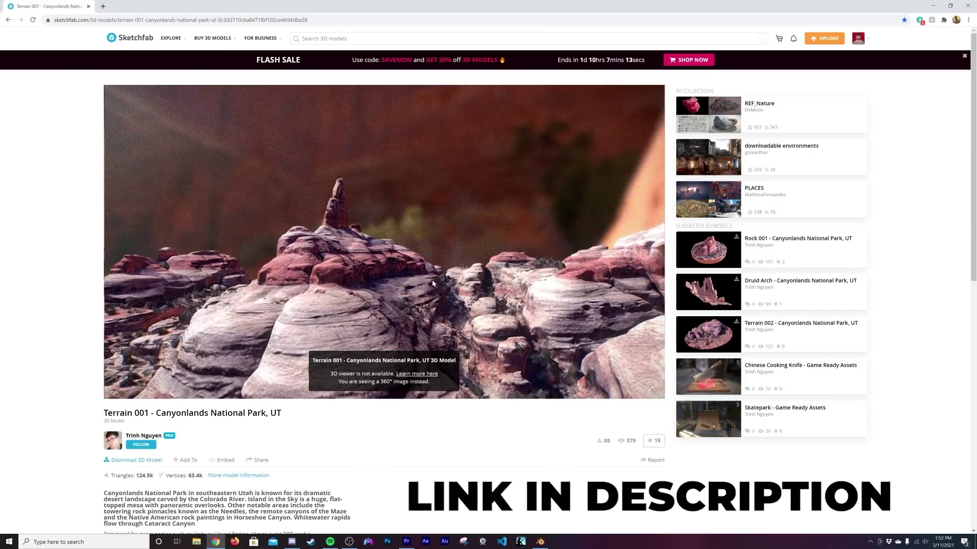
scroll(442, 257, "down", 3)
scroll(442, 257, "up", 3)
scroll(461, 277, "down", 4)
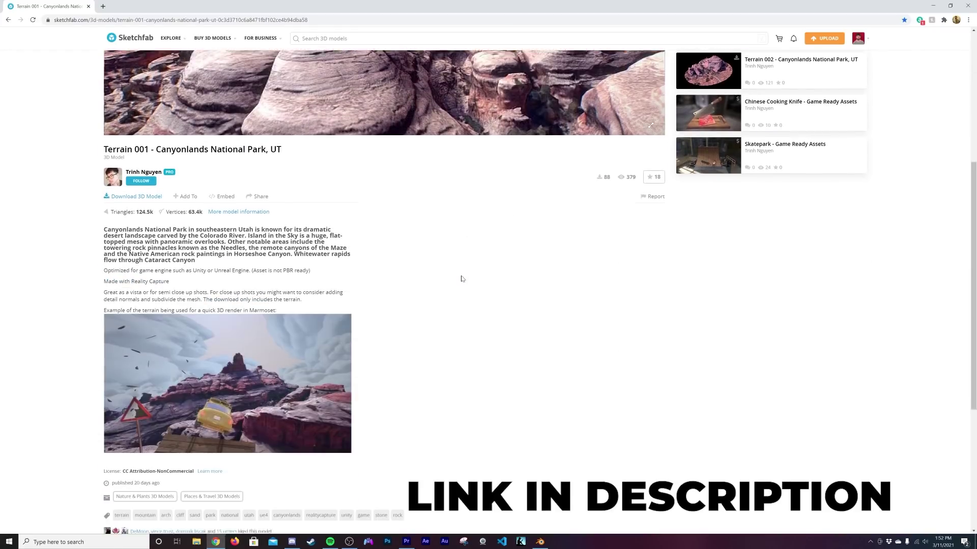
scroll(427, 388, "up", 4)
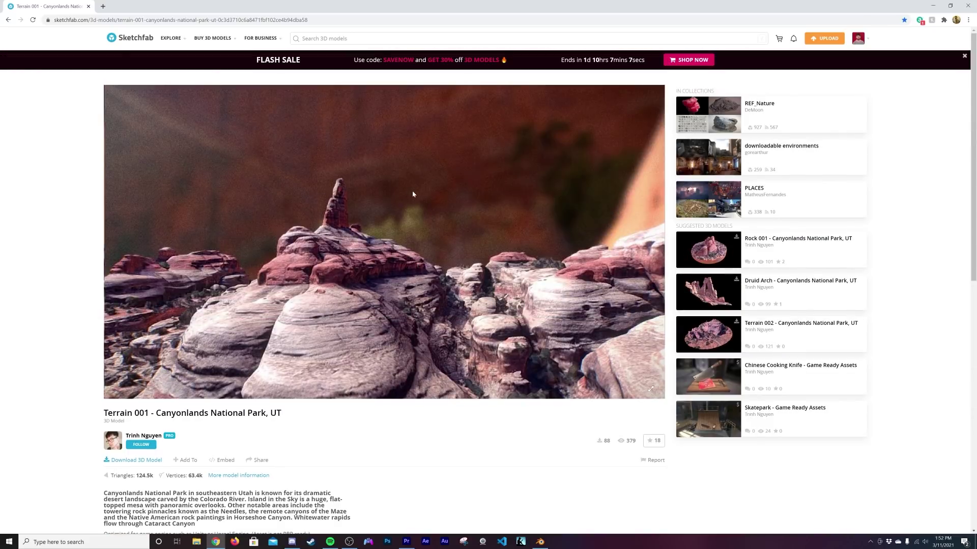
left_click(934, 7)
- Import Nearby_Druid_Arches_Model_Final_RC_export.obj as a Wavefront file from the source folder on the Desktop into the empty Blender scene
middle_click_drag(450, 255, 460, 273)
left_click(23, 15)
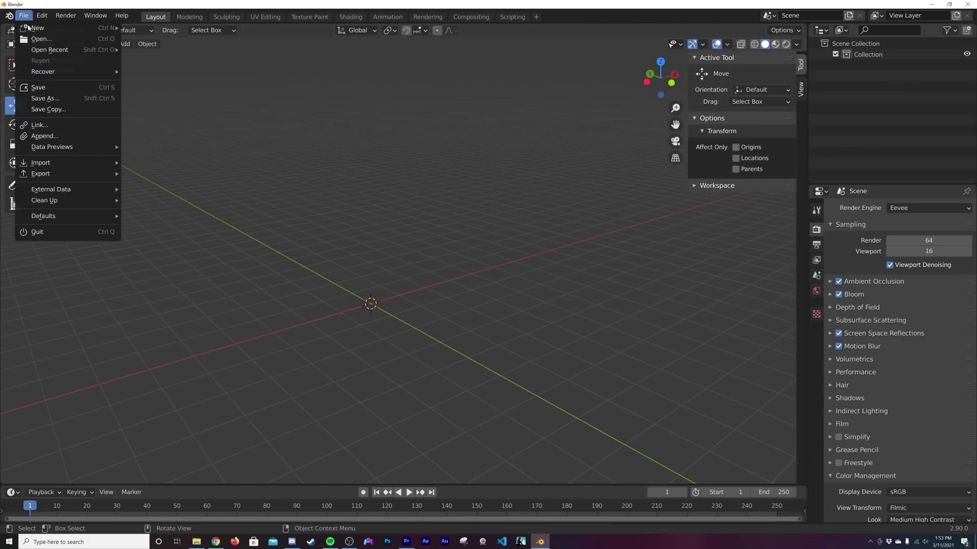
mouse_move(71, 163)
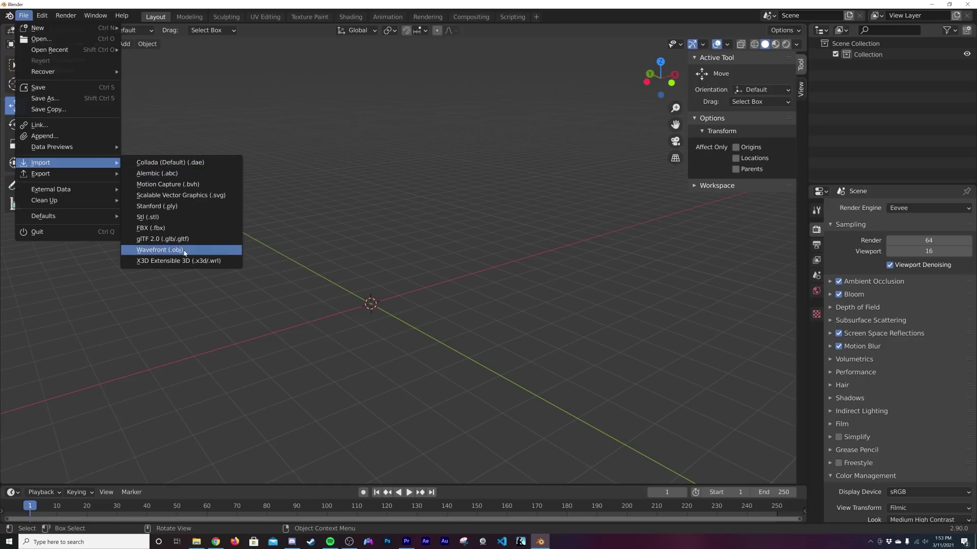
left_click(184, 250)
left_click(249, 248)
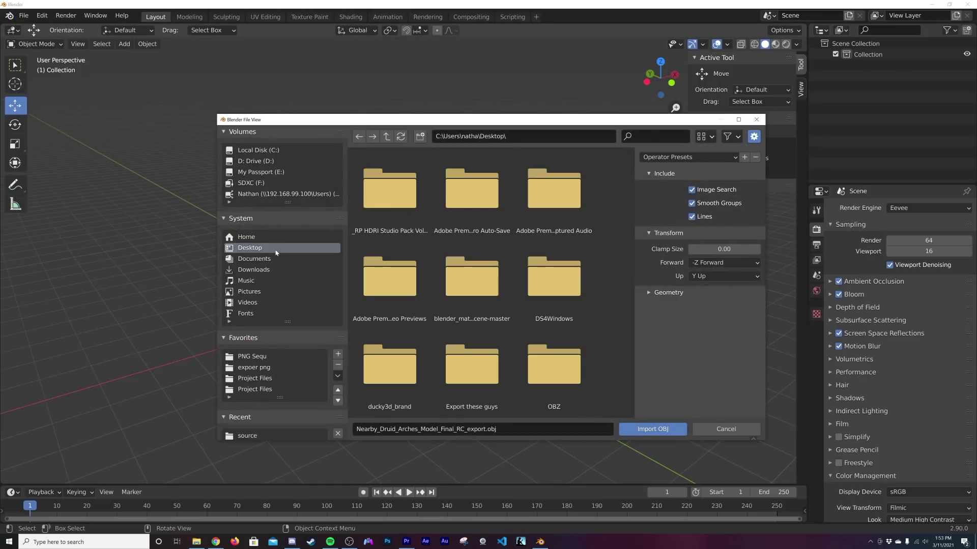
scroll(508, 269, "up", 1)
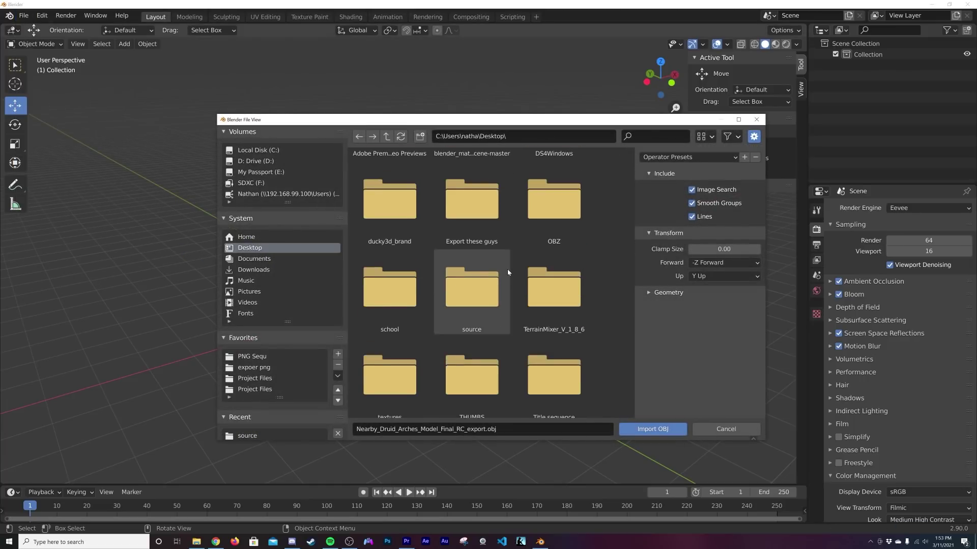
double_click(478, 300)
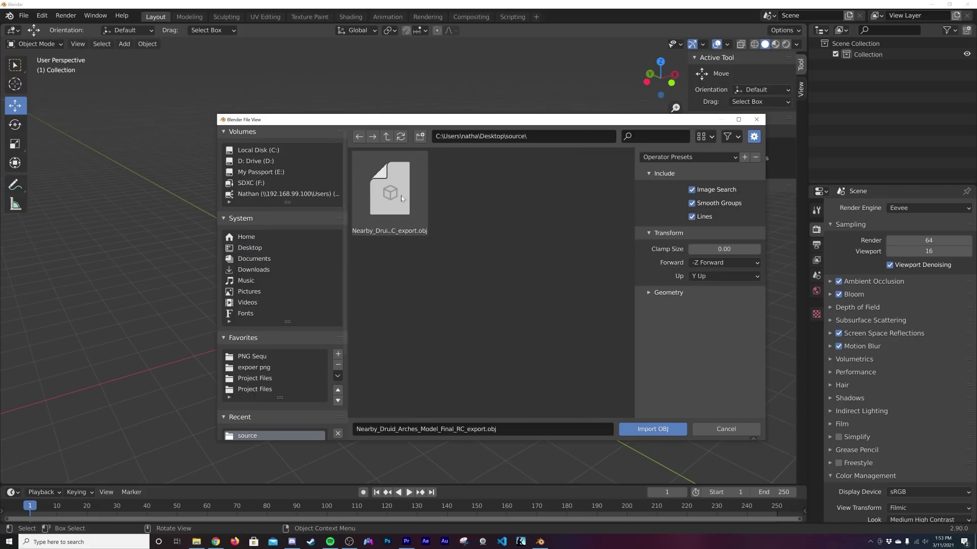
double_click(401, 198)
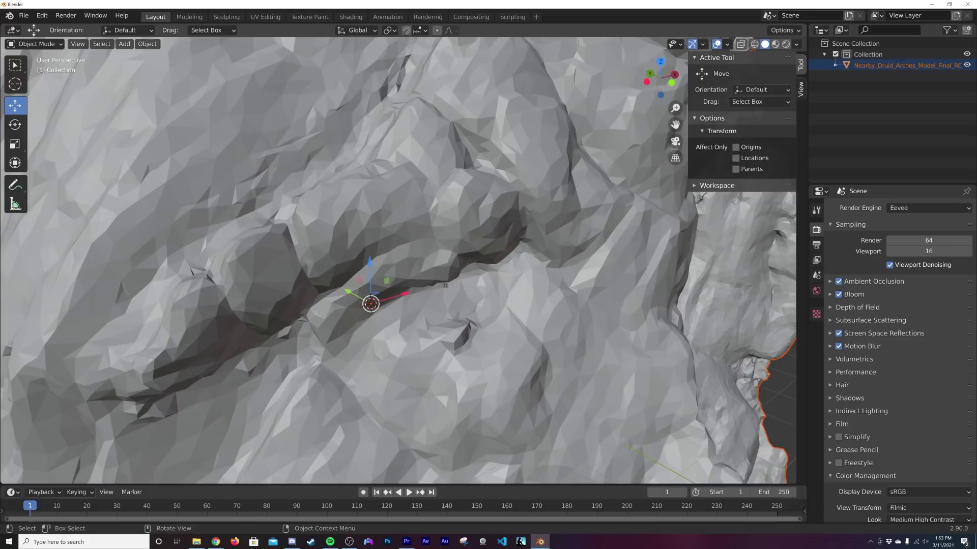
- Bring the whole imported rock terrain into view and select it
middle_click_drag(436, 288, 421, 178)
scroll(439, 307, "down", 11)
left_click(496, 283)
left_click(429, 256)
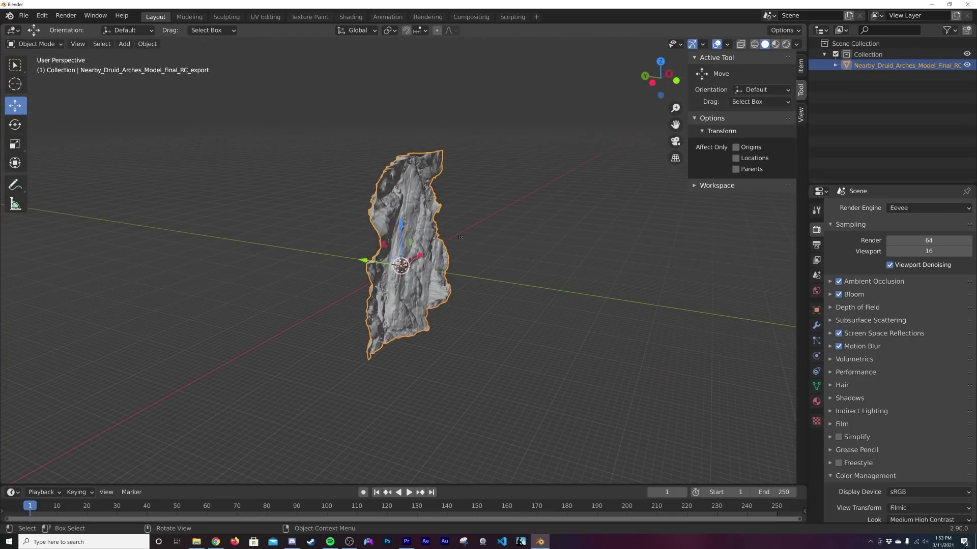
- In Edit Mode from the right view, move the whole terrain mesh about -7.17 m along Z and 3.68 m along Y toward the origin
middle_click_drag(459, 237, 435, 263)
key("grave")
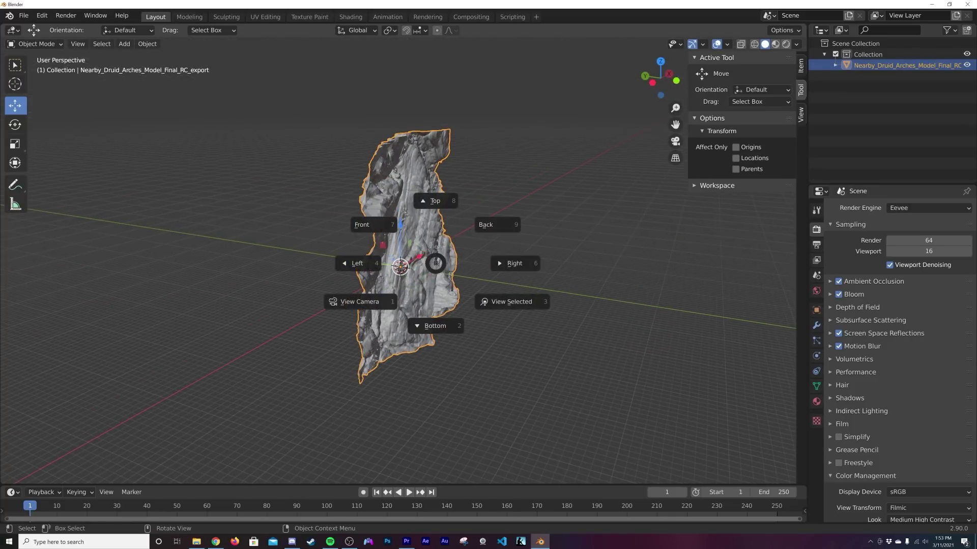
left_click(401, 223)
key("grave")
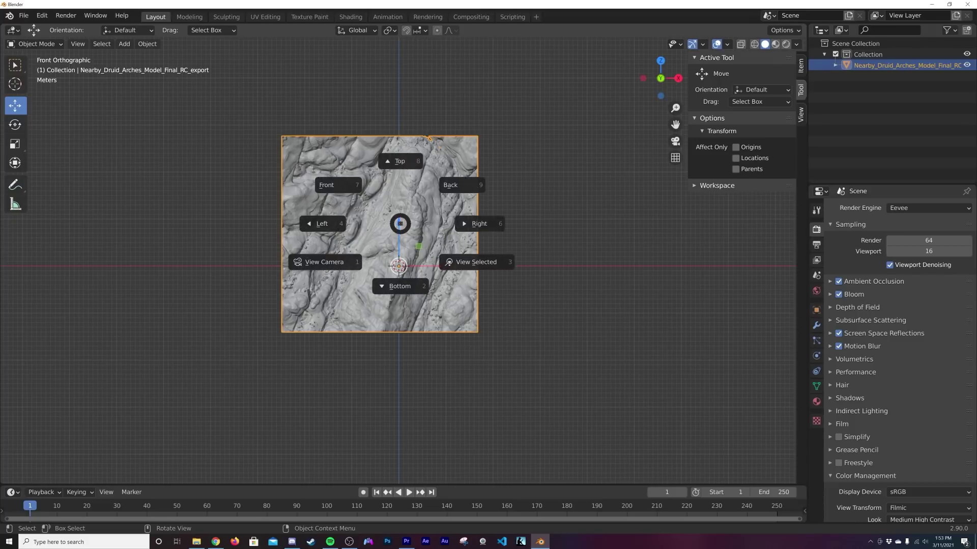
left_click(473, 226)
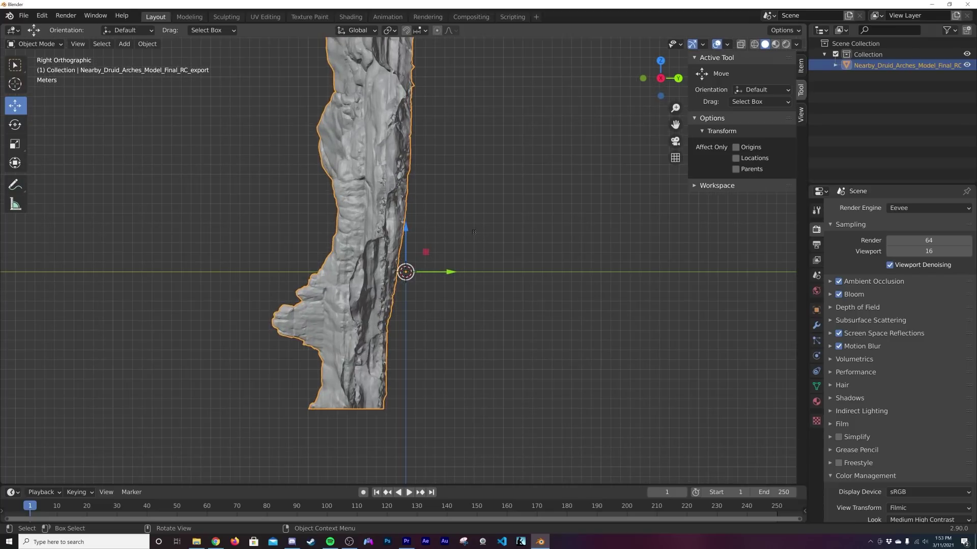
key("Tab")
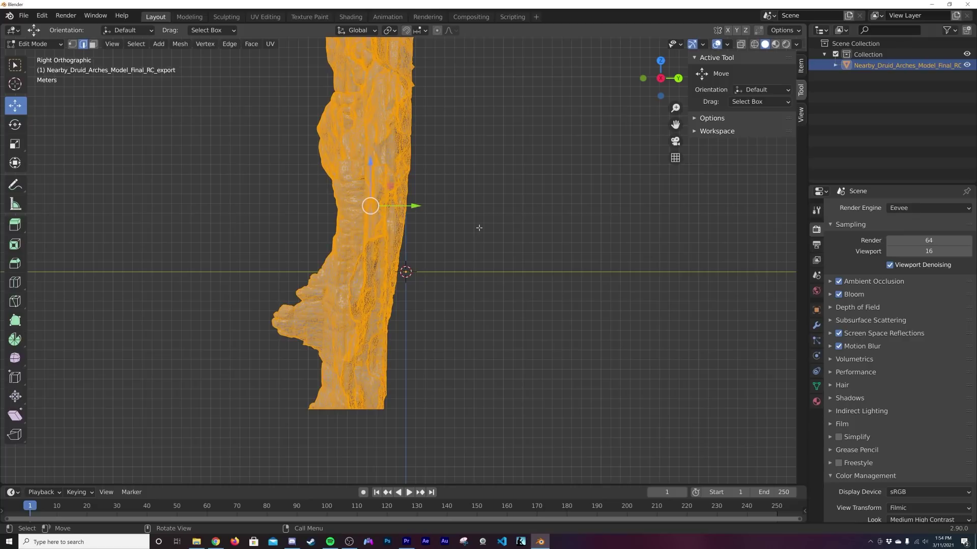
scroll(479, 228, "down", 2)
scroll(411, 309, "up", 9)
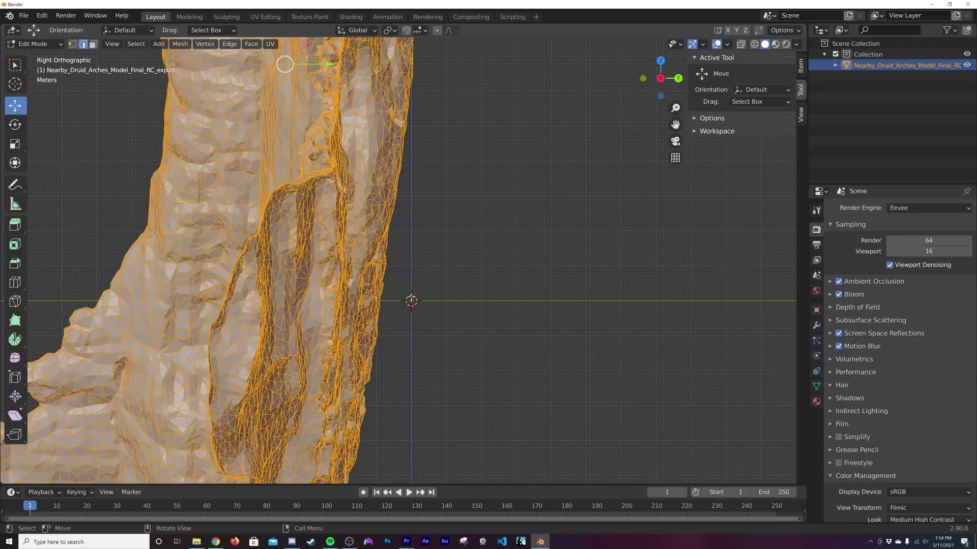
scroll(422, 302, "down", 8)
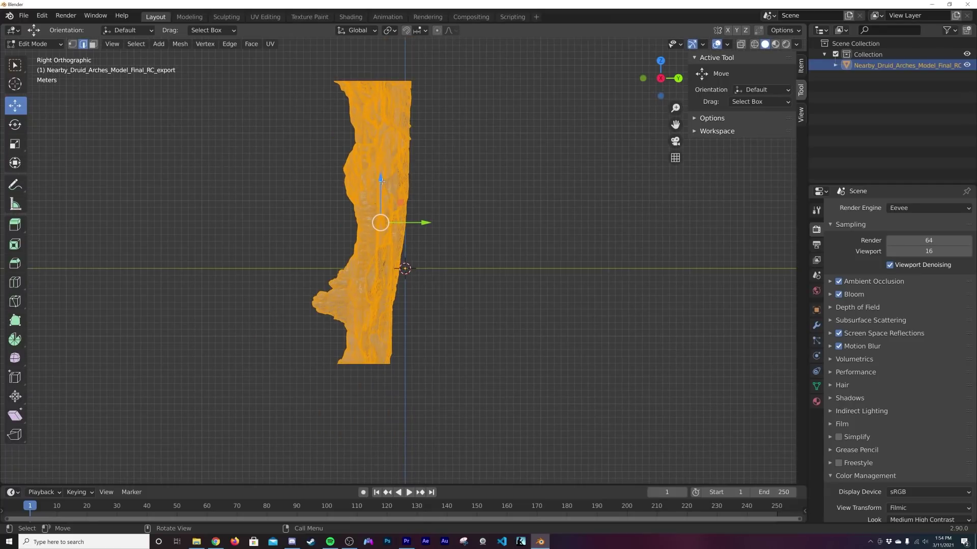
left_click_drag(381, 181, 381, 229)
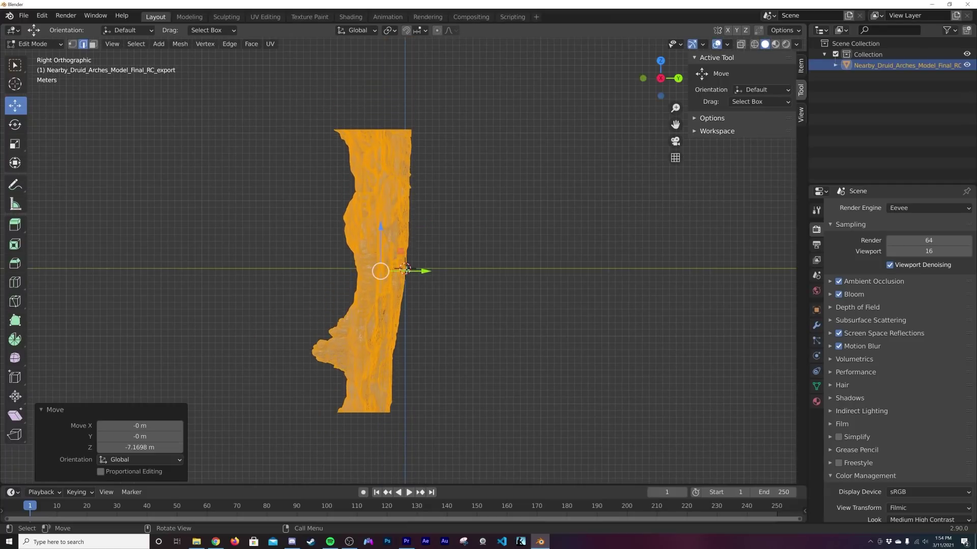
left_click_drag(419, 271, 443, 271)
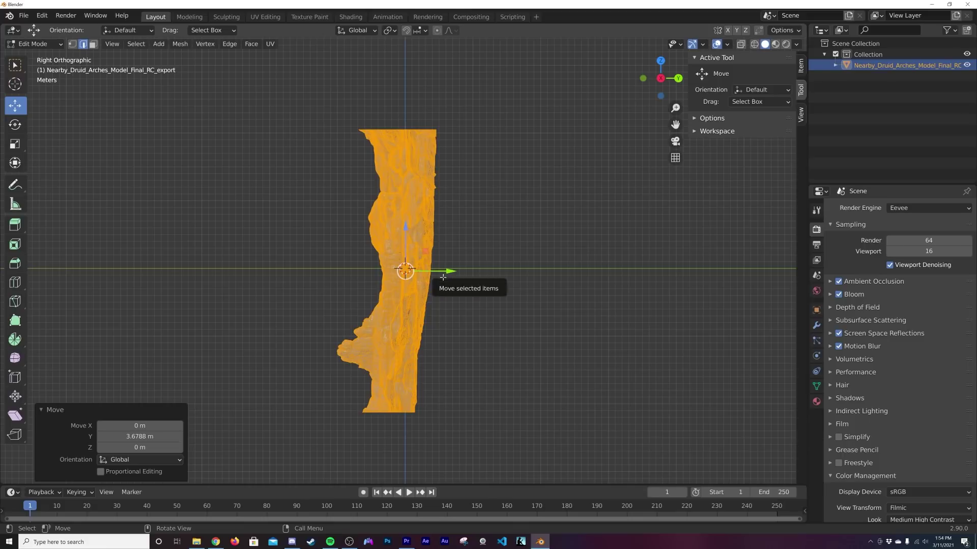
- From the front view, shift the terrain mesh about 2.63 m along X toward the origin
key("grave")
left_click(383, 243)
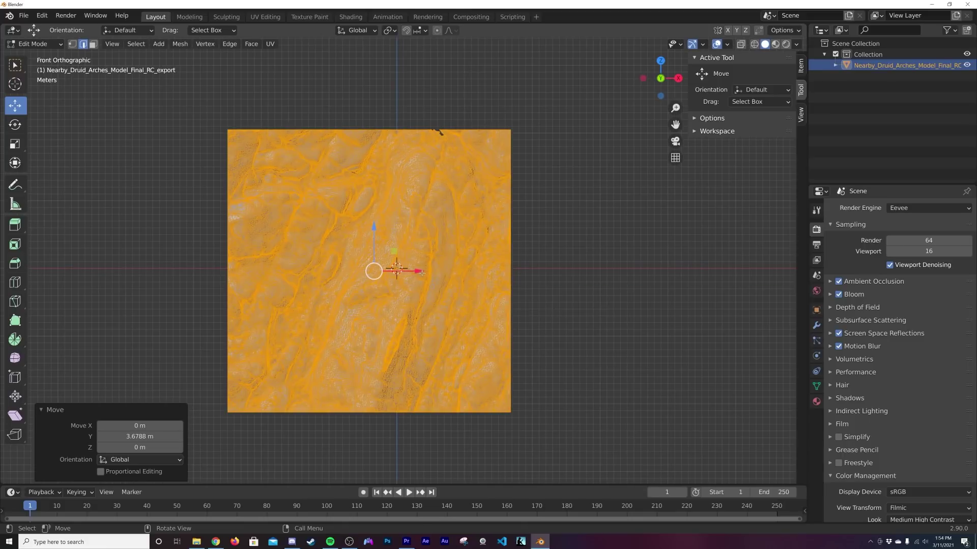
left_click_drag(422, 272, 441, 279)
- From the top view, nudge the terrain mesh about 0.56 m along Y and return to Object Mode
key("grave")
left_click(443, 227)
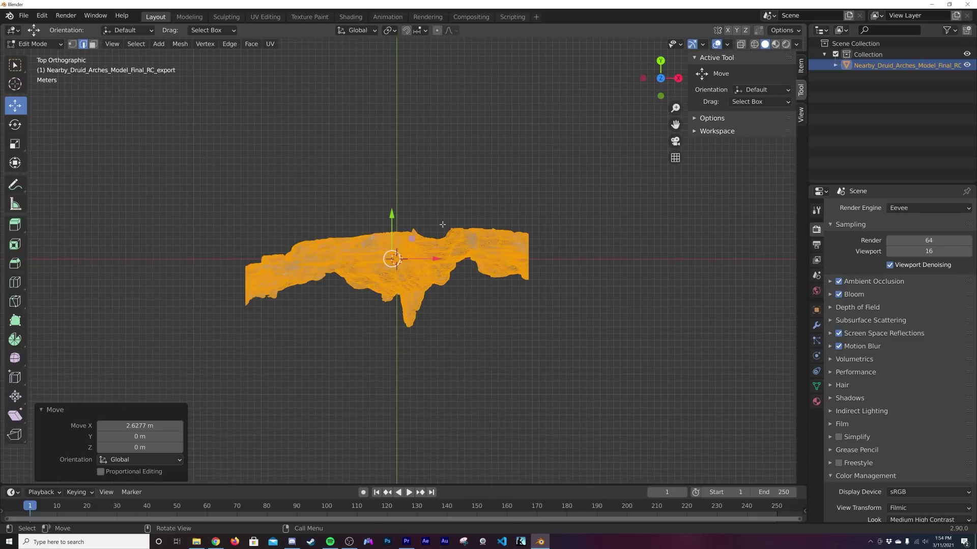
scroll(443, 226, "up", 4)
mouse_move(380, 214)
left_mouse_down()
mouse_move(382, 189)
mouse_move(387, 210)
left_mouse_up()
key("grave")
key("Escape")
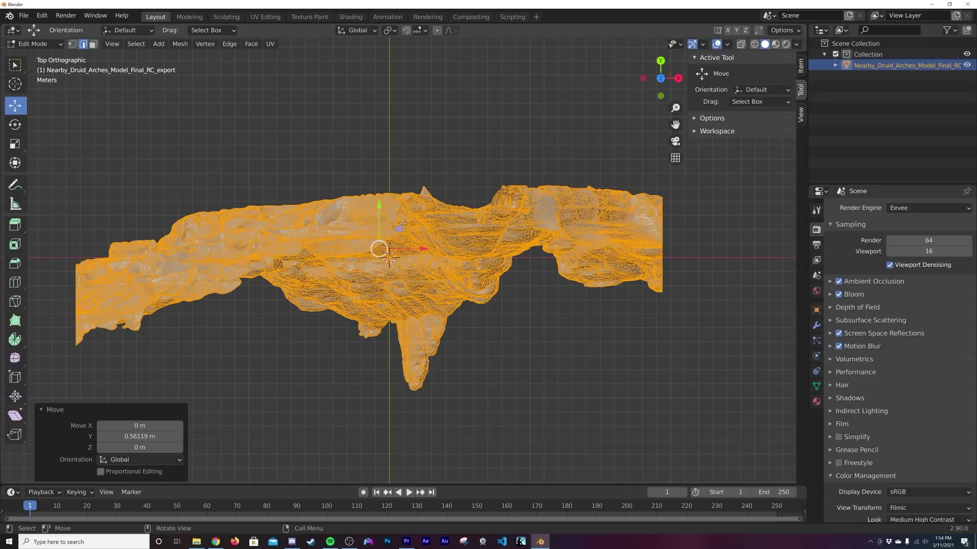
key("Tab")
middle_click_drag(437, 275, 443, 222)
scroll(444, 222, "down", 8)
key("r")
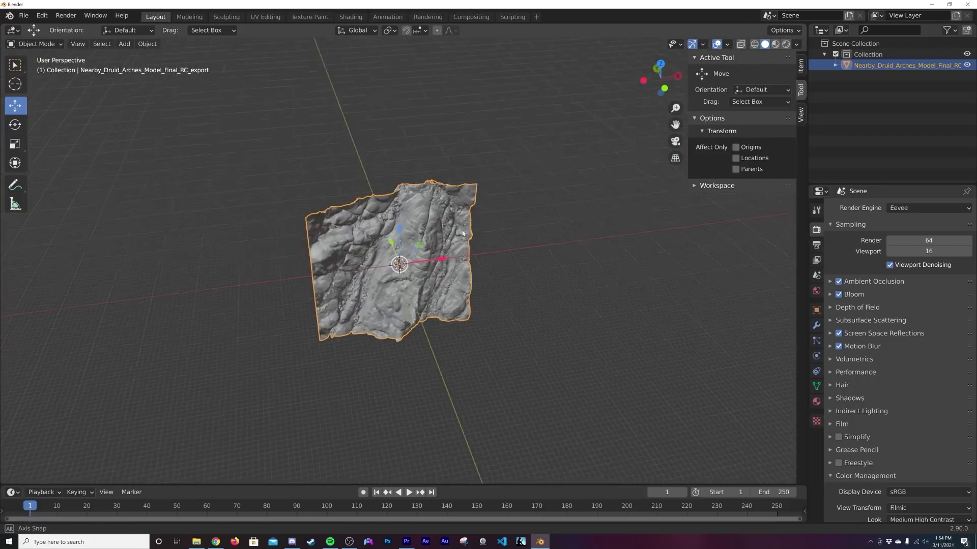
key("r")
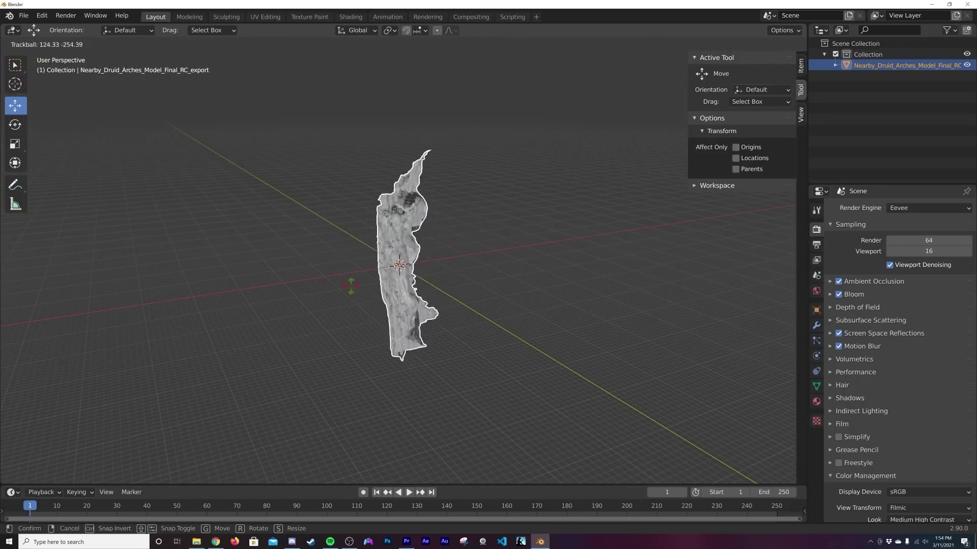
left_click(342, 262)
- Lay the terrain flat by setting its X rotation to 0°
middle_click_drag(453, 281, 483, 257)
middle_click_drag(557, 333, 741, 351)
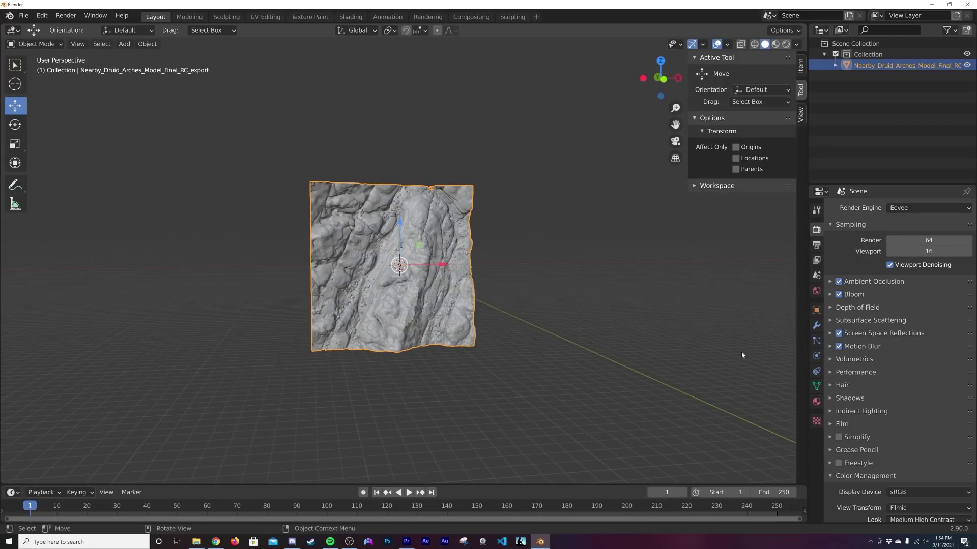
left_click(816, 310)
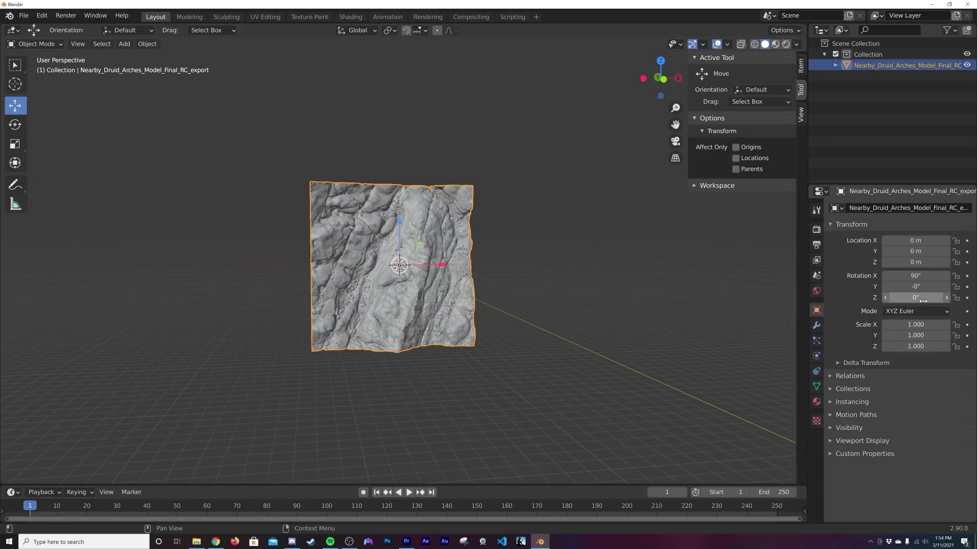
key("Return")
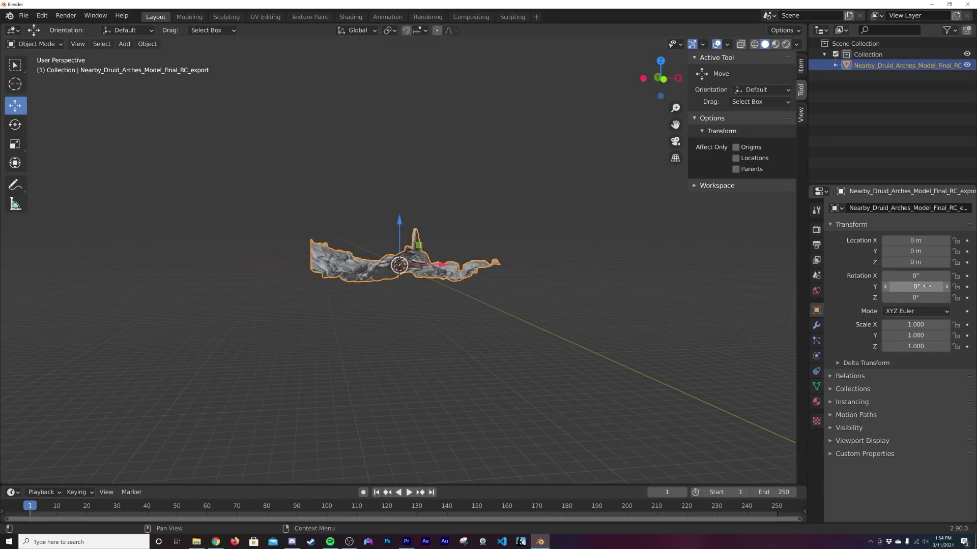
- Add a plane mesh at the origin of the terrain and scale it by 8
middle_click_drag(407, 235, 530, 311)
scroll(370, 298, "up", 6)
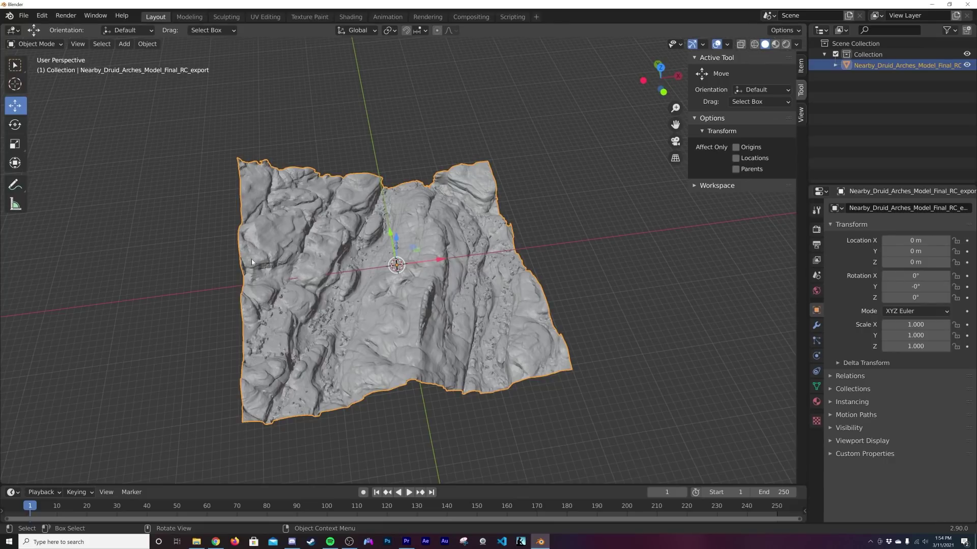
middle_click_drag(435, 262, 434, 271)
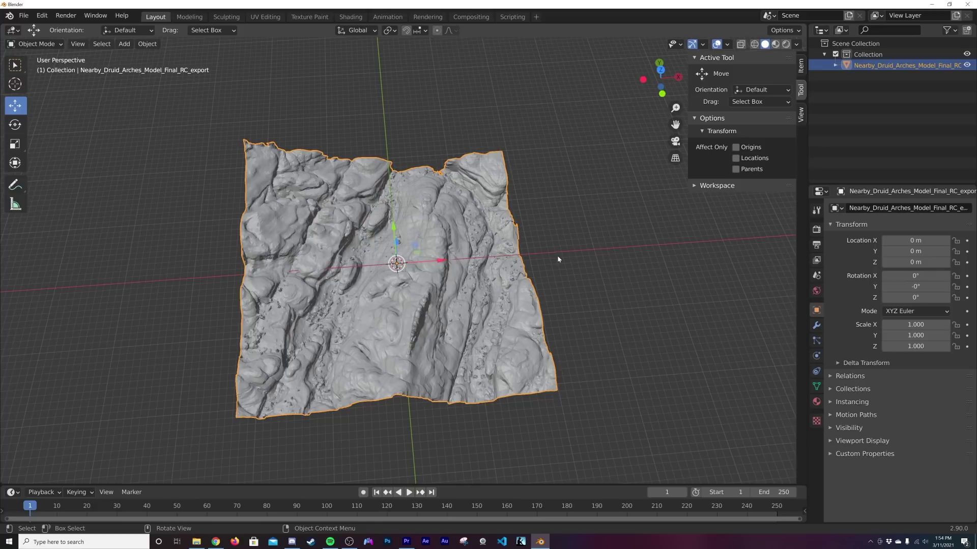
key("shift+a")
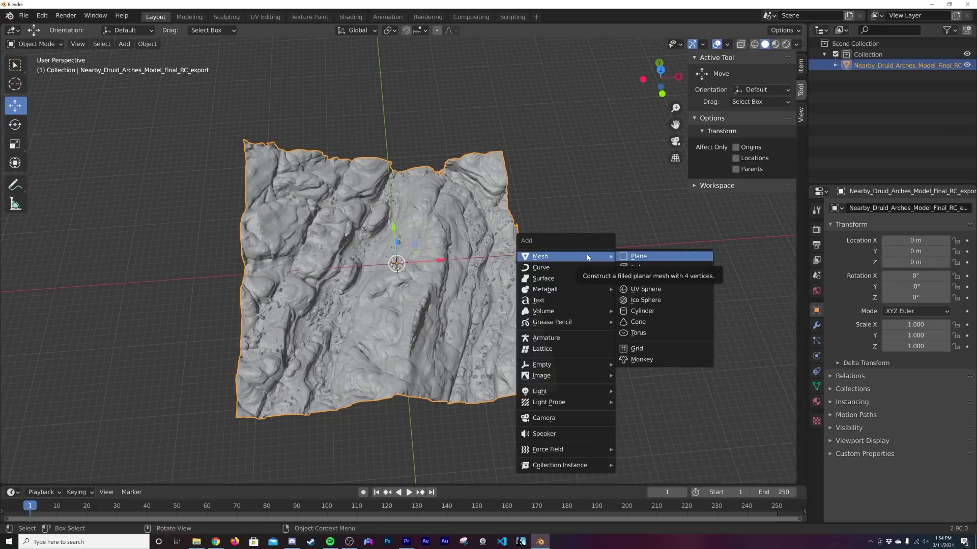
left_click(630, 256)
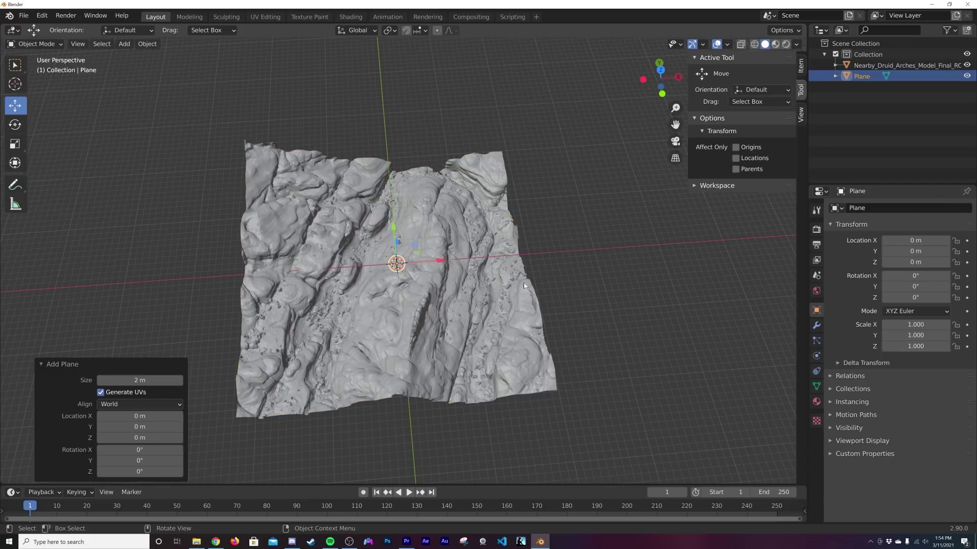
scroll(471, 295, "up", 4)
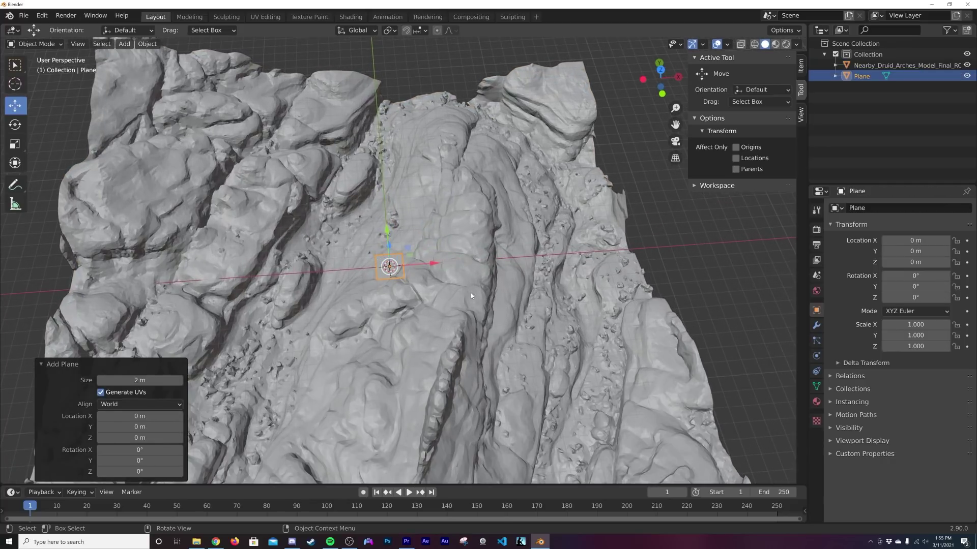
type("s8")
key("Return")
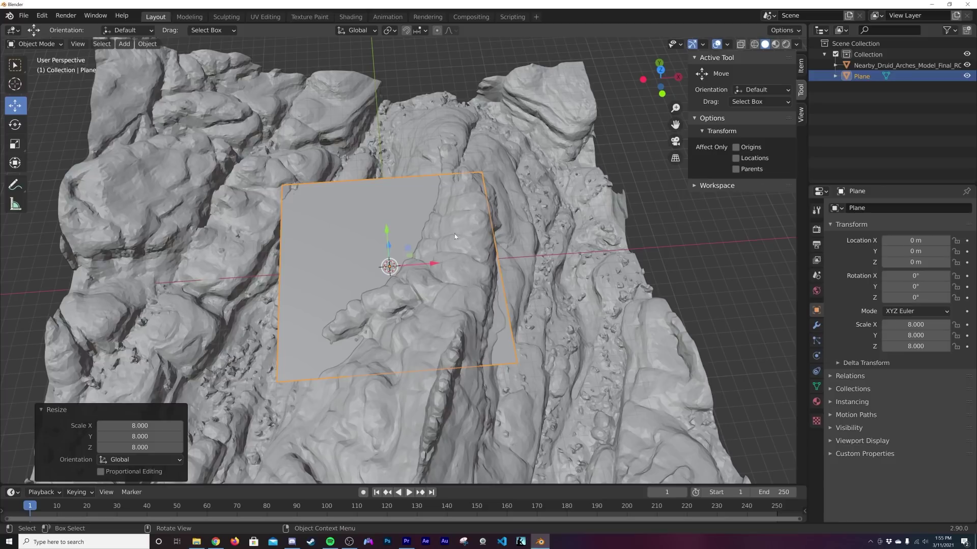
- Scale the terrain mesh down to about 0.315 and raise it about 0.57 m along Z relative to the plane
left_click(396, 253)
left_click(340, 233)
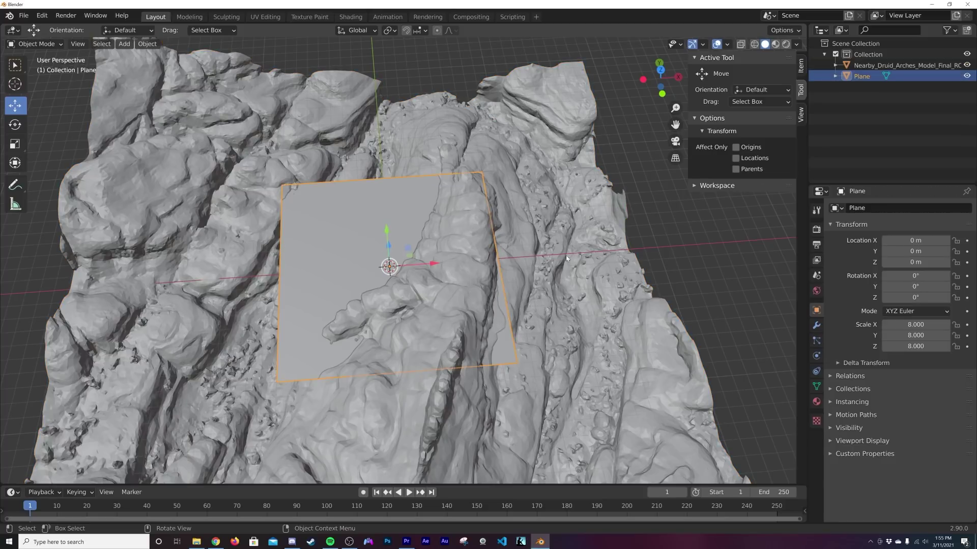
left_click(573, 256)
key("s")
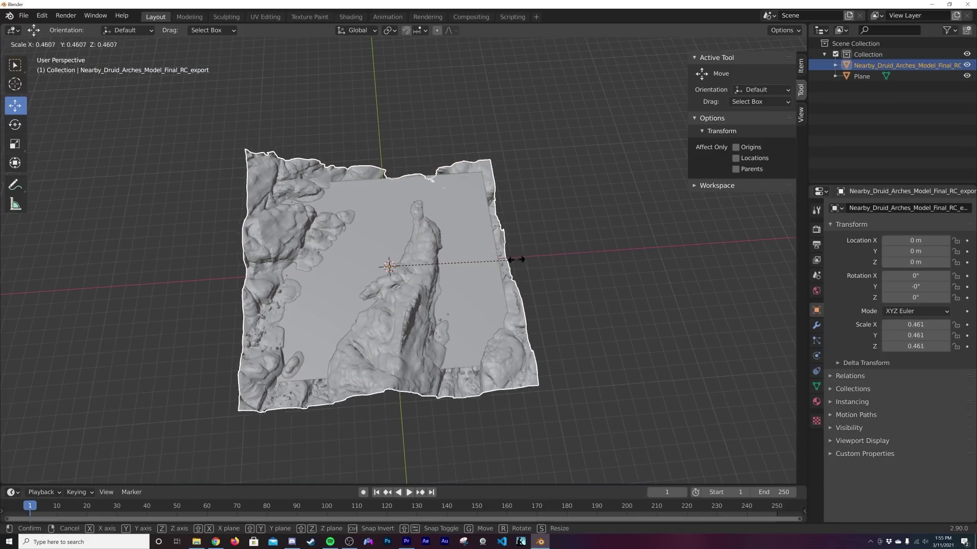
left_click(459, 265)
middle_click_drag(460, 265, 412, 239)
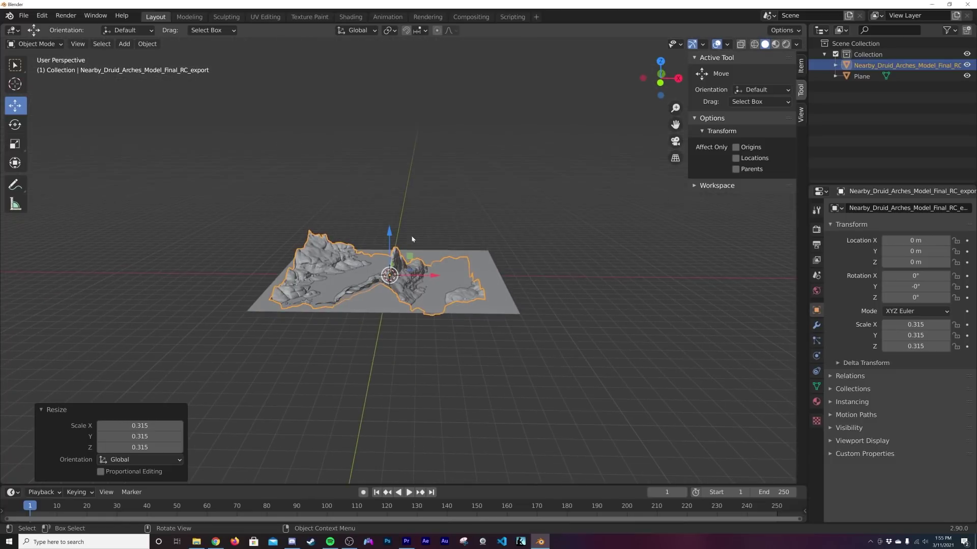
mouse_move(391, 234)
left_mouse_down()
mouse_move(393, 224)
mouse_move(405, 231)
left_mouse_up()
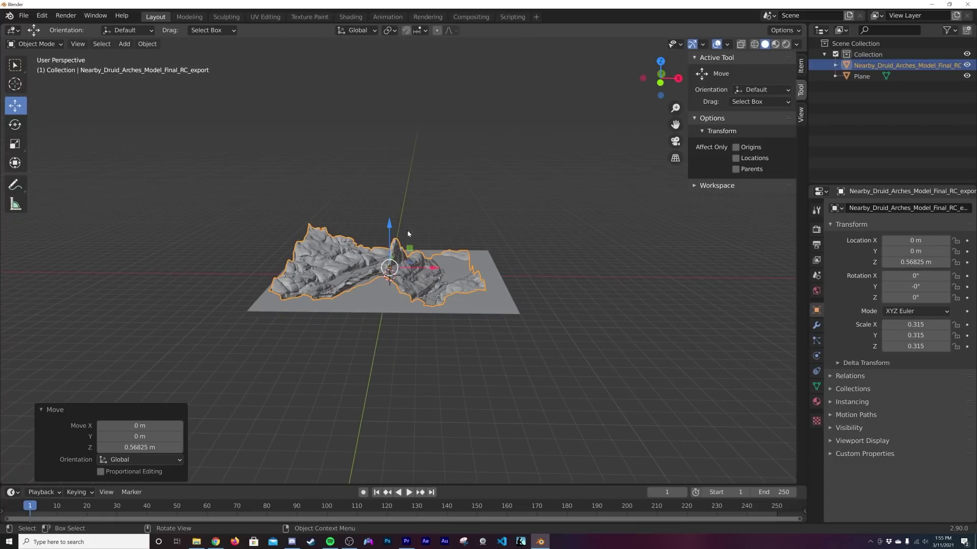
- From the top view, enlarge the terrain by about 1.137 and move it about 0.48 m along X and 0.22 m along Y
key("grave")
left_click(411, 195)
scroll(428, 239, "up", 3)
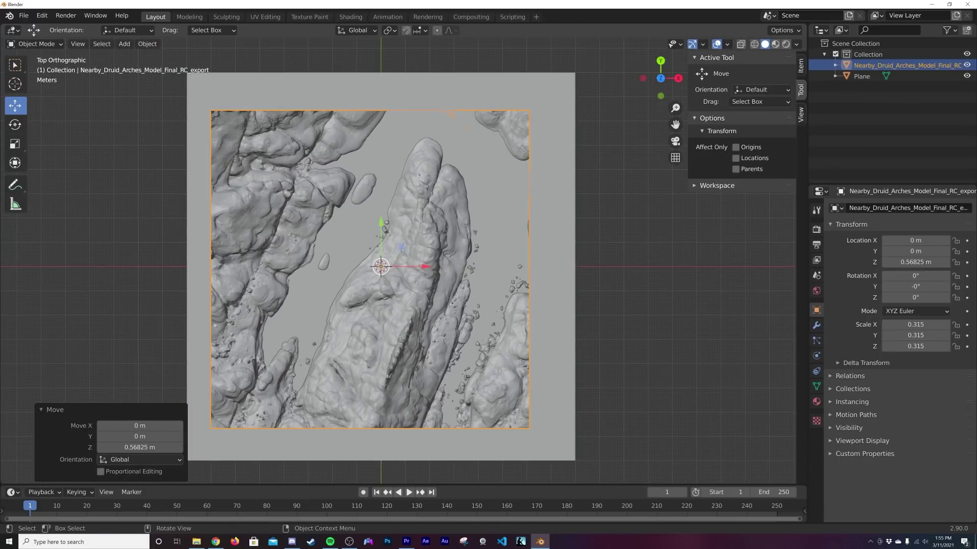
key("s")
left_click(478, 272)
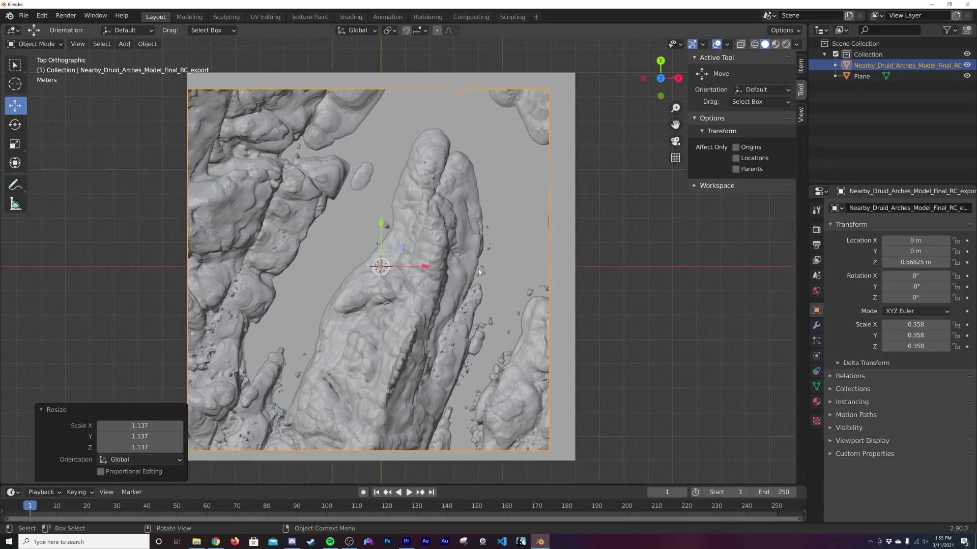
key("g")
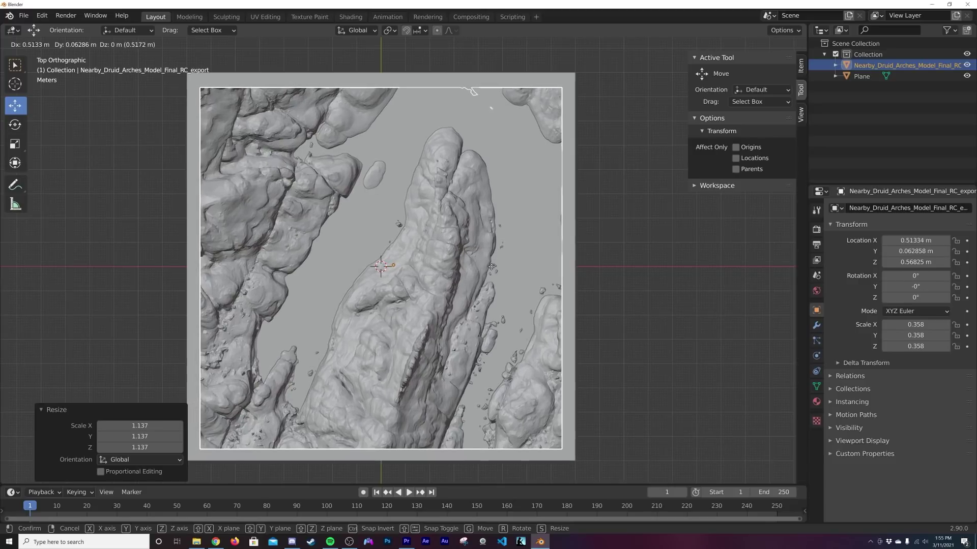
left_click(490, 264)
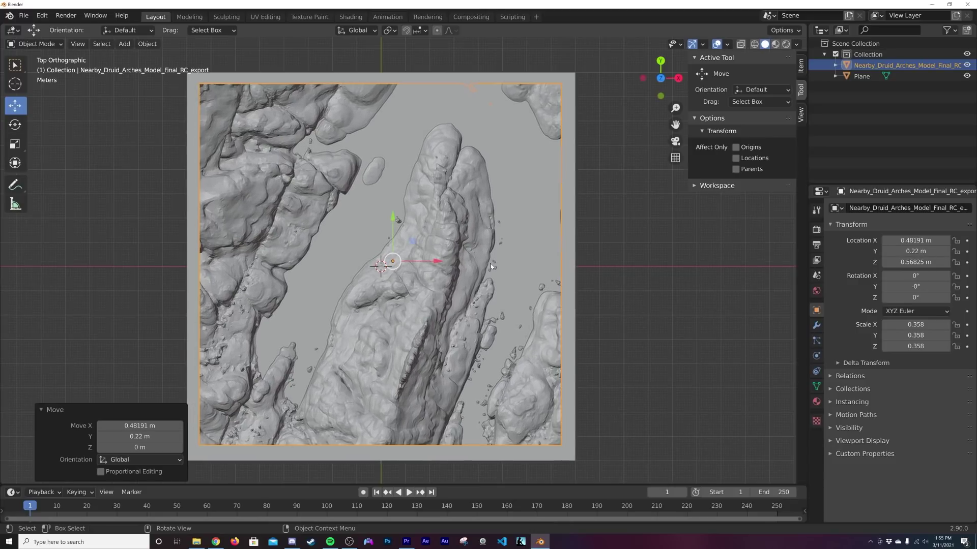
- Fit the terrain to the plane's outline by enlarging it to a scale of about 0.382 and shifting it about 0.04 m in X and -0.09 m in Y
key("s")
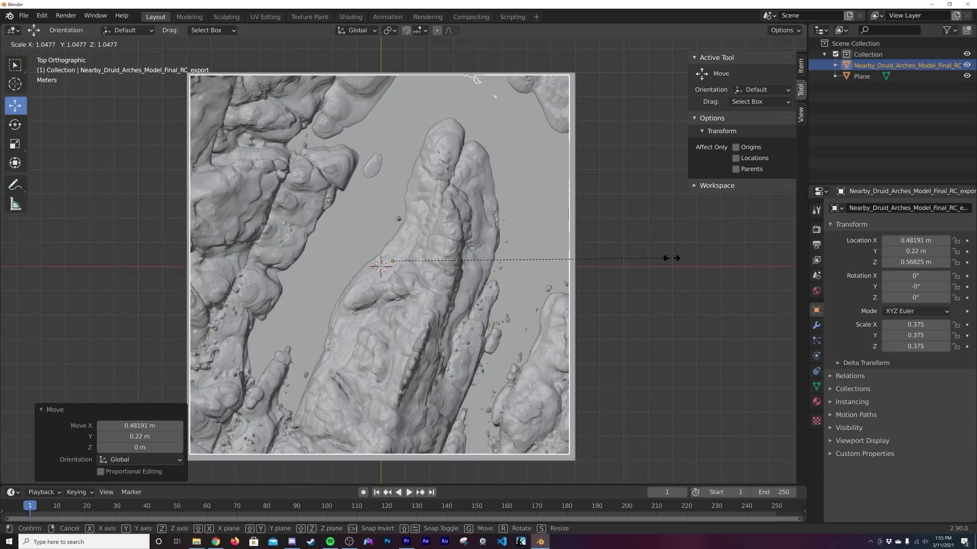
left_click(672, 259)
key("g")
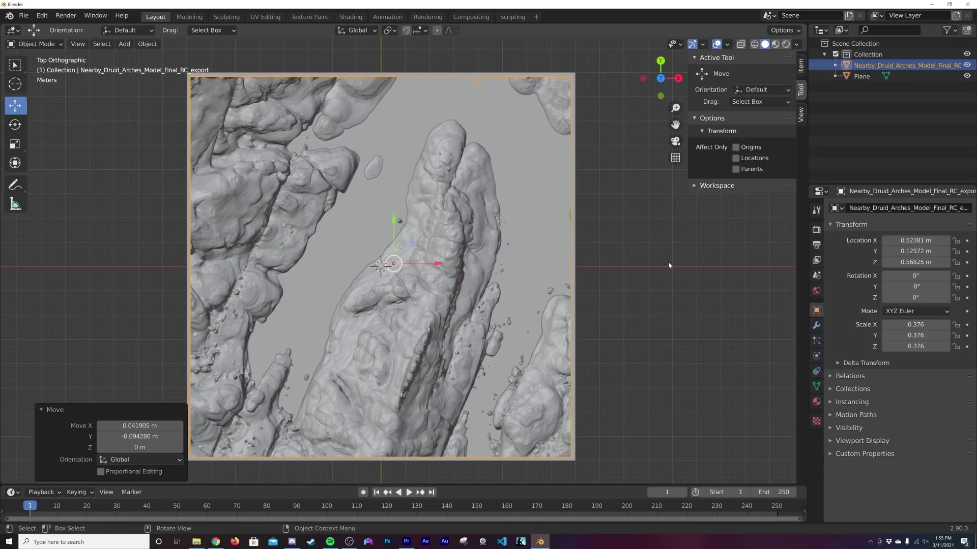
left_click(668, 262)
key("s")
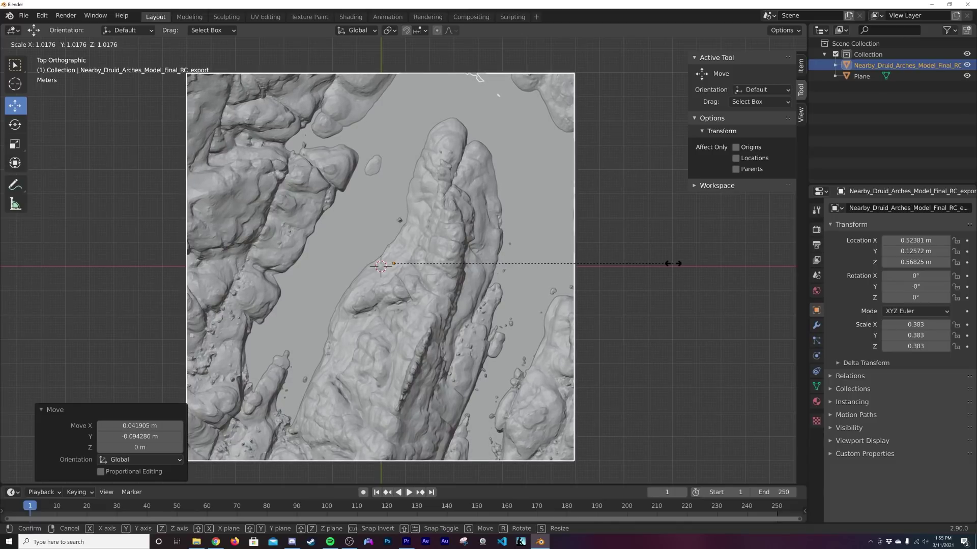
left_click(672, 265)
left_click(660, 330)
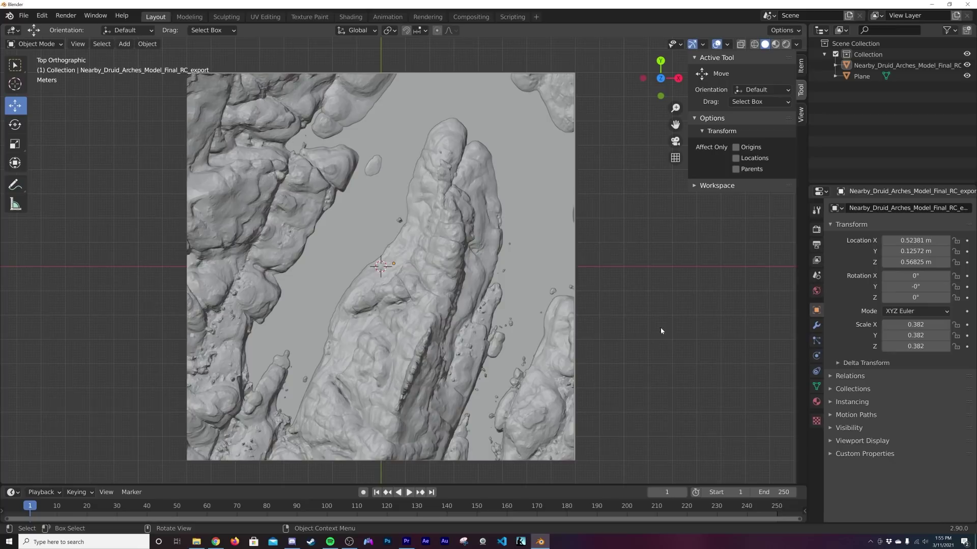
left_click(556, 309)
left_click(563, 349)
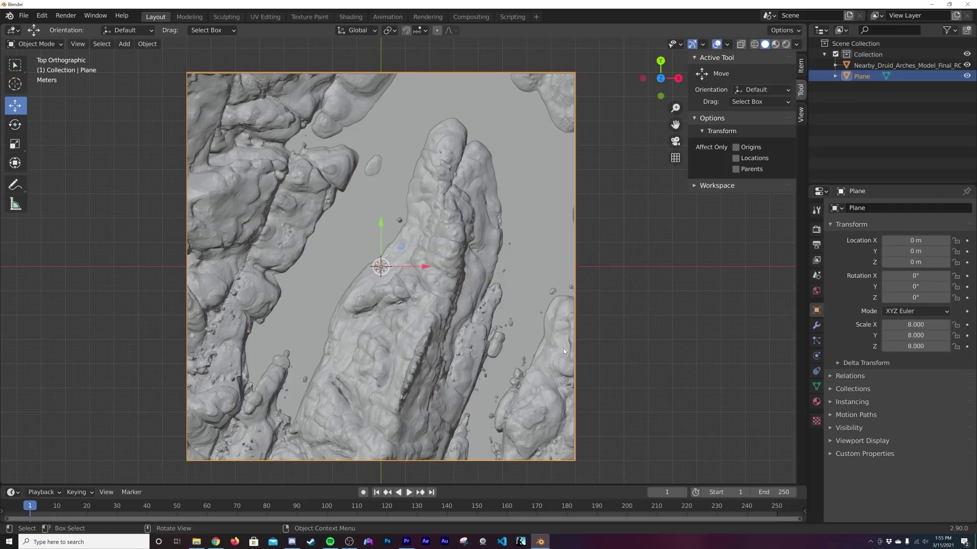
key("s")
right_click(648, 311)
- Reduce the terrain slightly to a scale of about 0.380 so its edges sit just inside the plane
left_click(568, 346)
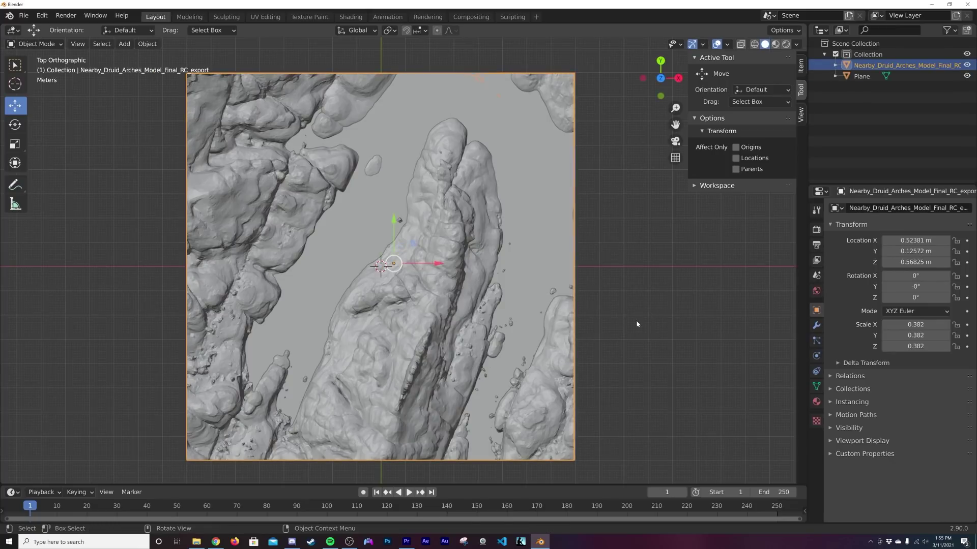
key("s")
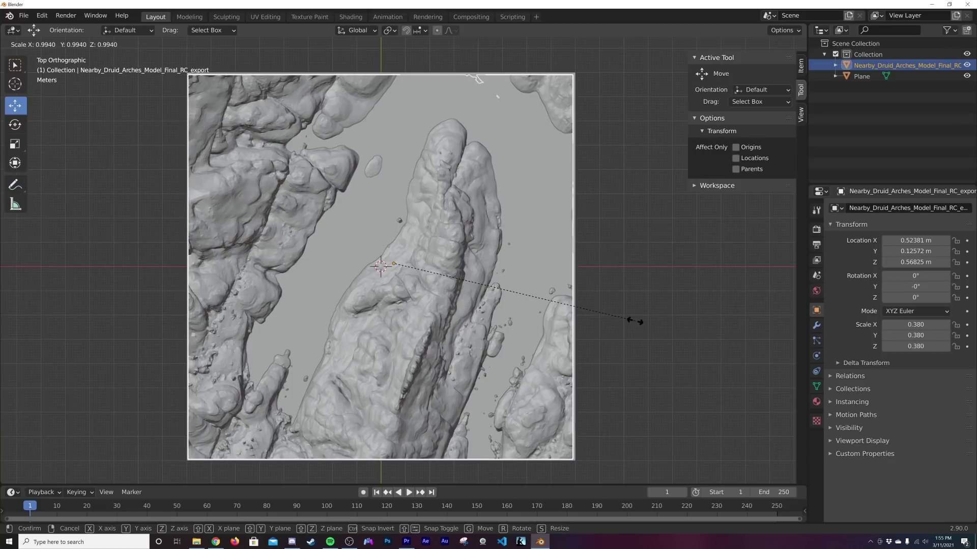
left_click(633, 323)
- Hide the flat plane that cuts through the terrain
middle_click_drag(665, 338, 570, 287)
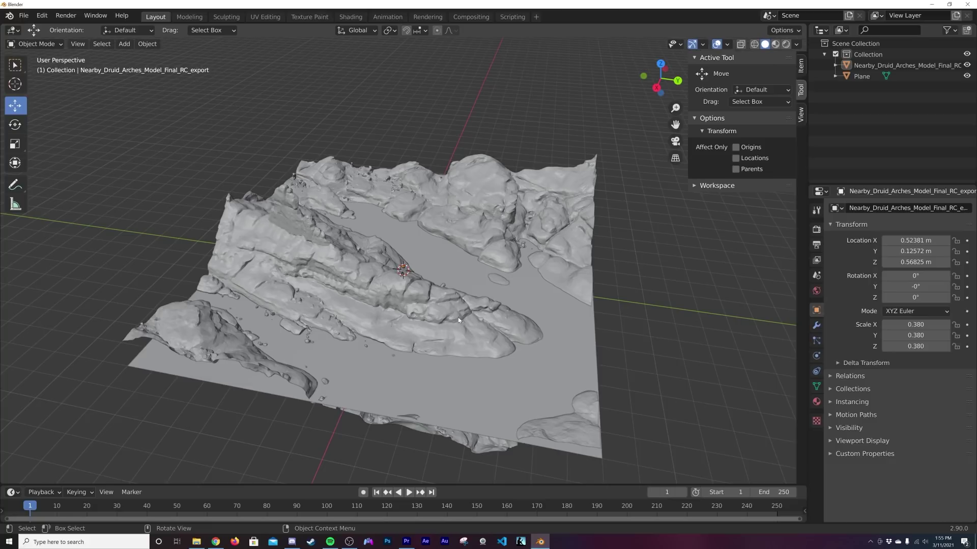
middle_click_drag(458, 320, 513, 307)
left_click(397, 329)
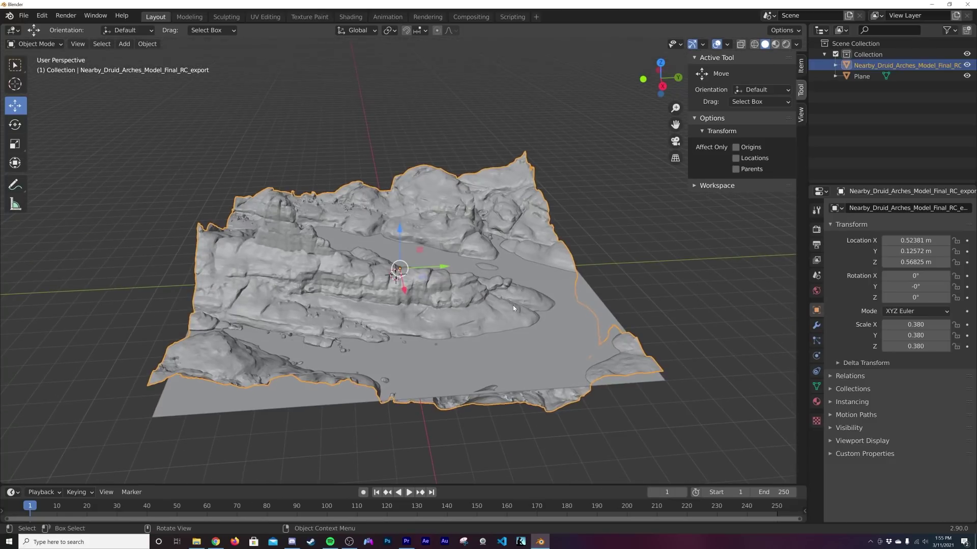
left_click(559, 306)
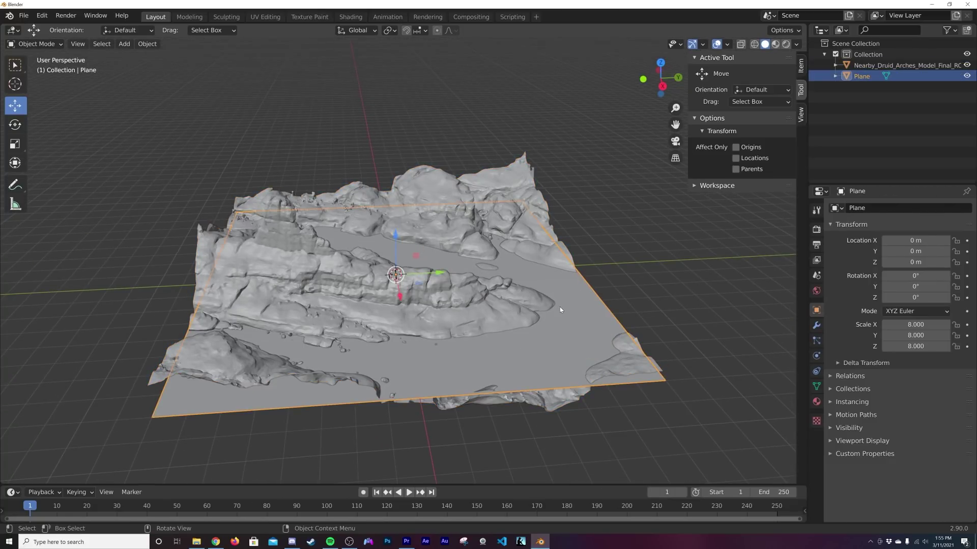
key("h")
- Add a Mirror modifier to the terrain mesh
middle_click_drag(299, 262, 370, 291)
left_click(467, 304)
middle_click_drag(489, 308, 469, 285)
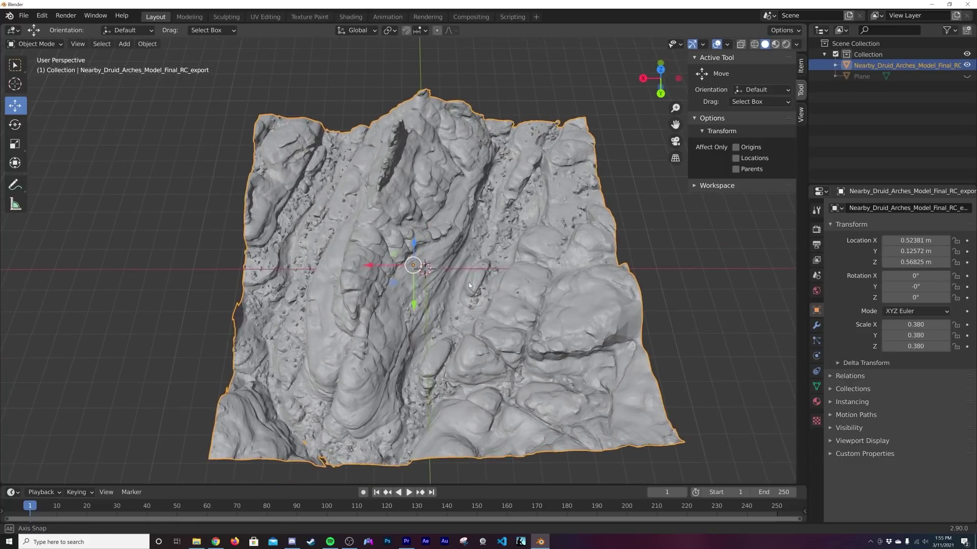
scroll(468, 285, "down", 2)
scroll(468, 284, "up", 2)
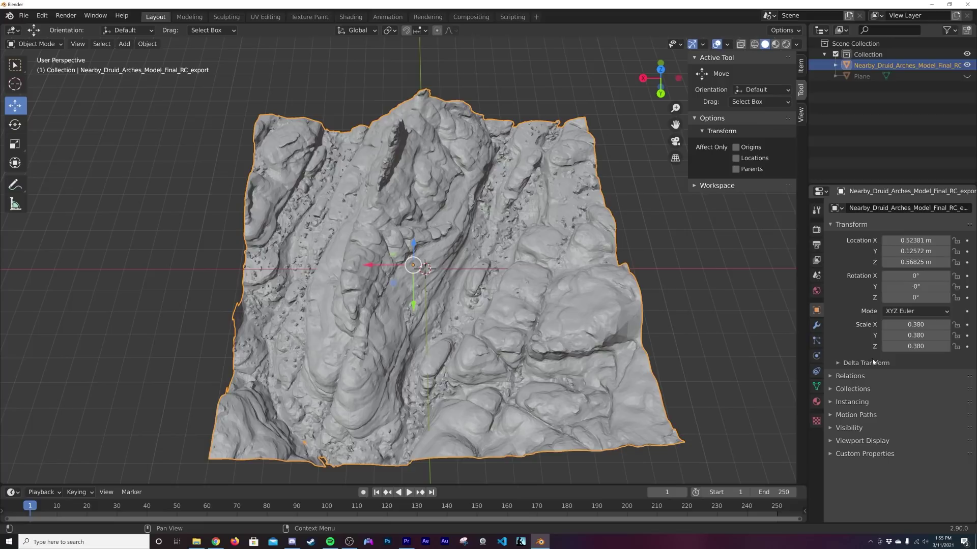
left_click(816, 325)
left_click(893, 209)
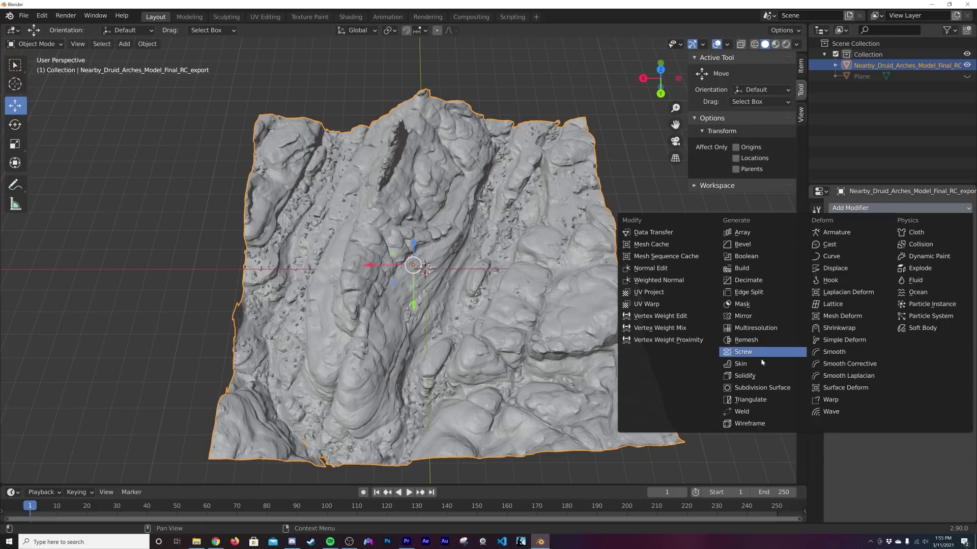
left_click(752, 318)
- Compare the terrain with X-axis mirroring off and on, keep it on, and enable Y-axis mirroring as well
middle_click_drag(645, 299, 776, 270)
left_click(885, 245)
left_click(886, 245)
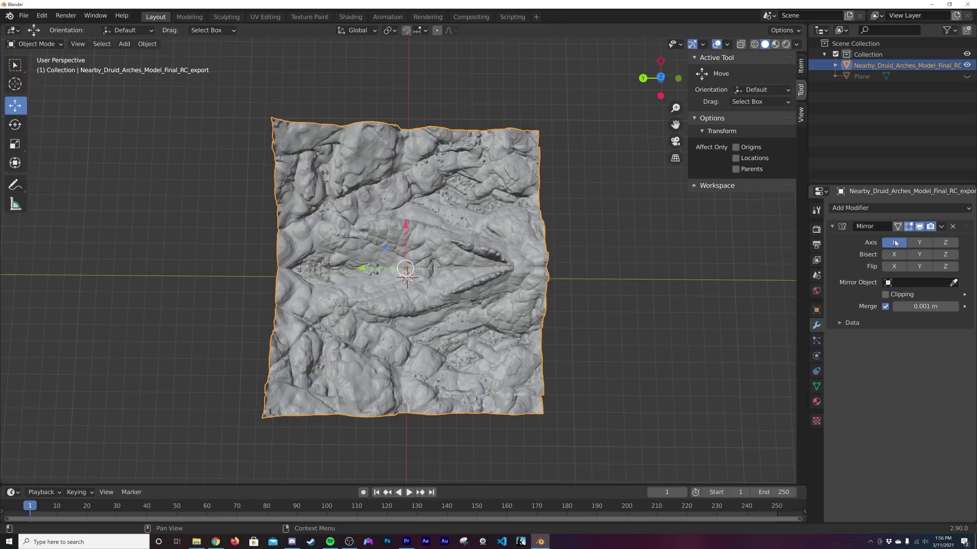
middle_click_drag(551, 298, 668, 246)
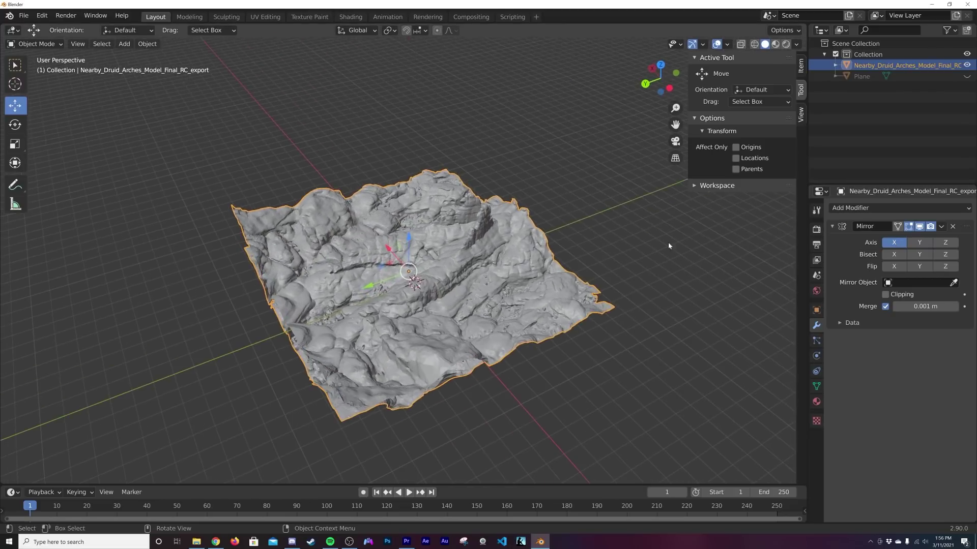
left_click(918, 244)
- Examine the mirrored terrain up close and from several angles, including the seam through its centre and its outer edges
middle_click_drag(356, 229, 406, 223)
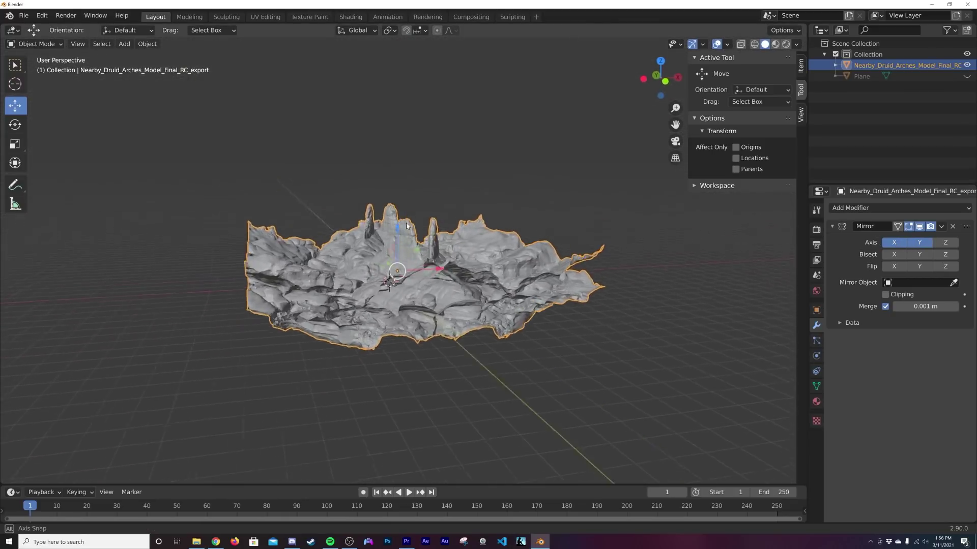
scroll(412, 236, "up", 8)
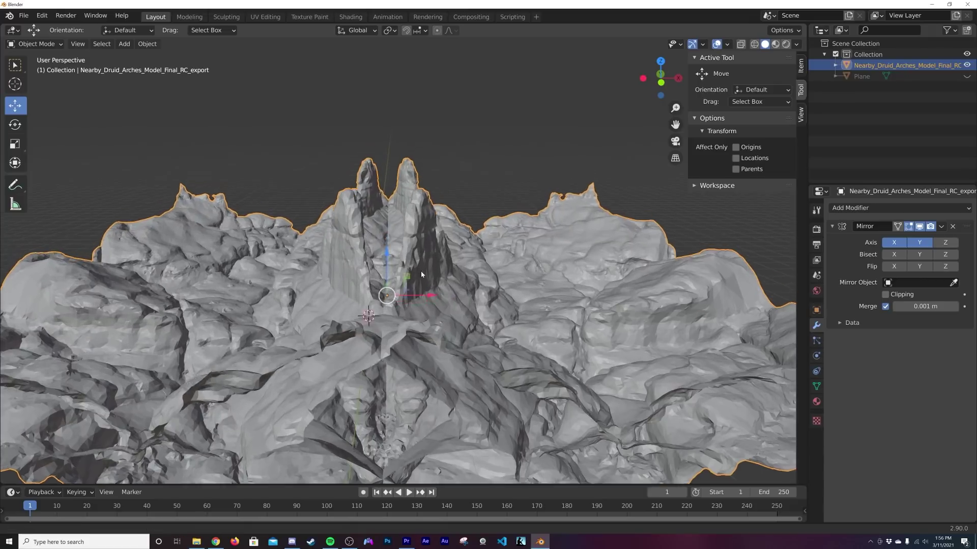
middle_click_drag(420, 272, 421, 260)
middle_click_drag(421, 260, 390, 362, "shift")
scroll(411, 310, "up", 6)
scroll(411, 307, "down", 5)
scroll(397, 359, "down", 8)
middle_click_drag(446, 344, 471, 321)
scroll(382, 302, "up", 5)
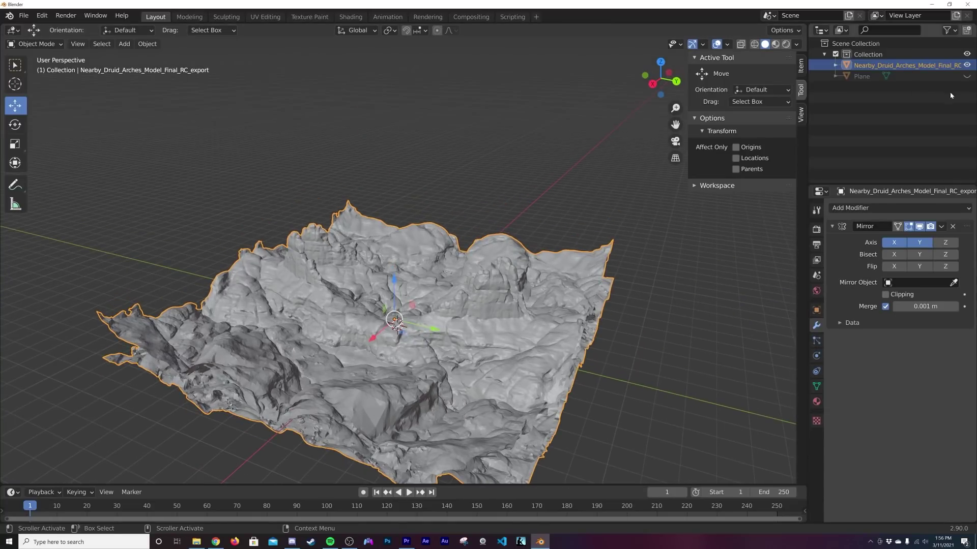
- Unhide the plane and select it to compare its outline with the mirrored terrain's edges from several angles
left_click(967, 76)
middle_click_drag(574, 349, 559, 339)
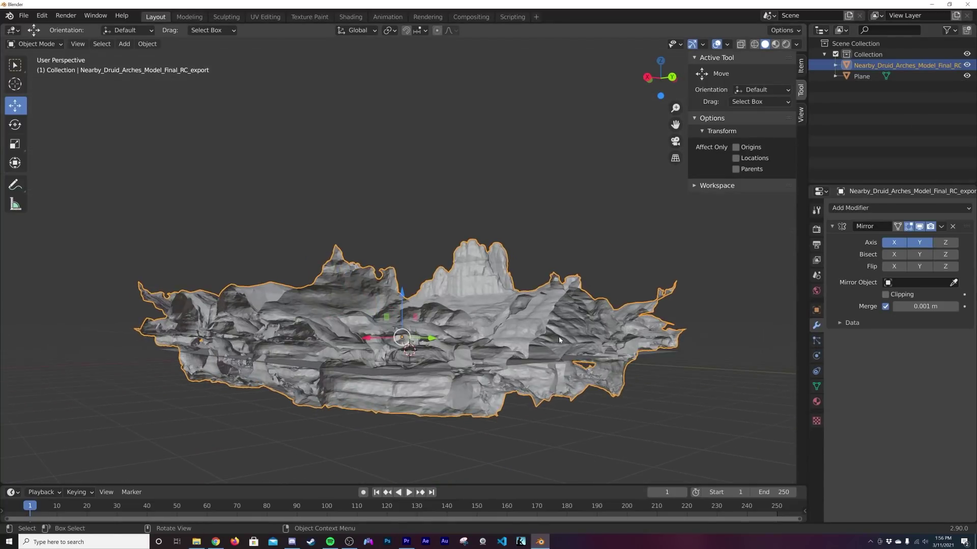
left_click(584, 363)
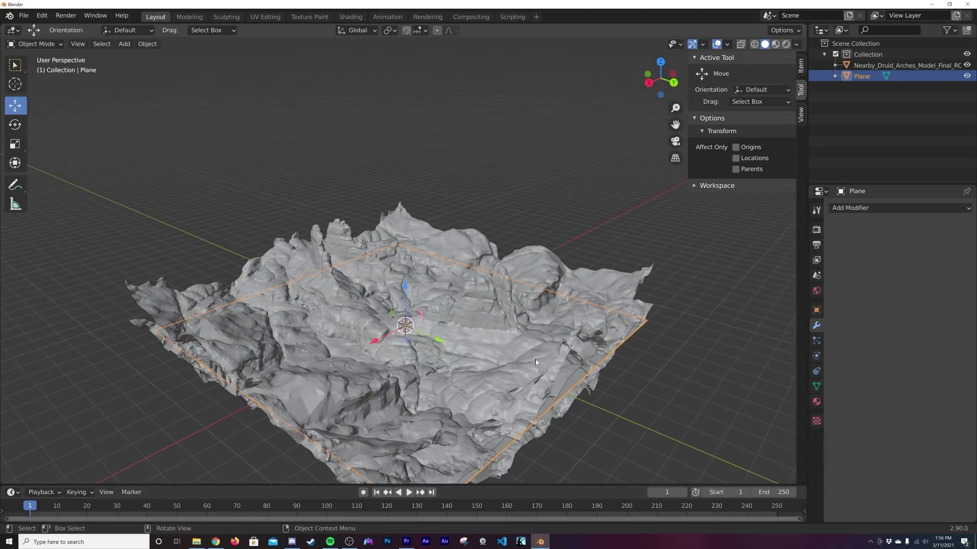
middle_click_drag(537, 363, 541, 295)
key("shift+a")
mouse_move(539, 295)
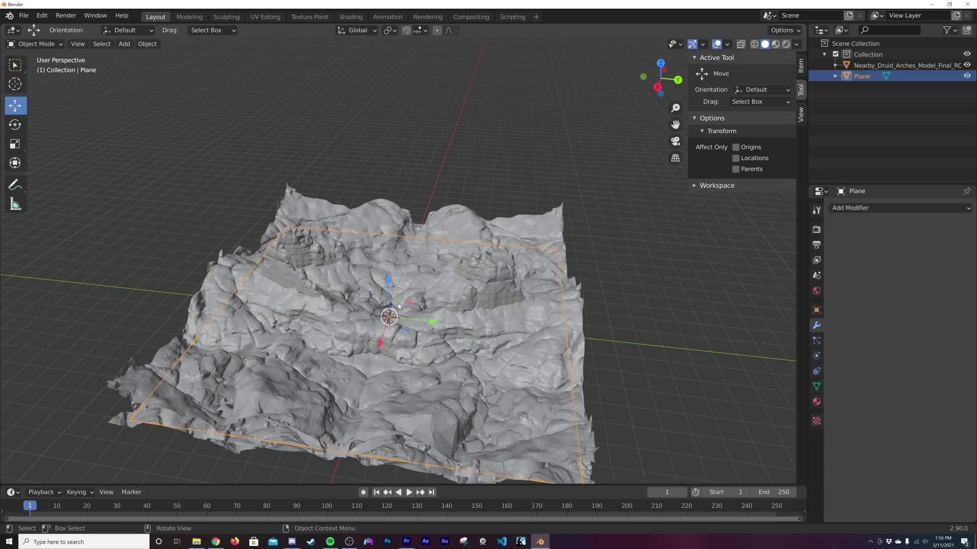
middle_click_drag(272, 306, 292, 333)
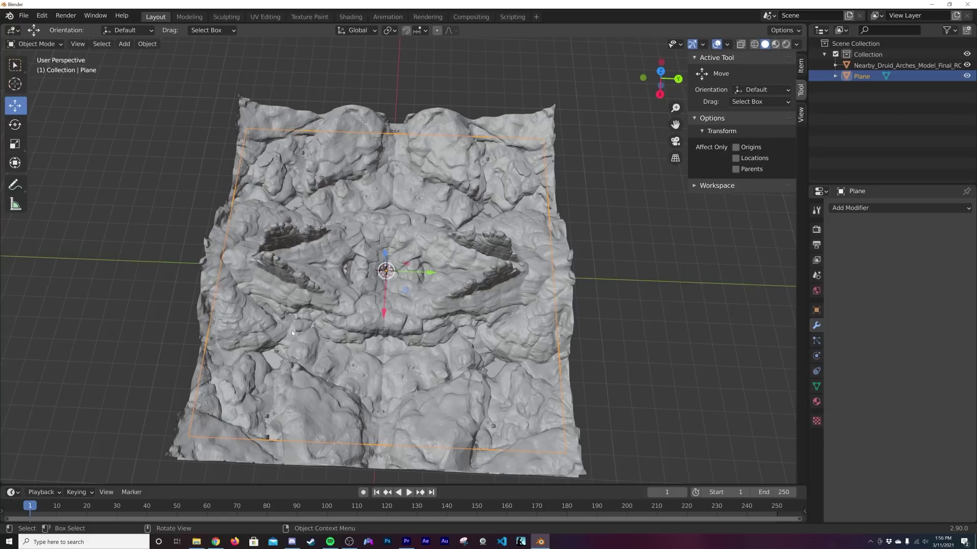
middle_click_drag(629, 267, 471, 269)
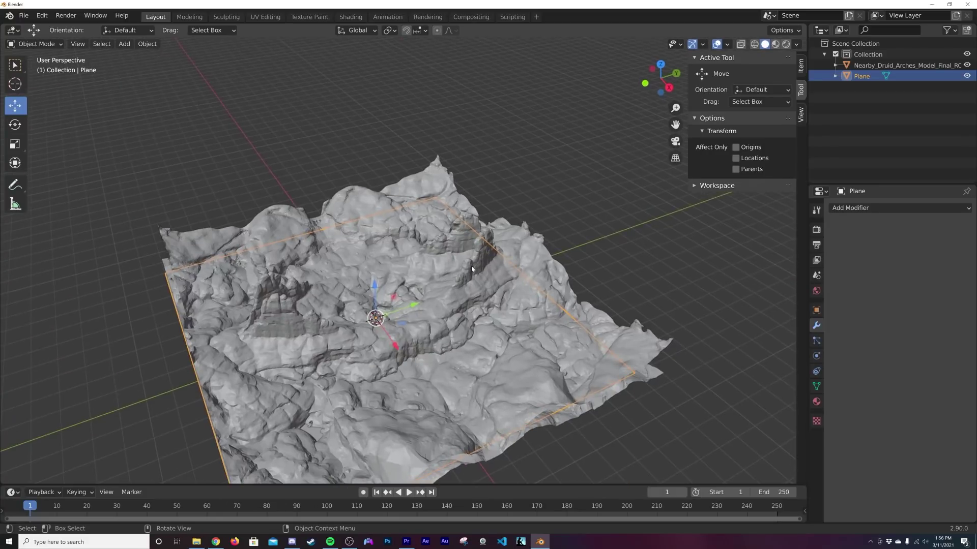
middle_click_drag(534, 290, 501, 311)
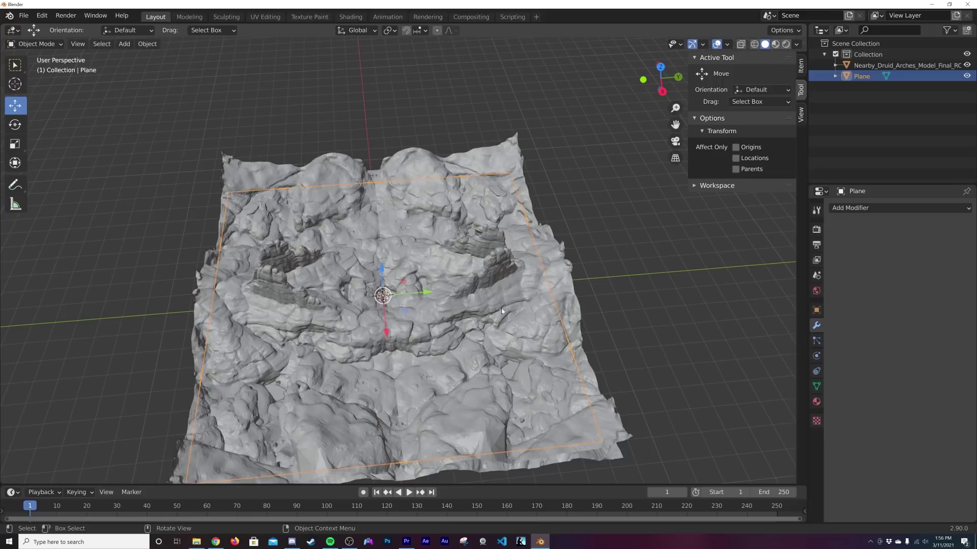
- Add a Plain Axes empty at the world origin
left_click(552, 267)
middle_click_drag(548, 261, 529, 266)
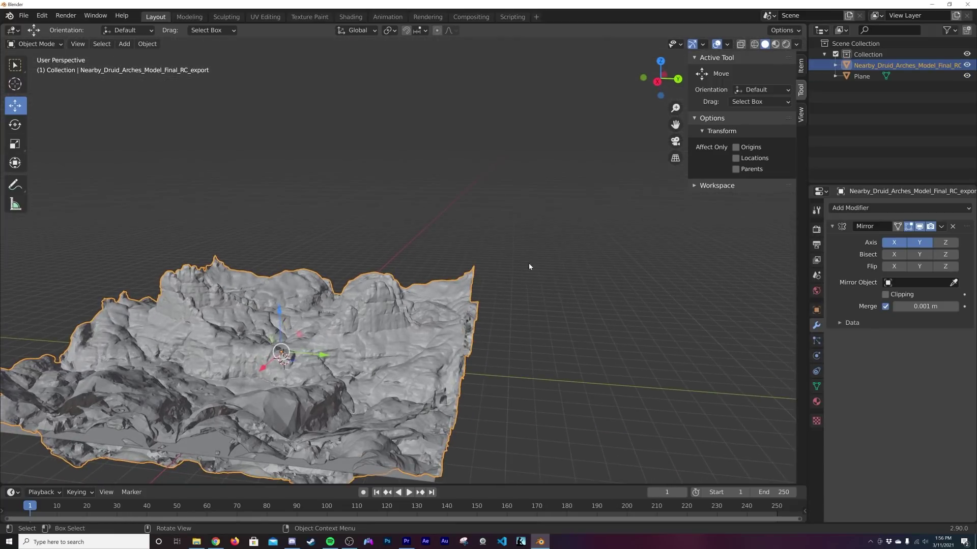
key("shift+a")
mouse_move(530, 267)
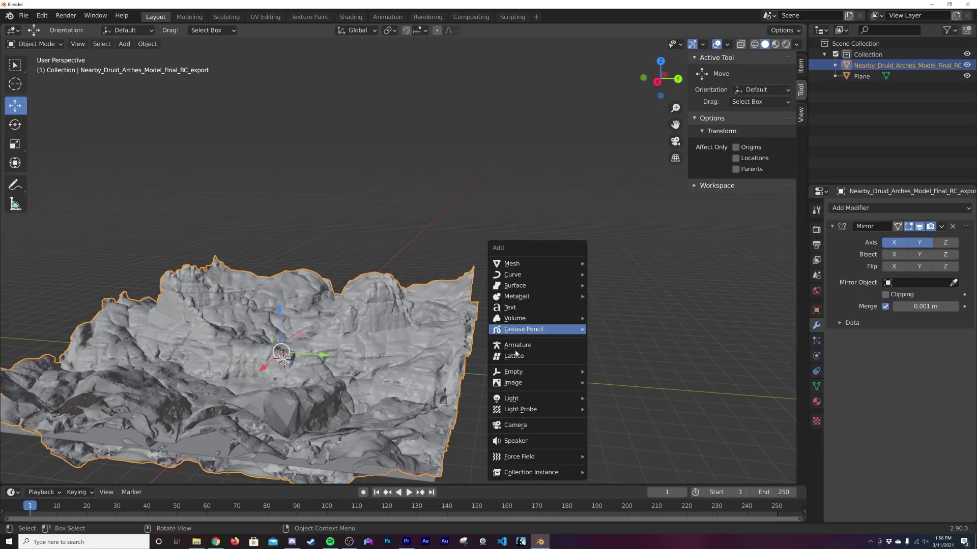
mouse_move(559, 372)
left_click(607, 372)
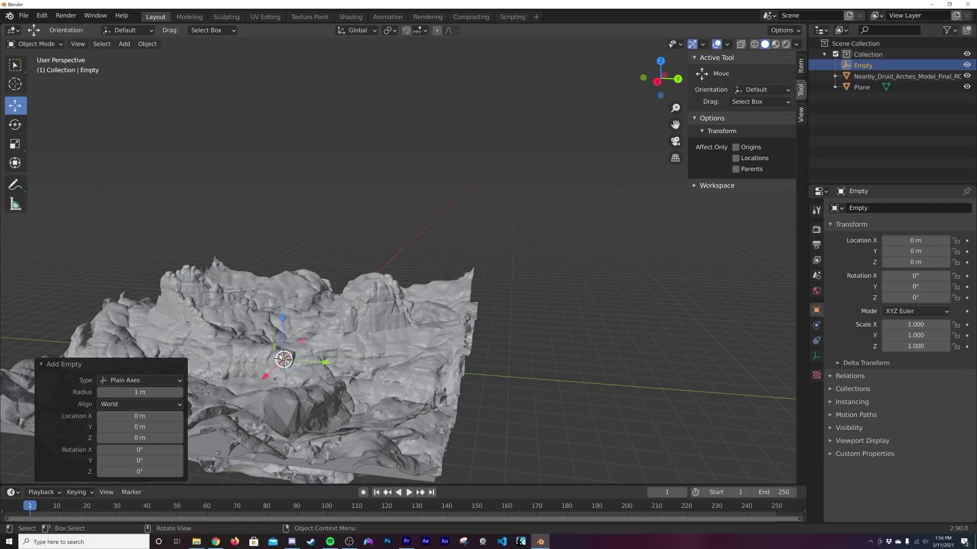
- Move the empty along the Y axis to the terrain's outer edge
left_click_drag(321, 366, 349, 369)
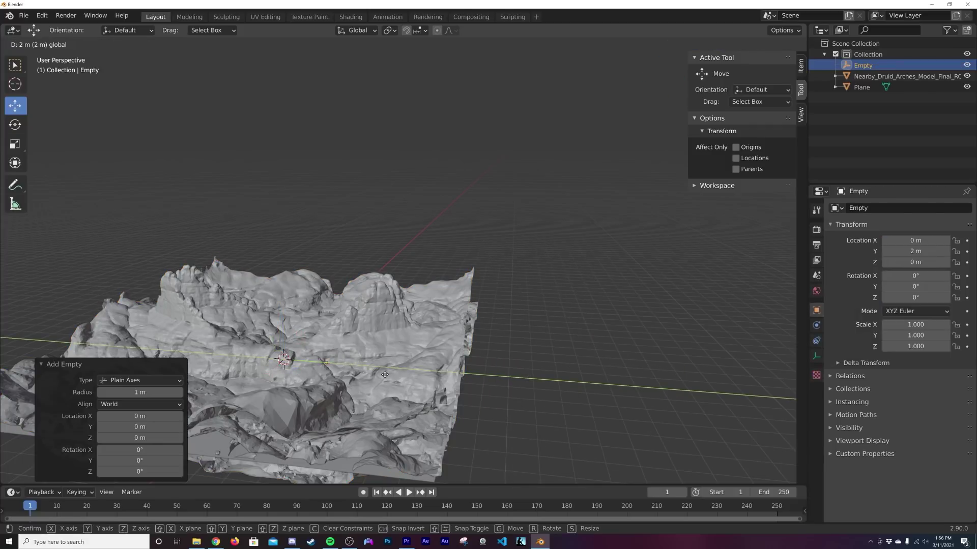
left_click_drag(504, 382, 504, 383)
middle_click_drag(503, 382, 418, 261)
scroll(489, 418, "up", 3)
middle_click_drag(470, 428, 505, 441)
- Set the empty as the mirror object of the terrain's Mirror modifier
left_click(320, 281)
scroll(320, 281, "down", 4)
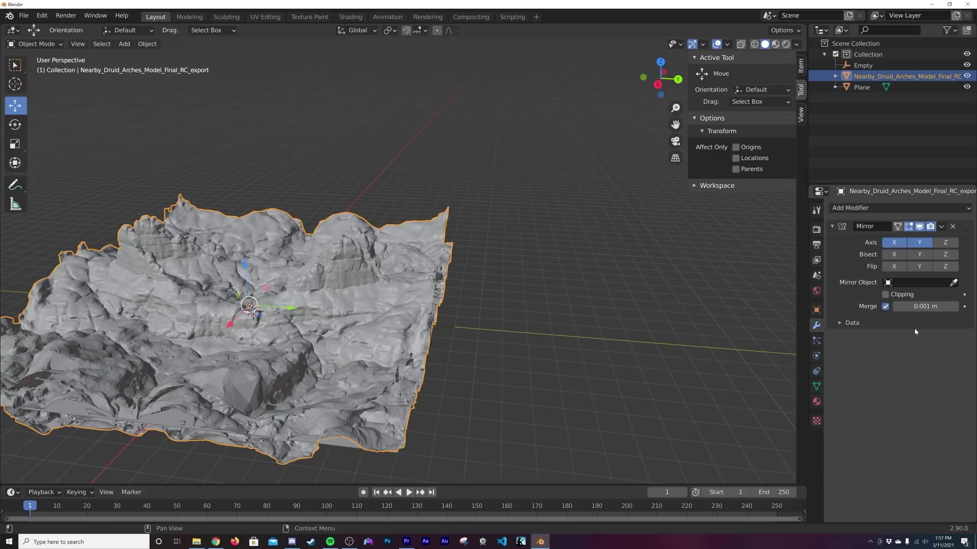
left_click(901, 283)
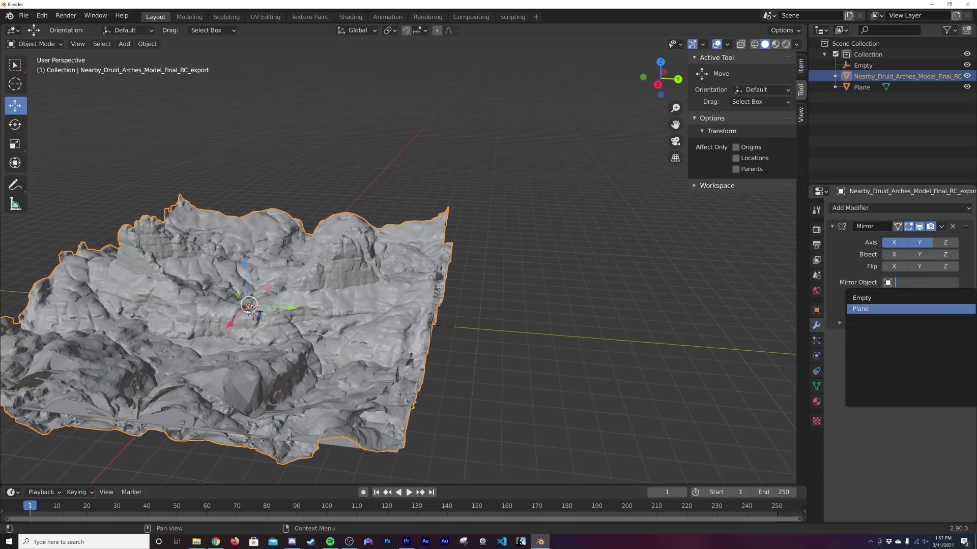
left_click(865, 298)
- Try scaling the plane up slightly, by a factor of about 1.01
middle_click_drag(474, 264, 548, 324)
left_click(396, 330)
key("s")
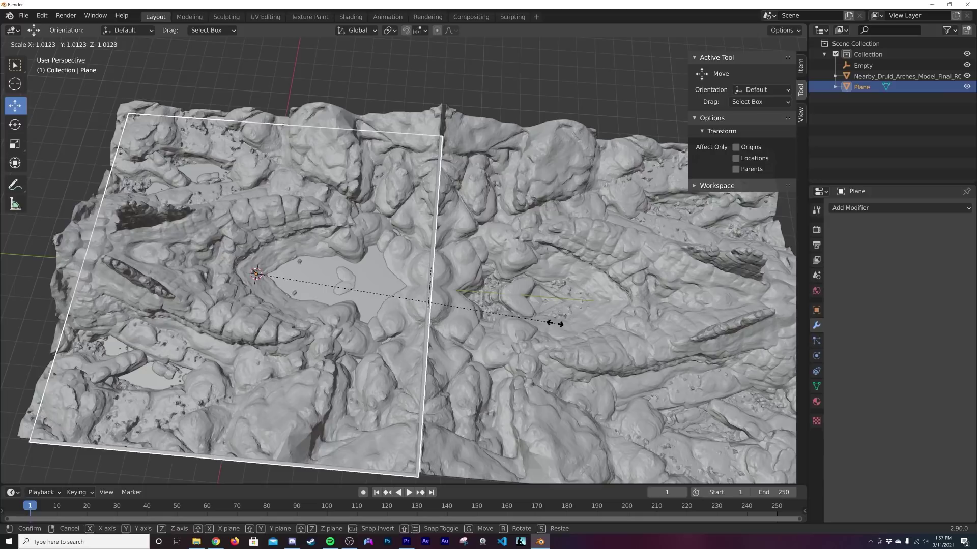
left_click(555, 323)
- Scale the terrain up by a factor of about 1.011 to close the gap at the mirror seam
left_click(430, 347)
middle_click_drag(431, 346, 471, 280)
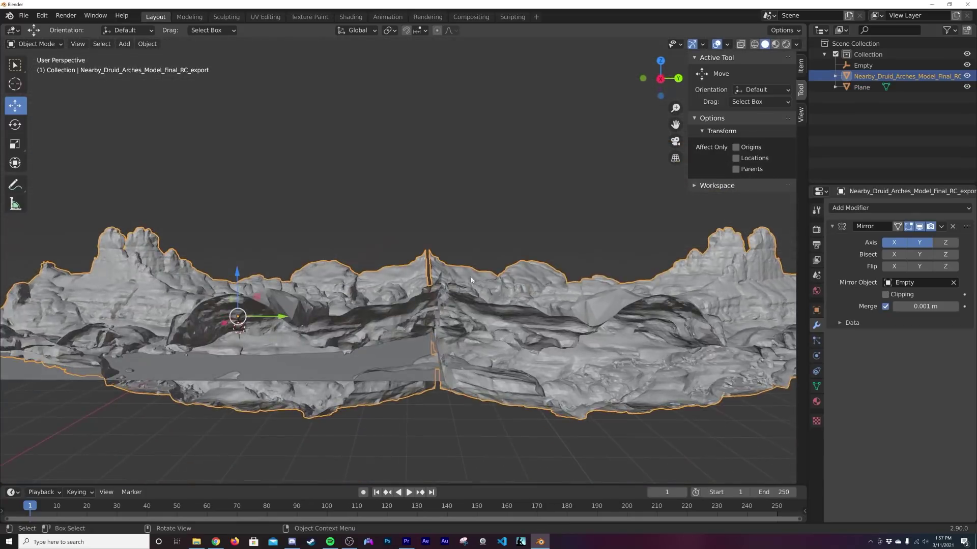
scroll(471, 277, "up", 3)
key("s")
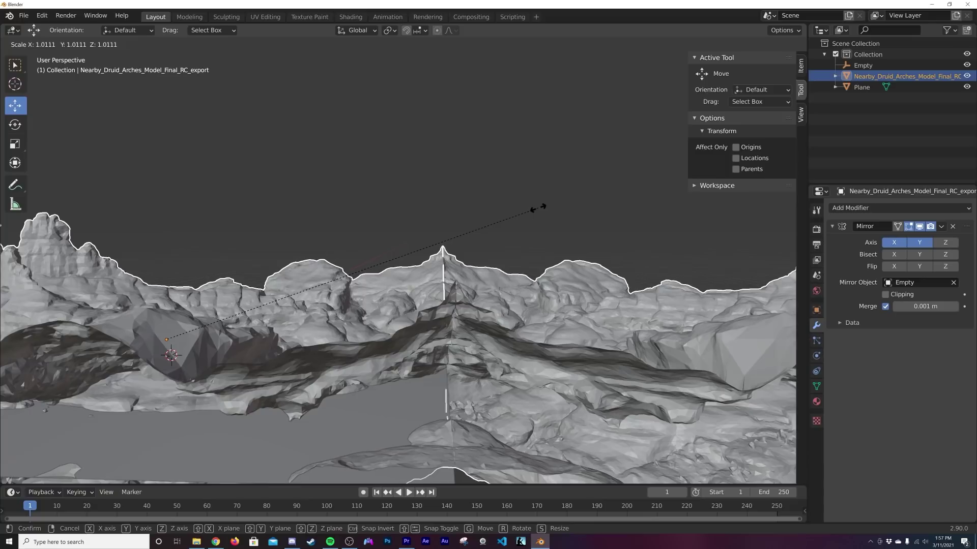
left_click(539, 212)
left_click(461, 208)
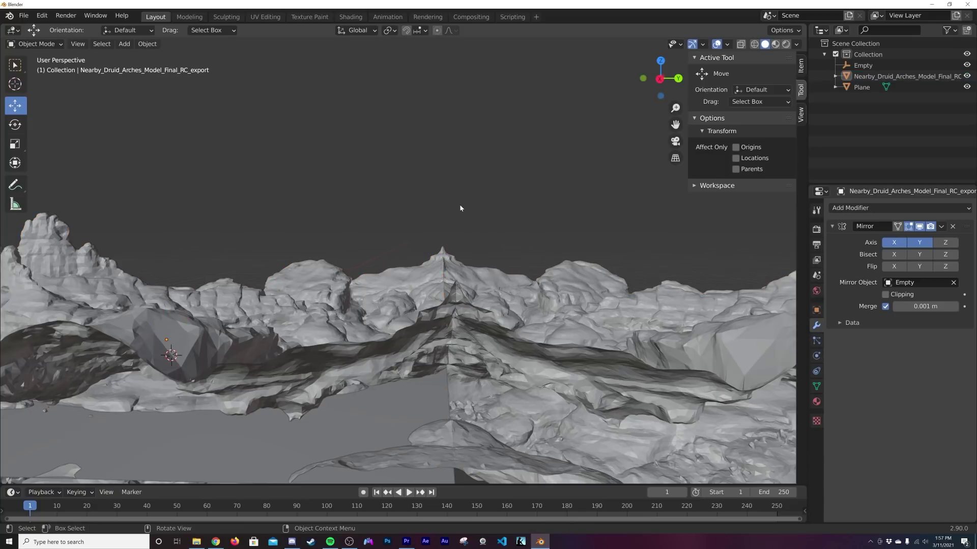
- Delete the reference plane lying within the mirrored terrain
middle_click_drag(294, 234, 374, 265)
scroll(296, 302, "down", 3)
left_click(377, 259)
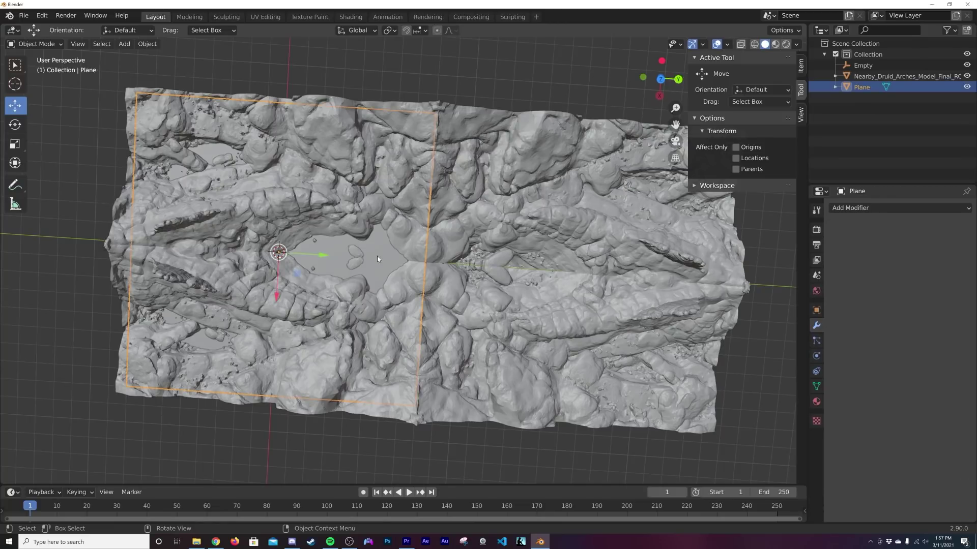
key("Delete")
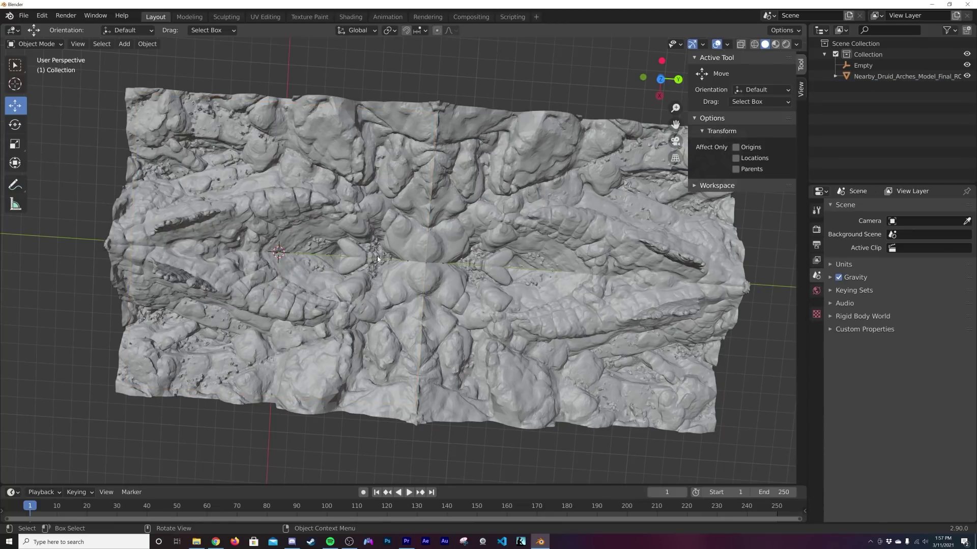
- Examine the mirrored terrain from a low angle along its length and from a distance
middle_click_drag(377, 255, 242, 190)
scroll(410, 288, "up", 3)
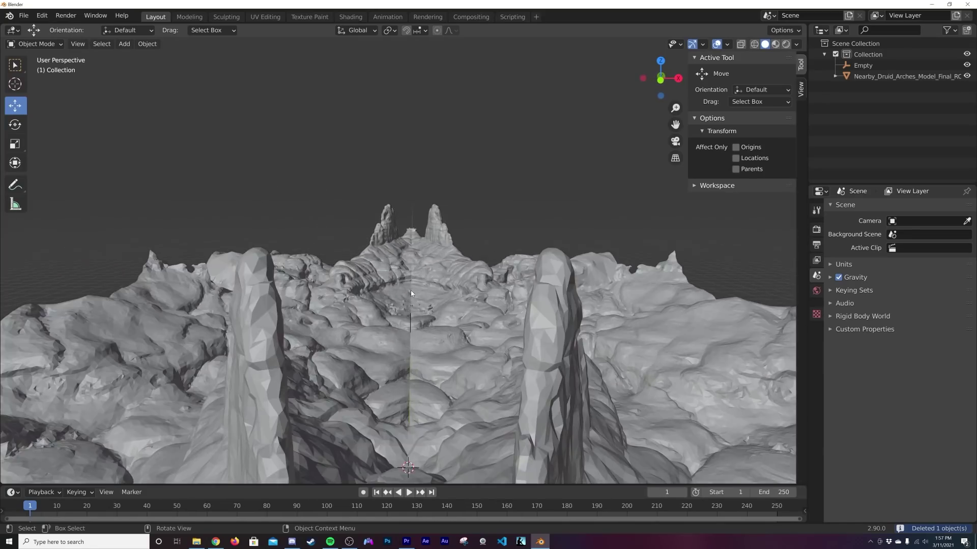
middle_click_drag(411, 288, 358, 254)
scroll(455, 319, "down", 4)
scroll(456, 377, "up", 4)
scroll(467, 300, "down", 5)
scroll(358, 254, "down", 4)
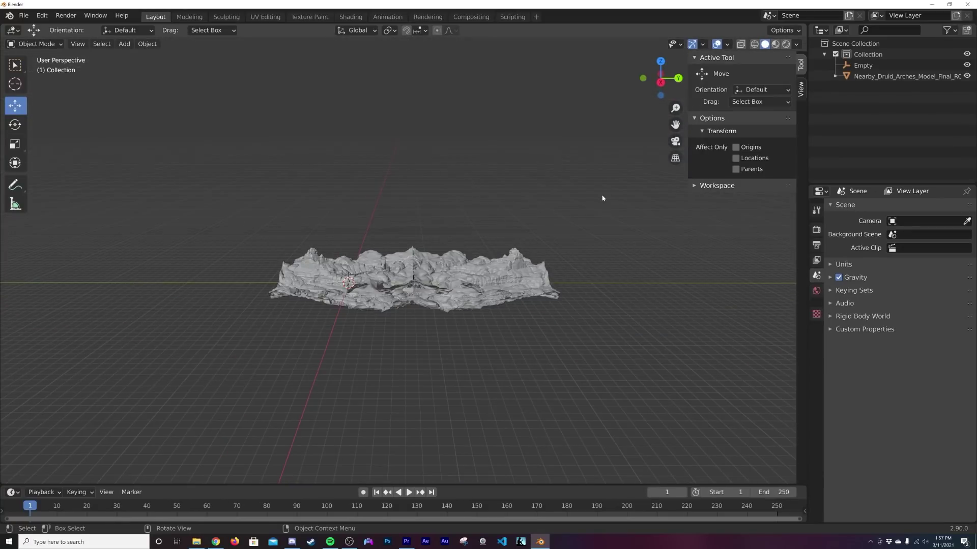
- Move the terrain and the empty into a new collection named loop
left_click_drag(603, 199, 270, 354)
key("m")
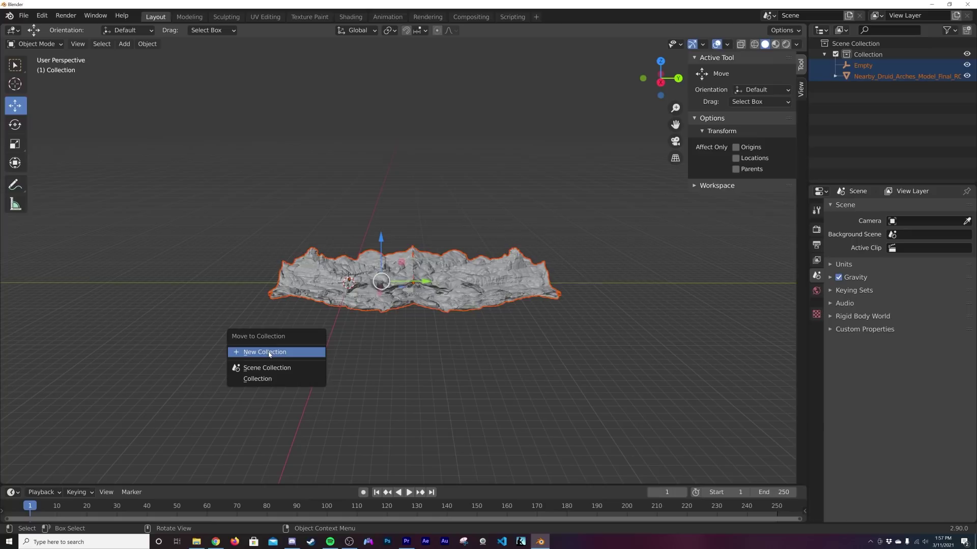
left_click(269, 353)
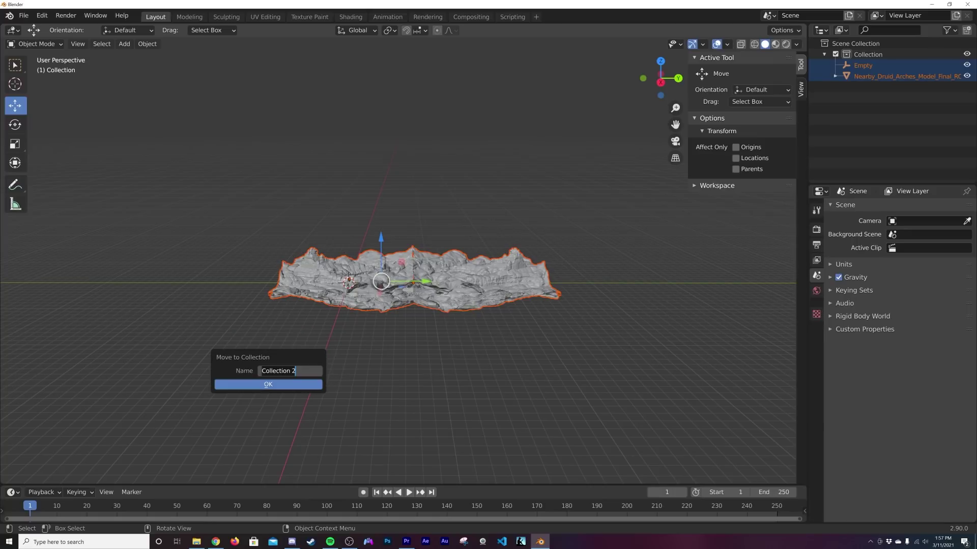
type("loop")
key("Return")
key("Return")
left_click(475, 385)
- Add a collection instance of loop and move it 32 m along Y to continue the original terrain
scroll(492, 374, "up", 6)
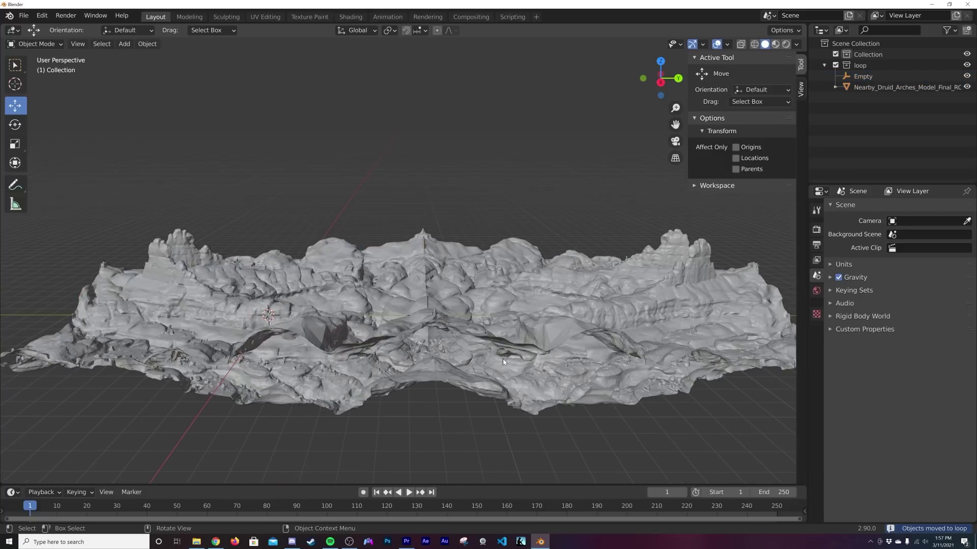
scroll(514, 356, "down", 2)
middle_click_drag(545, 340, 417, 347, "shift")
key("shift+a")
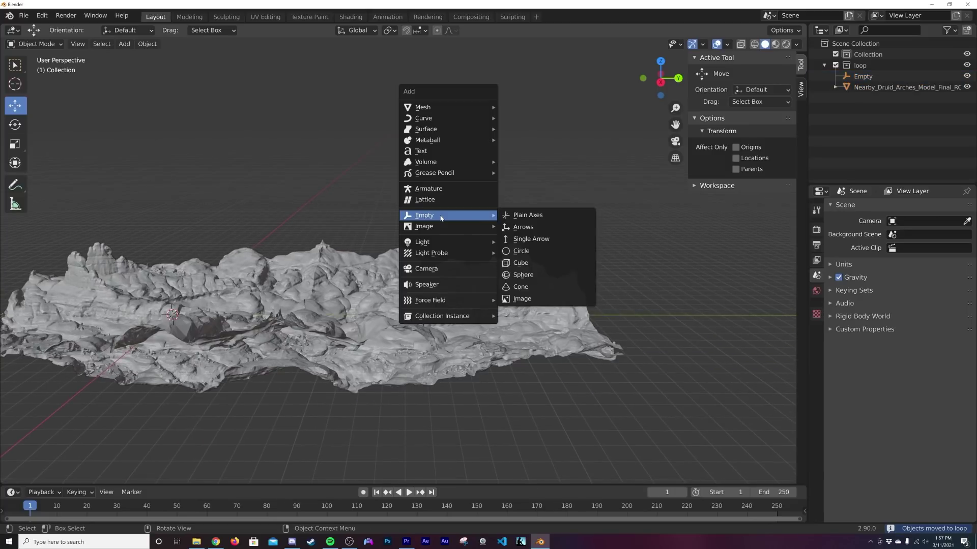
mouse_move(447, 316)
left_click(516, 327)
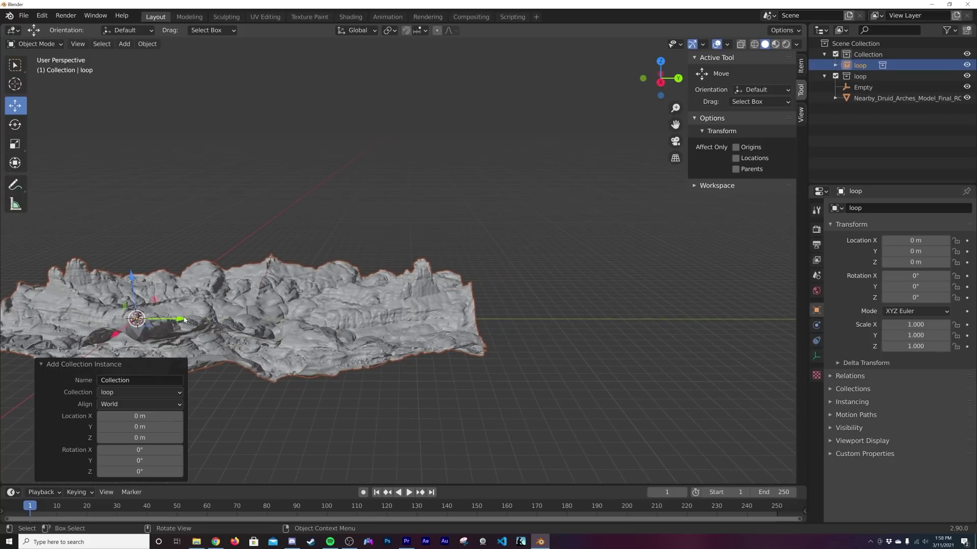
left_click_drag(184, 320, 625, 325)
- Duplicate the loop instance and move the copy 32 m further along Y, to 64 m
middle_click_drag(625, 326, 365, 322, "shift")
key("shift+d")
right_click(524, 295)
left_click_drag(274, 328, 733, 343)
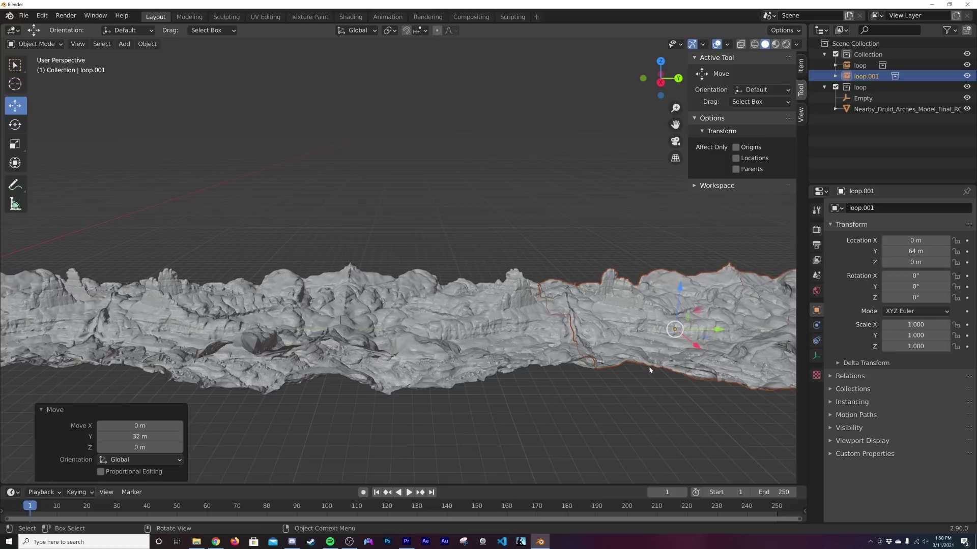
- Duplicate the last terrain instance and place the copy another 32 m along Y, at 96 m
middle_click_drag(662, 351, 487, 367)
middle_click_drag(519, 235, 410, 295)
key("shift+d")
key("Escape")
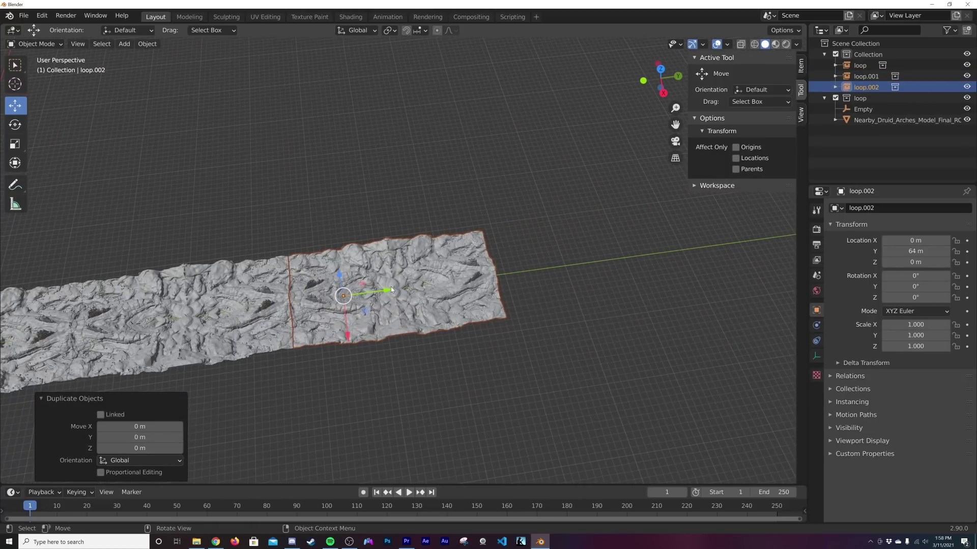
left_click_drag(391, 290, 595, 288)
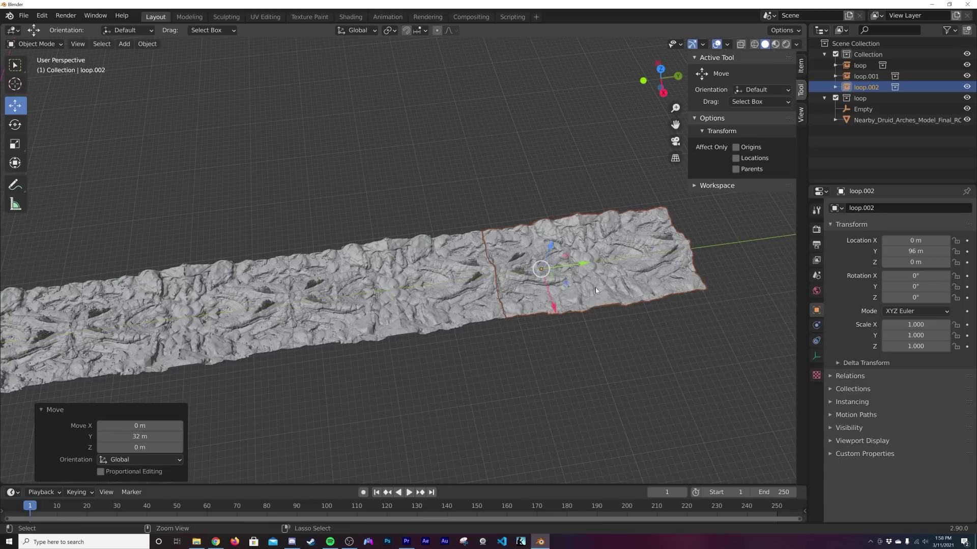
- Try shifting the last terrain instance along Y to test how its edge meets the neighbouring segment
middle_click_drag(599, 288, 491, 285)
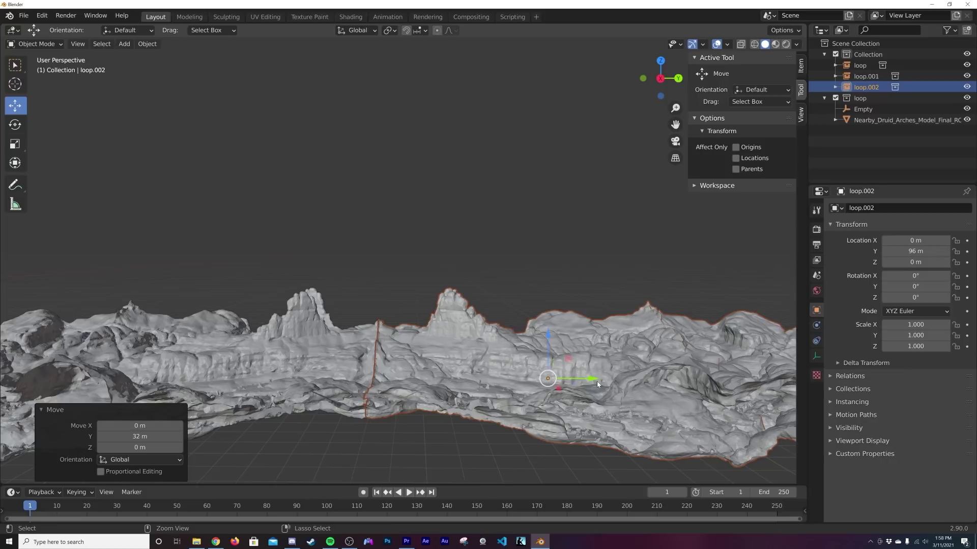
mouse_move(597, 382)
left_mouse_down()
mouse_move(557, 384)
mouse_move(586, 385)
left_mouse_up()
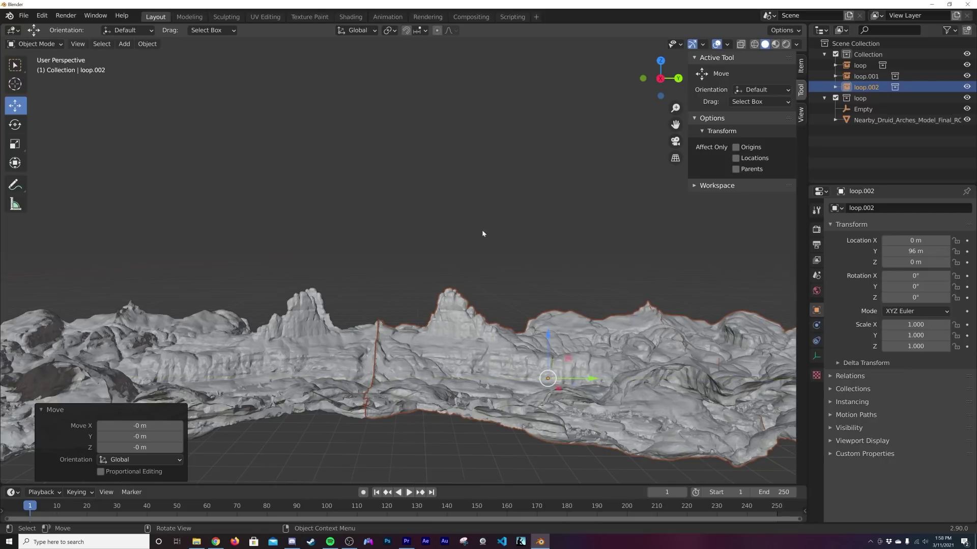
left_click(482, 233)
- Examine the whole row of repeated terrain segments from above, from the side and along its length
scroll(481, 233, "down", 4)
middle_click_drag(292, 222, 360, 313)
scroll(281, 286, "down", 5)
scroll(402, 329, "down", 4)
middle_click_drag(419, 334, 437, 272)
scroll(437, 275, "up", 10)
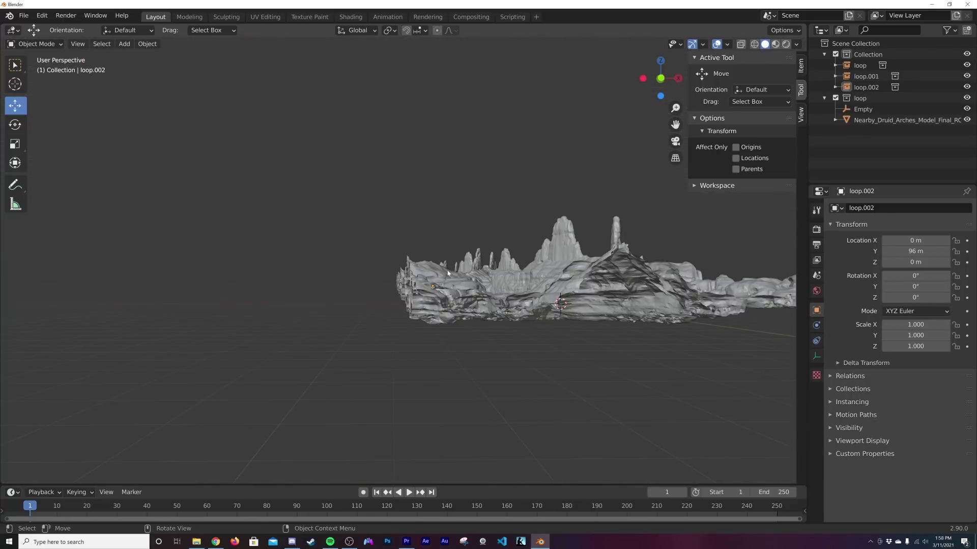
scroll(445, 299, "down", 3)
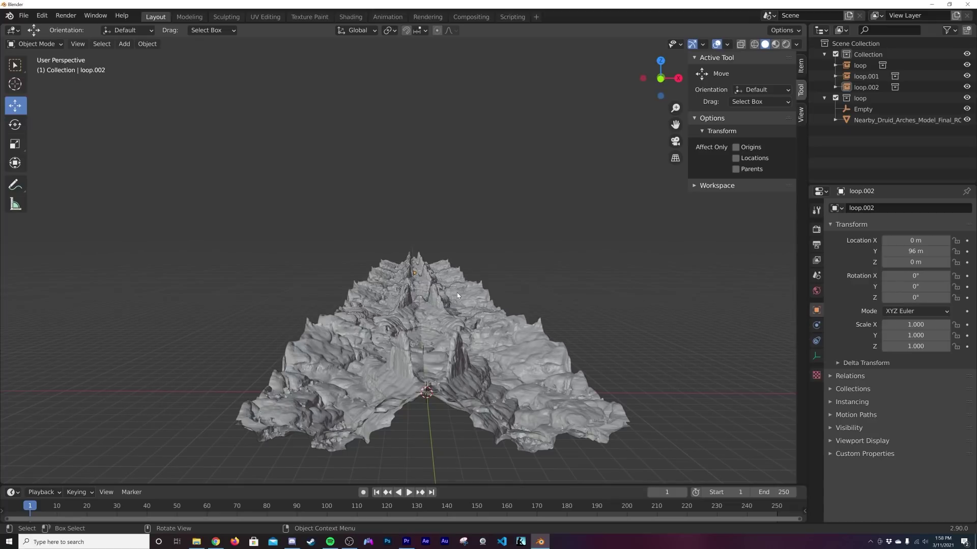
- Add a camera at the world origin aligned to the front orthographic view, facing along the terrain
key("grave")
key("7")
scroll(456, 302, "up", 9)
middle_click_drag(456, 302, 382, 302, "shift")
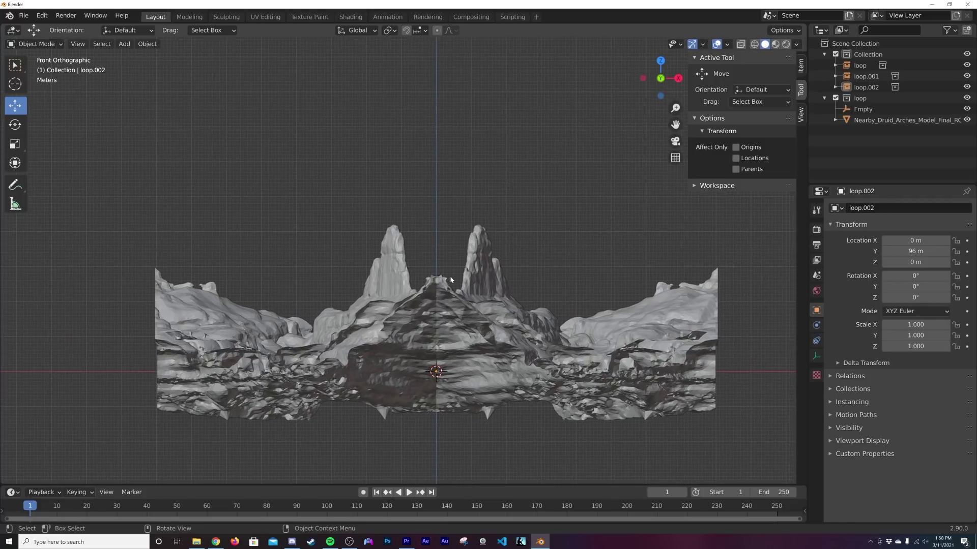
key("shift+a")
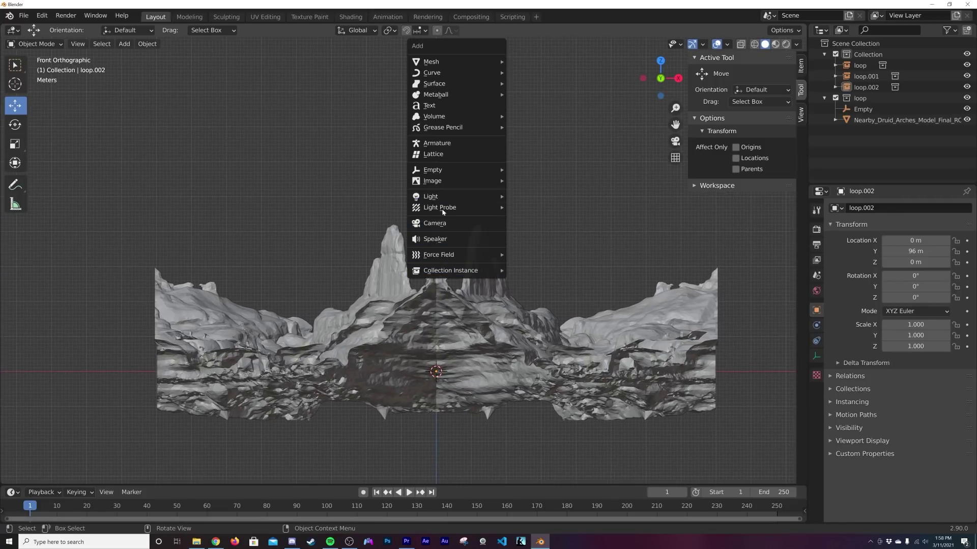
left_click(443, 223)
- Raise the camera about 2.55 m and move it to -8 m on Y, at the terrain's front edge
middle_click_drag(526, 288, 350, 321)
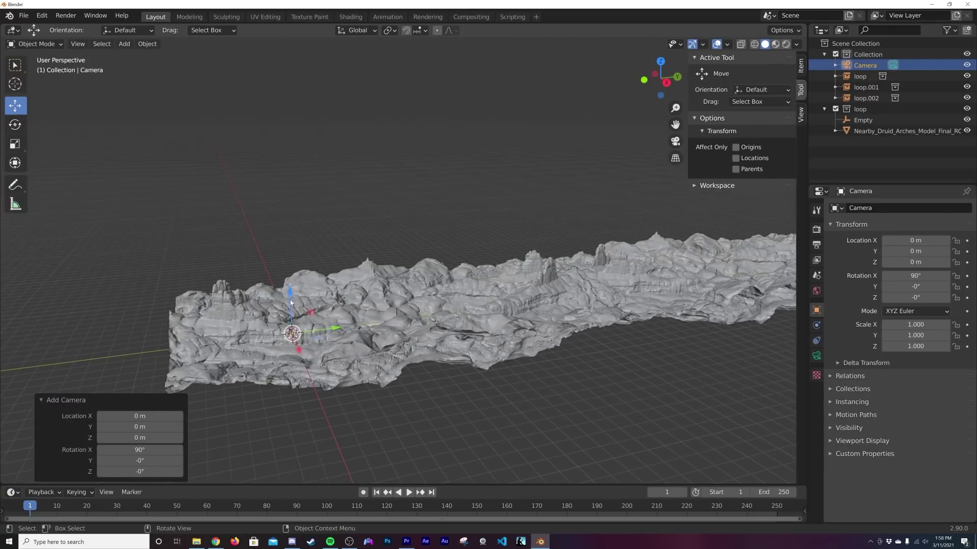
left_click_drag(290, 302, 289, 262)
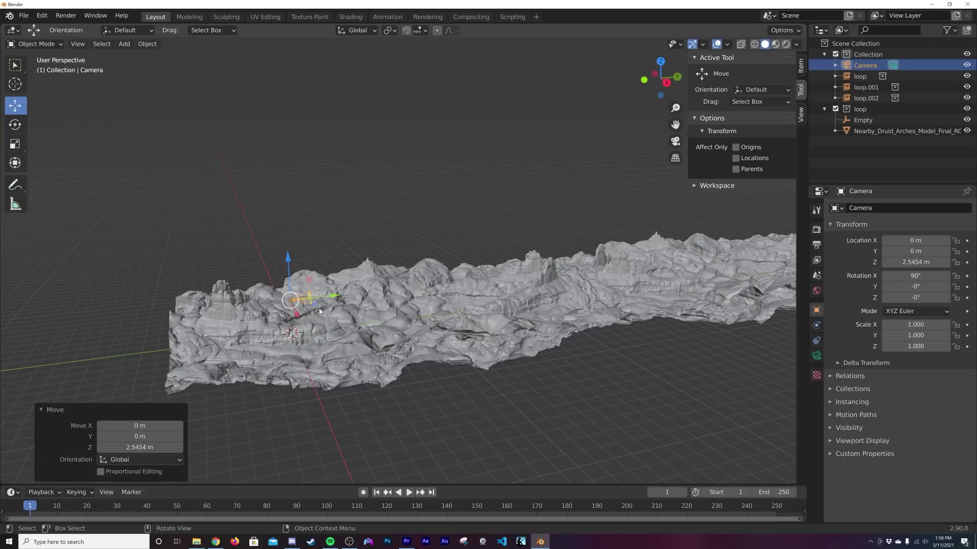
left_click_drag(332, 303, 305, 304)
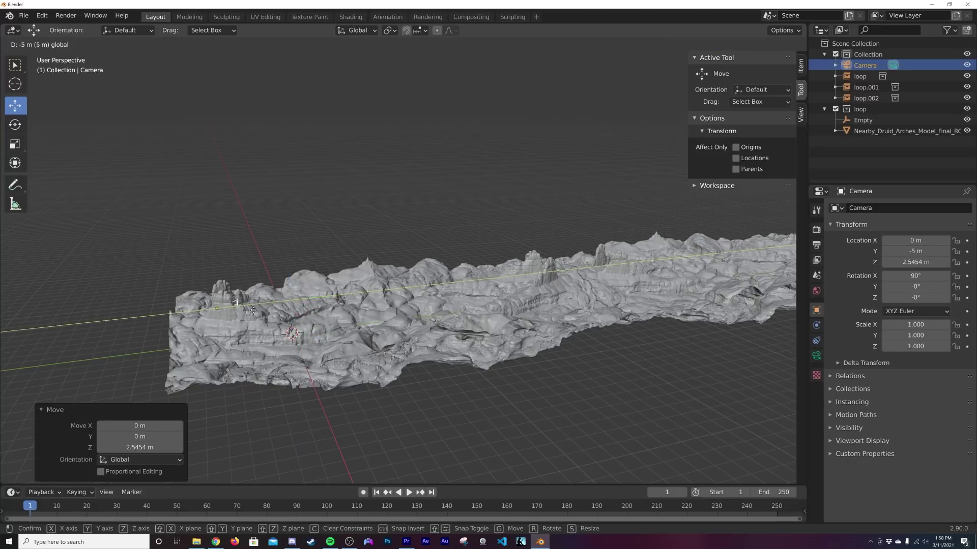
left_click_drag(217, 315, 196, 317)
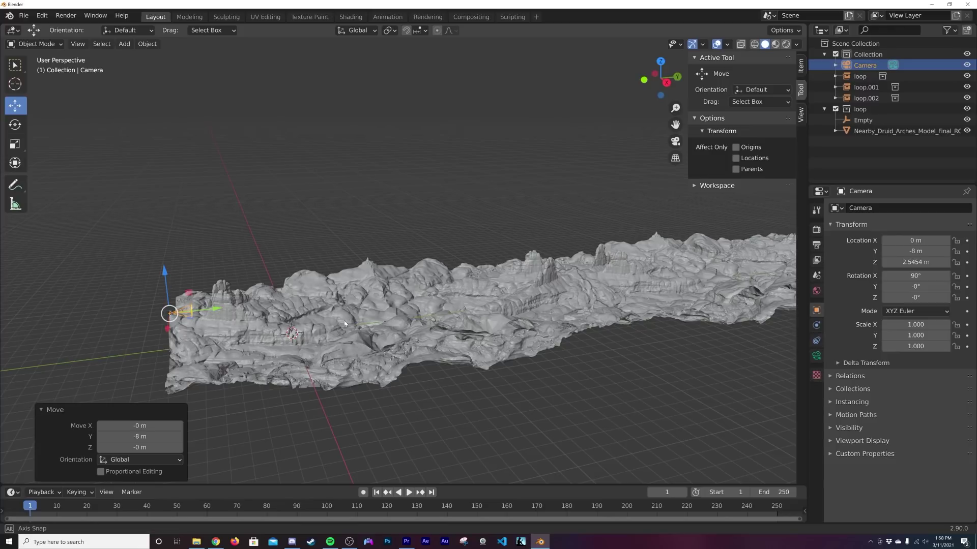
- Raise the camera to about 3.01 m on Z and look through it down the terrain
mouse_move(344, 320)
middle_mouse_down()
mouse_move(389, 333)
mouse_move(389, 319)
mouse_move(439, 310)
mouse_move(350, 327)
middle_mouse_up()
key("KP_0")
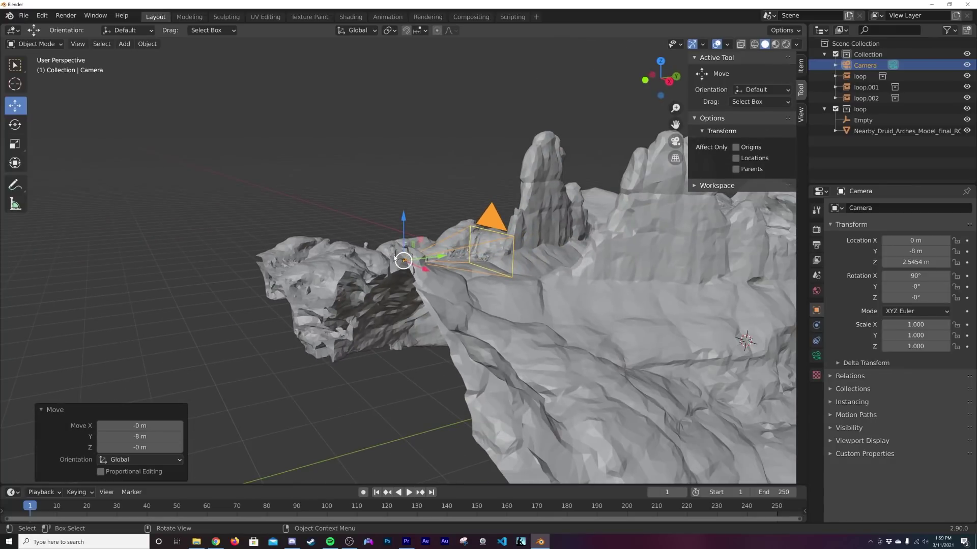
left_click_drag(406, 221, 406, 190)
middle_click_drag(405, 189, 603, 258)
key("KP_0")
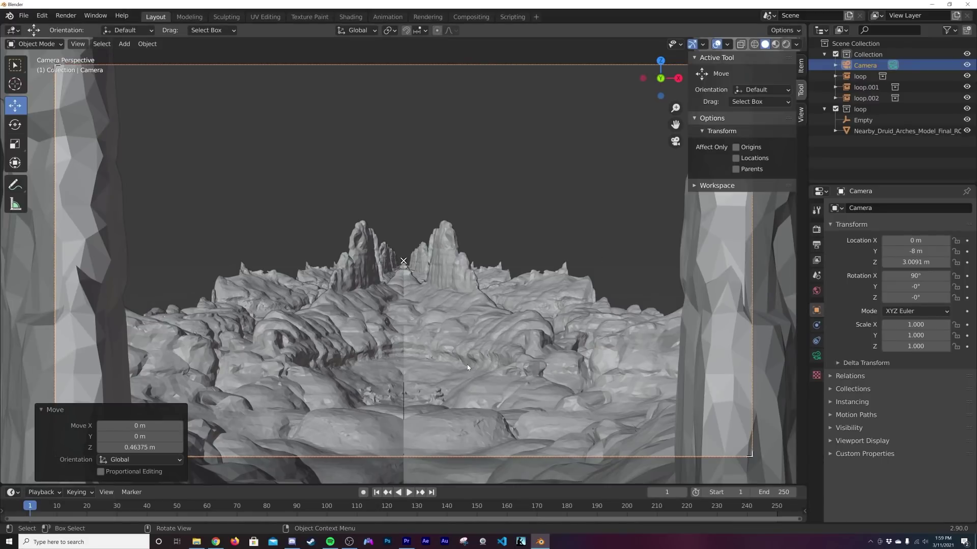
- Go to frame 0 and check the default keyframe interpolation in the animation preferences
key("Left")
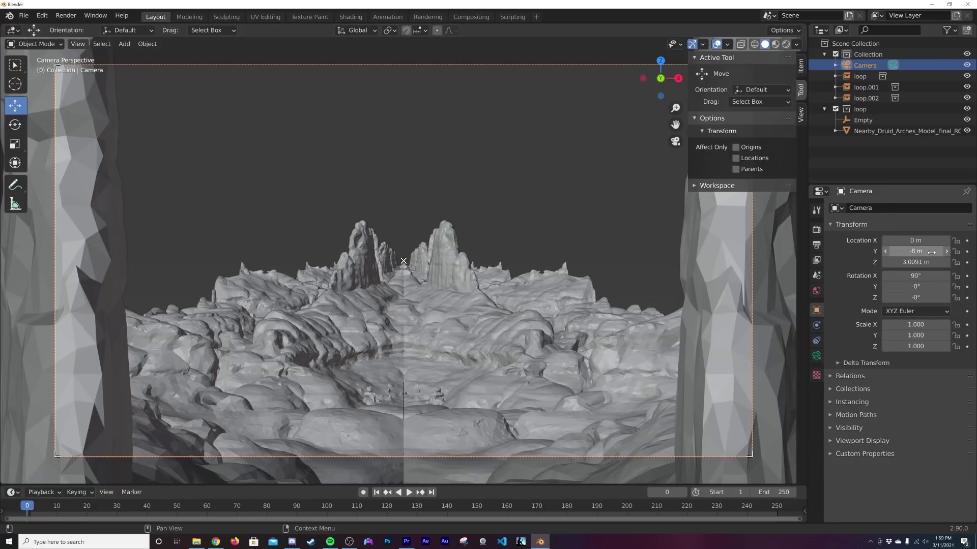
left_click(41, 15)
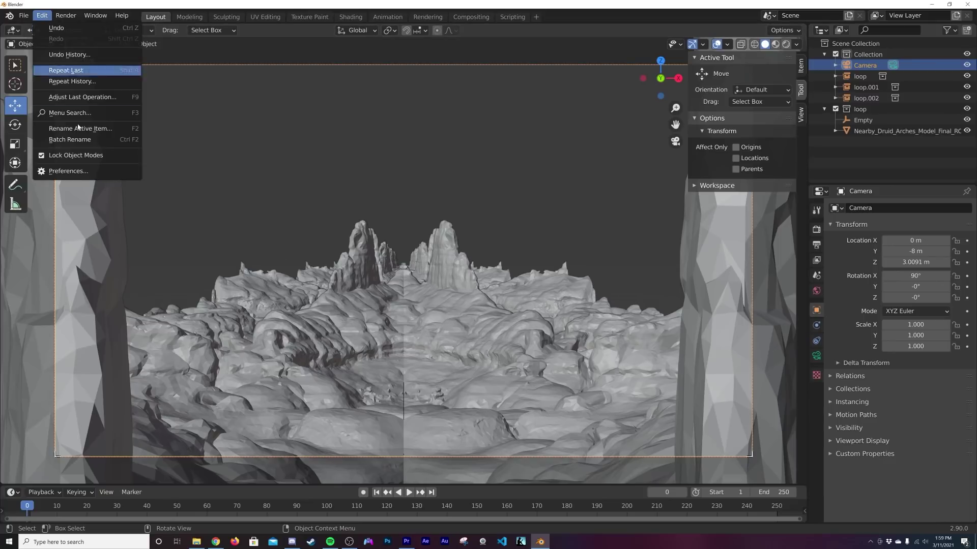
left_click(77, 172)
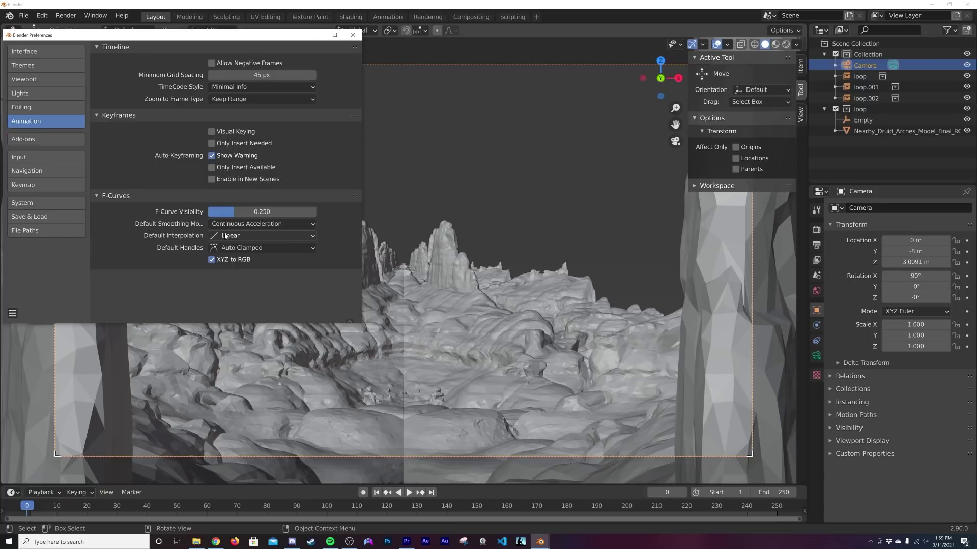
left_click(356, 37)
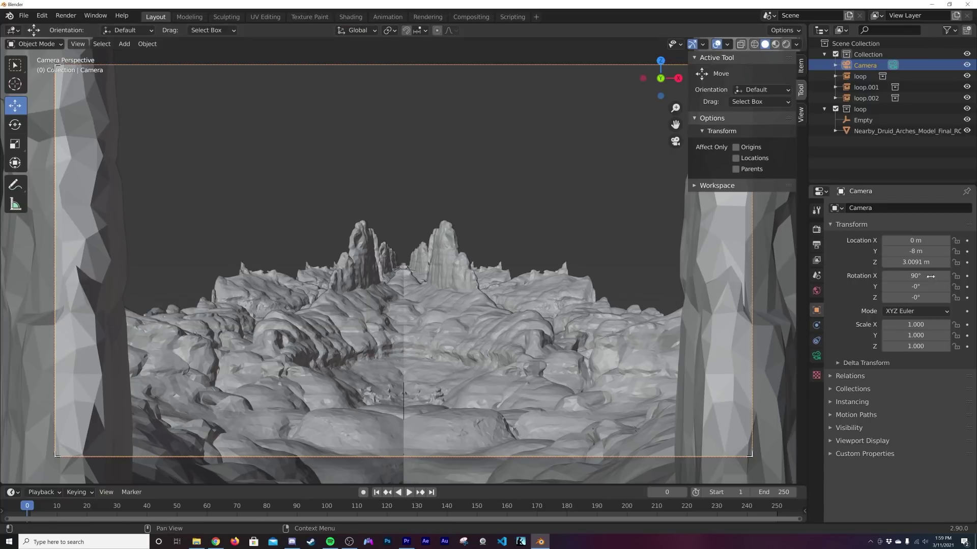
- Keyframe the camera's Y location of -8 m at frame 0 and set the animation's end frame to 120
left_click(967, 251)
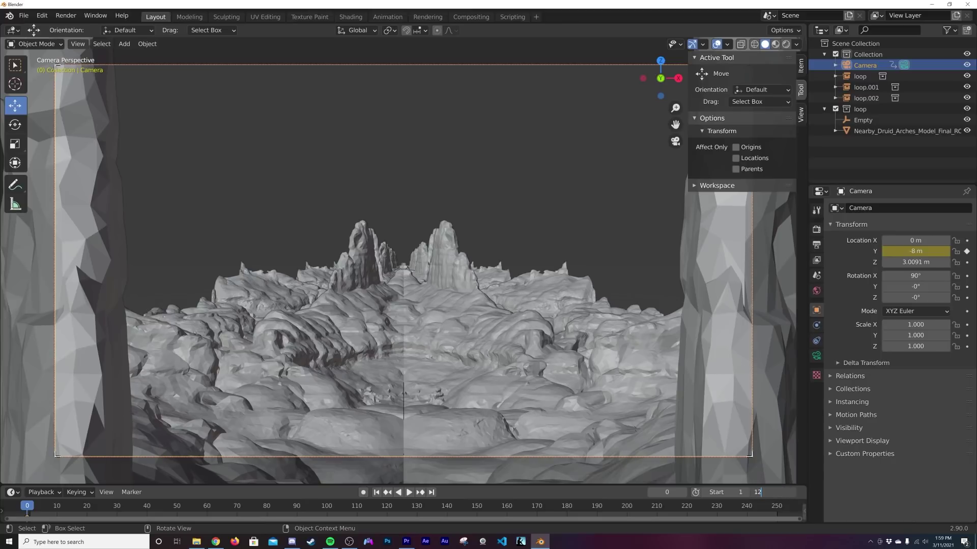
type("0")
key("Return")
scroll(527, 504, "left", 5, "ctrl")
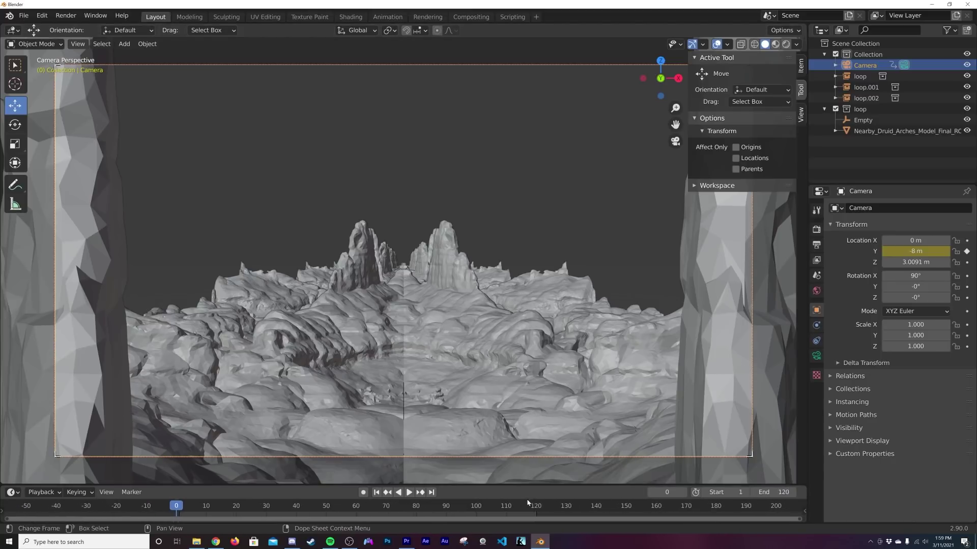
middle_click_drag(528, 503, 529, 502)
left_click_drag(528, 485, 530, 464)
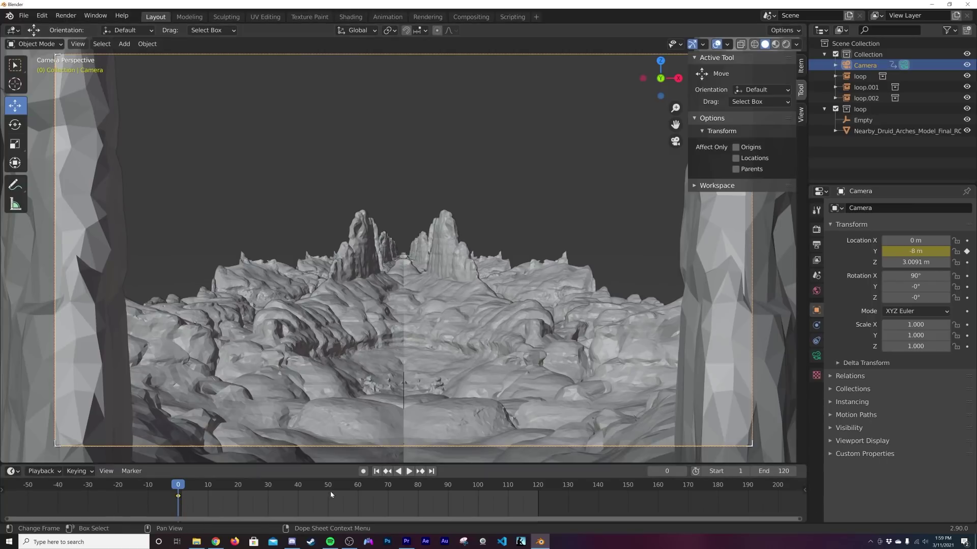
- At frame 120, set the camera's Y location to 24 m and keyframe it
left_click(431, 471)
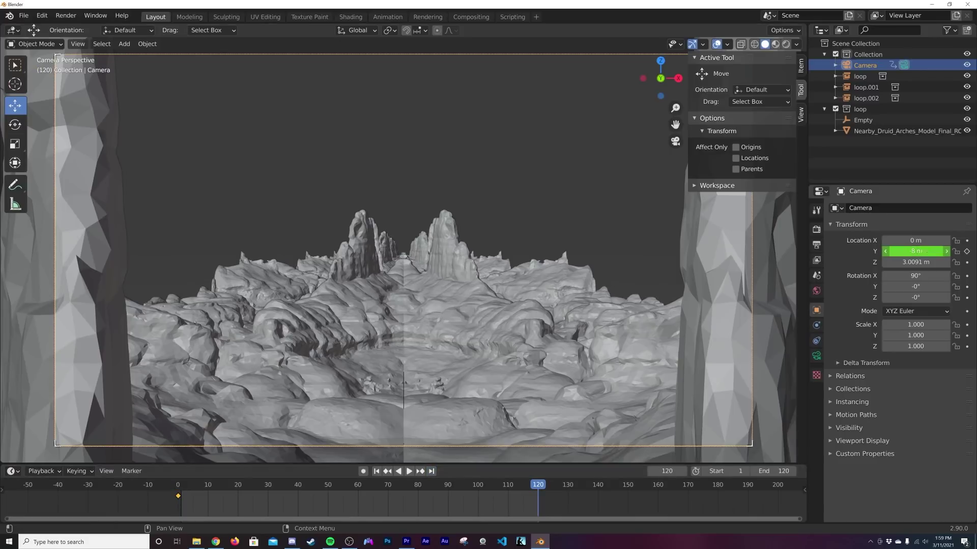
double_click(916, 252)
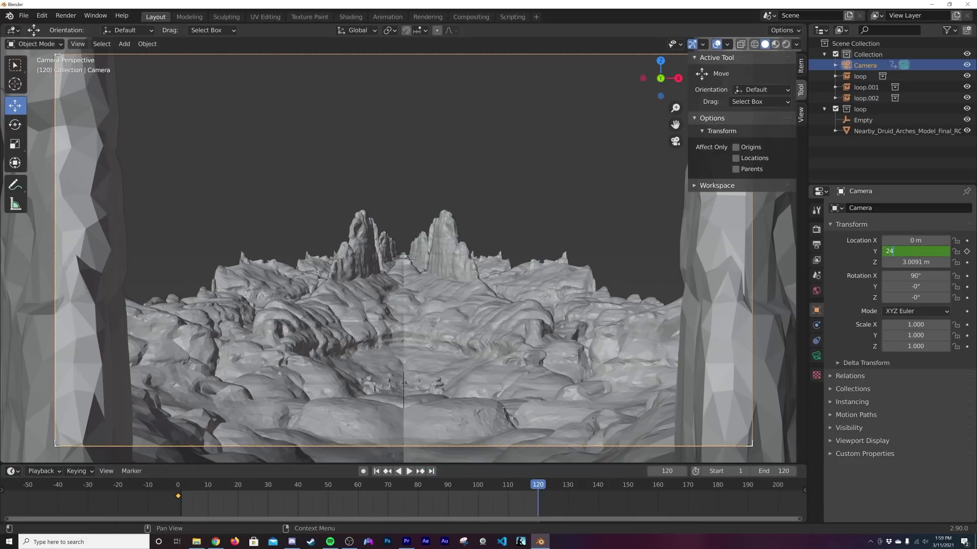
key("Return")
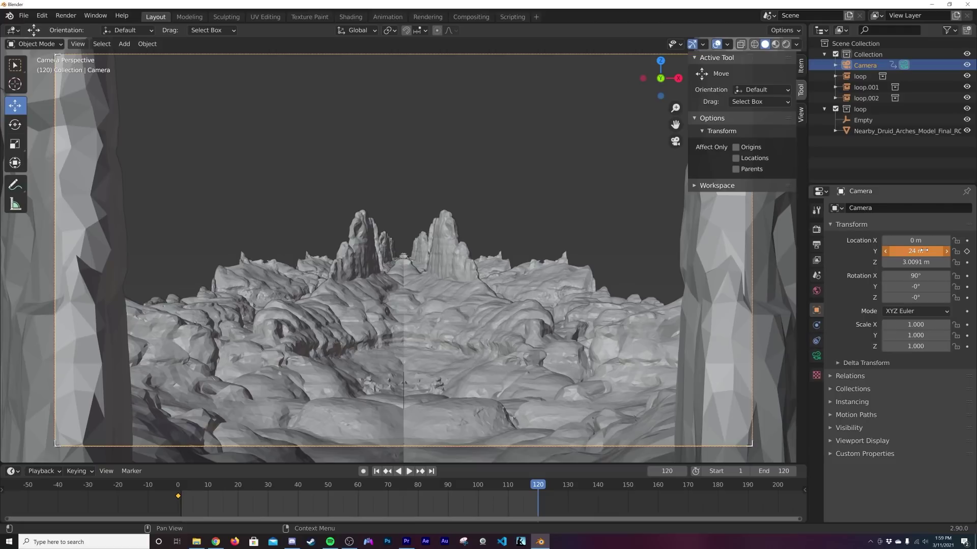
left_click(967, 251)
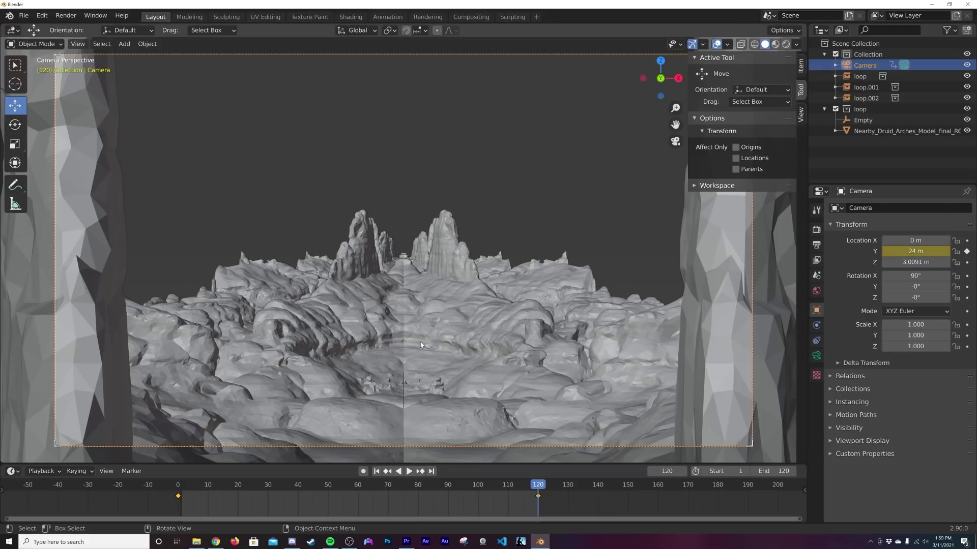
- Select the original terrain mesh and look through the camera again
middle_click_drag(461, 310, 350, 326)
scroll(362, 341, "up", 10)
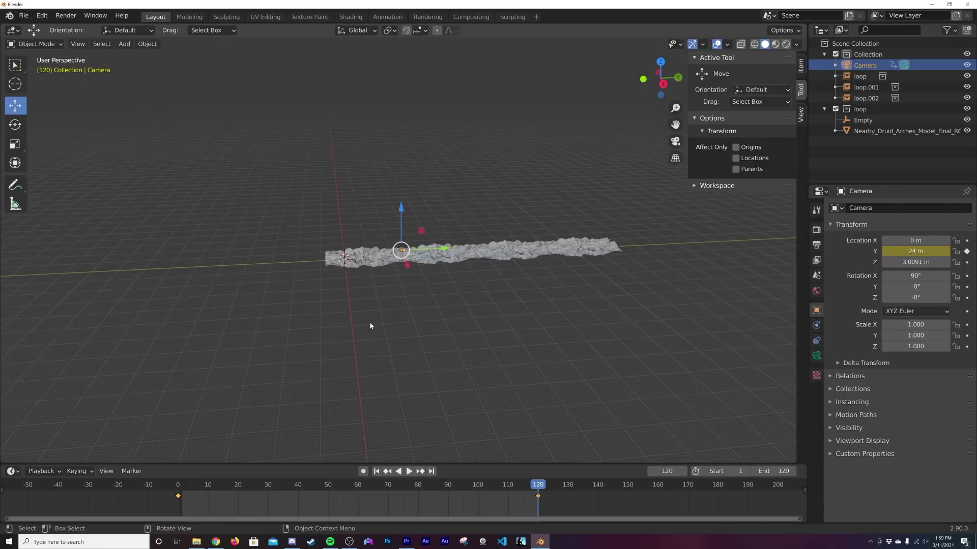
left_click(360, 280)
scroll(376, 280, "up", 8)
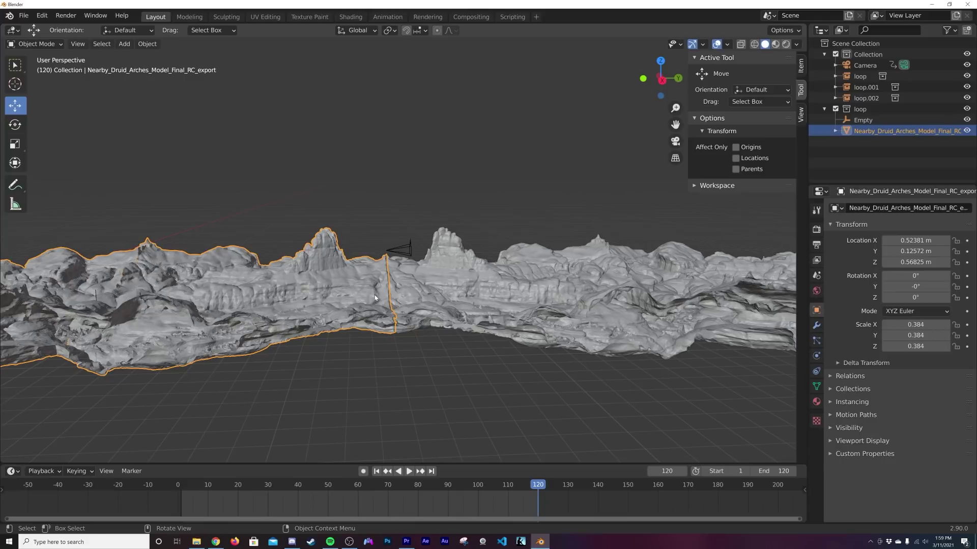
key("KP_0")
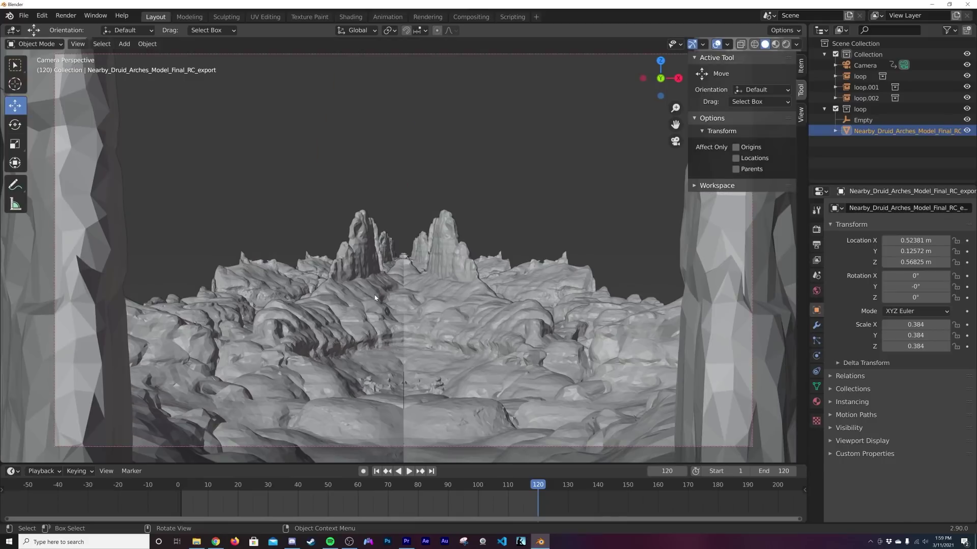
- Play the camera animation with overlays and gizmos hidden, and return to the first frame
key("space")
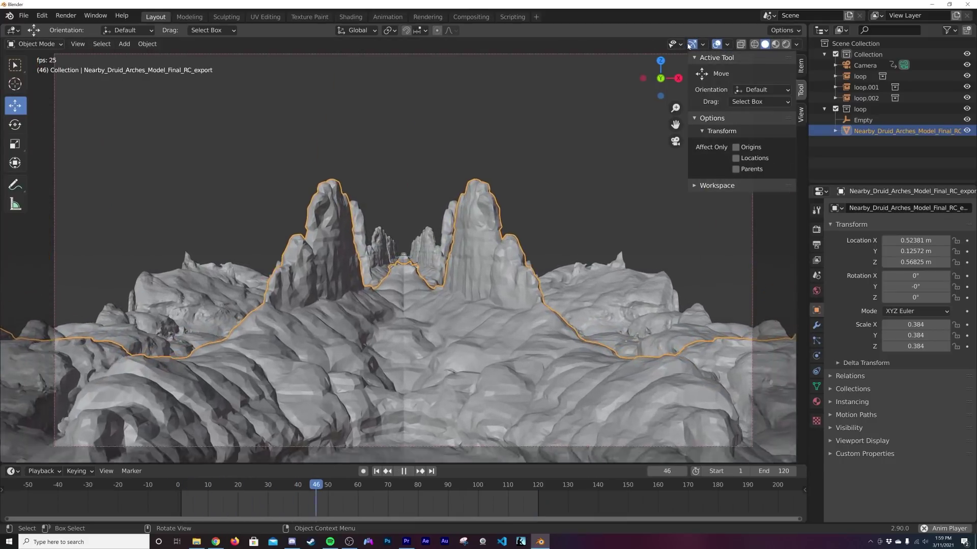
key("shift+alt+z")
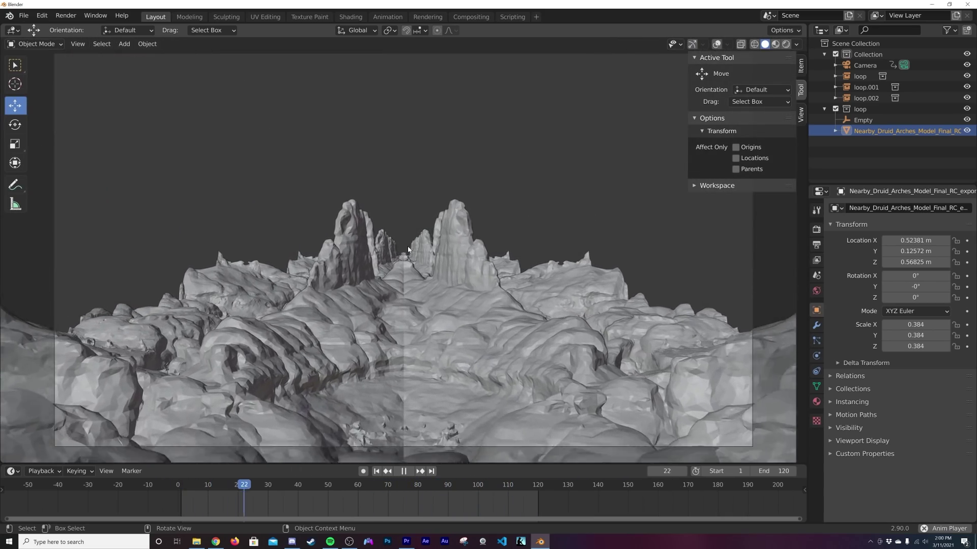
key("space")
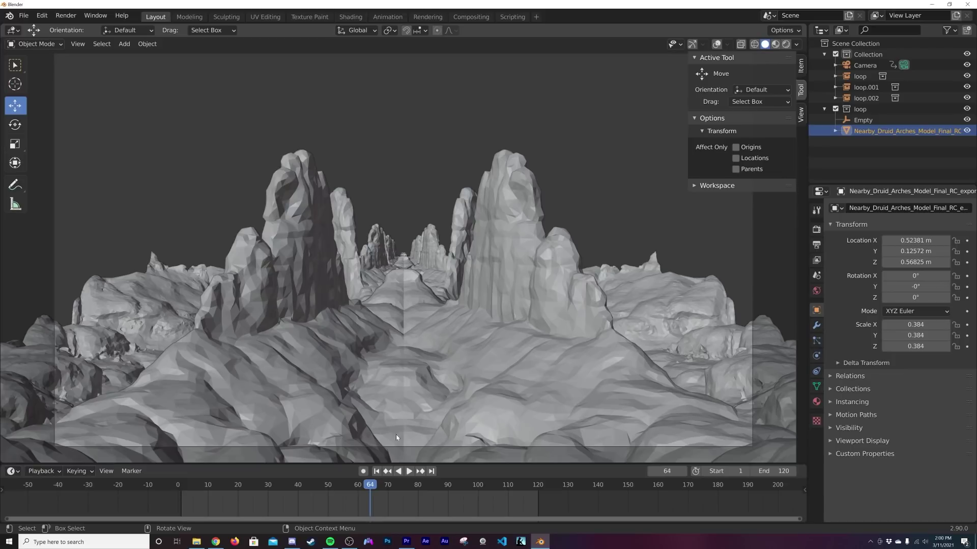
key("shift+Left")
- Preview the terrain with its material and open its shader nodes in the Shading workspace, enlarging the node editor
key("z")
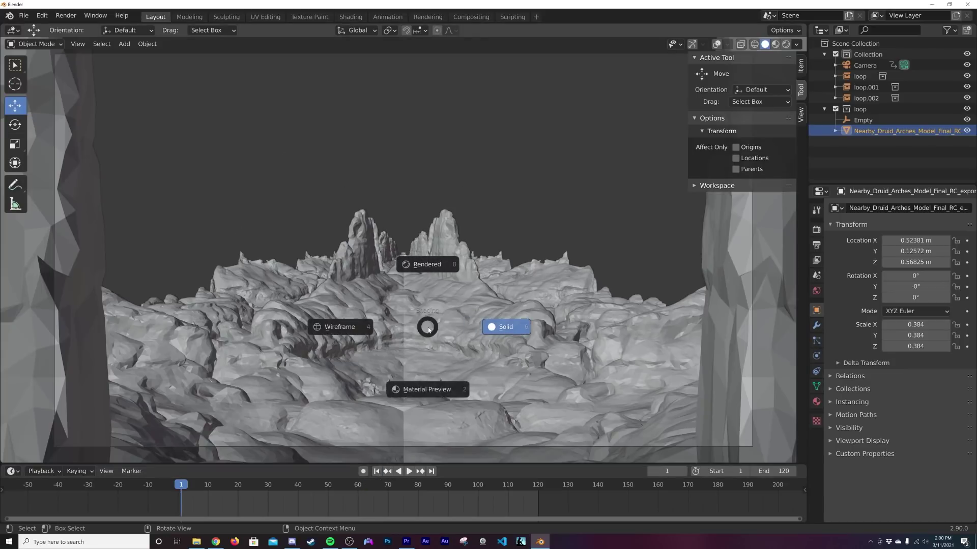
left_click(425, 392)
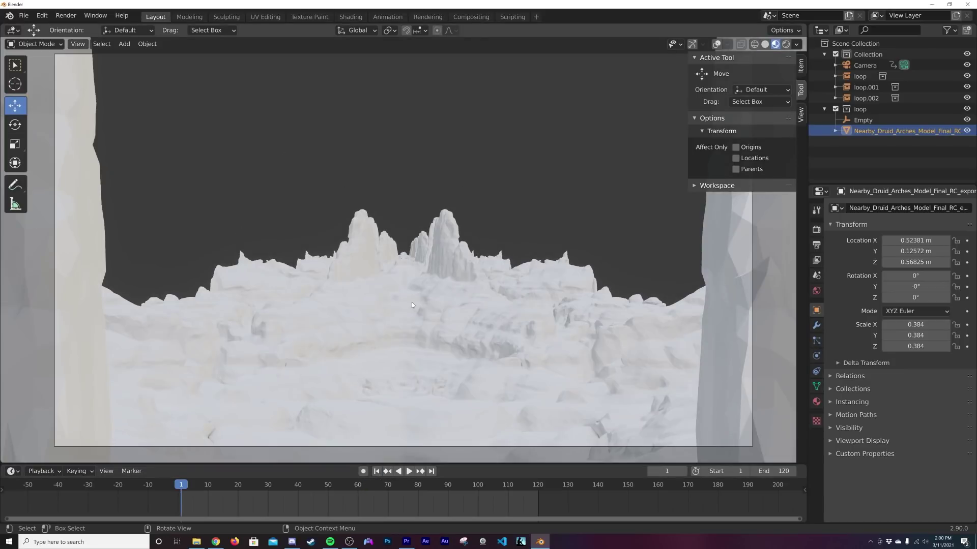
middle_click_drag(411, 302, 378, 244)
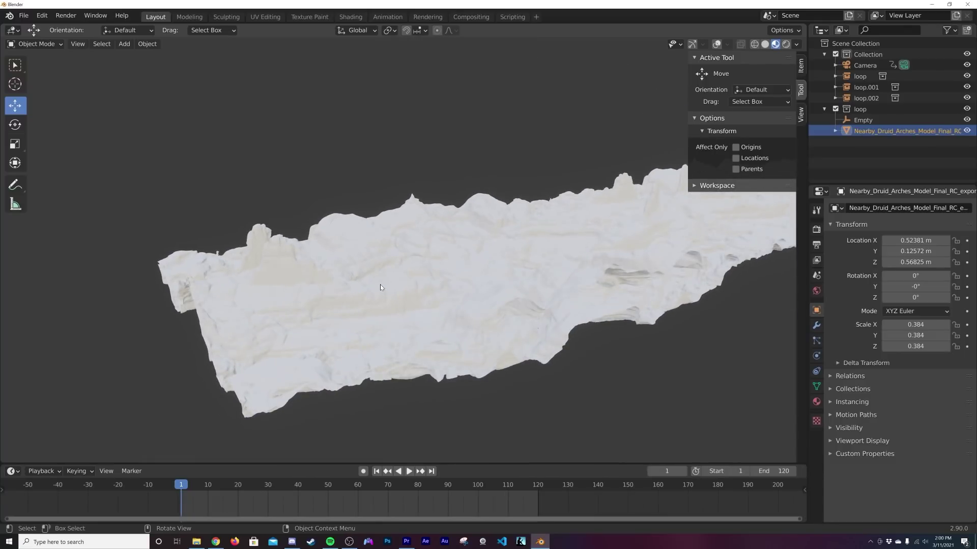
left_click(351, 17)
scroll(514, 186, "down", 5)
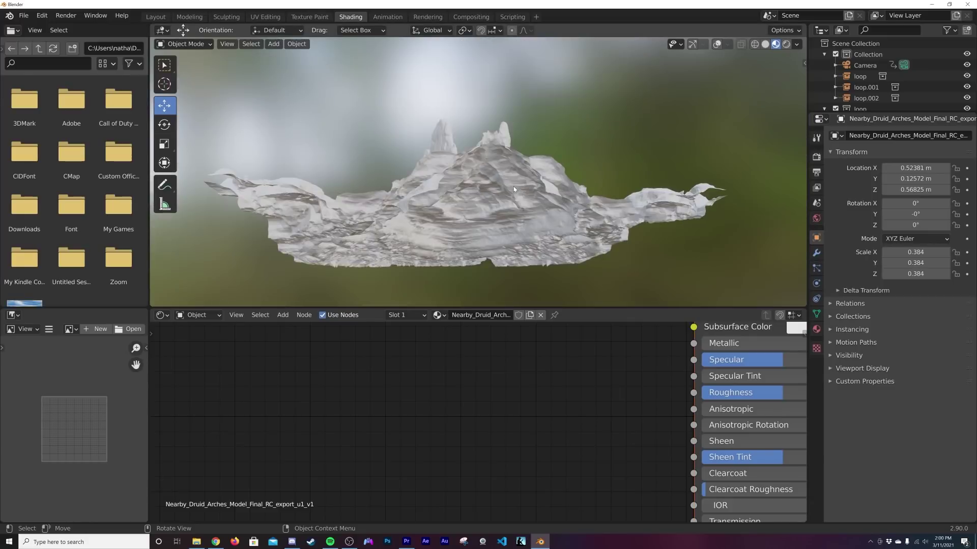
middle_click_drag(514, 186, 449, 213)
middle_click_drag(577, 360, 400, 426)
scroll(451, 383, "down", 2)
scroll(400, 426, "down", 4)
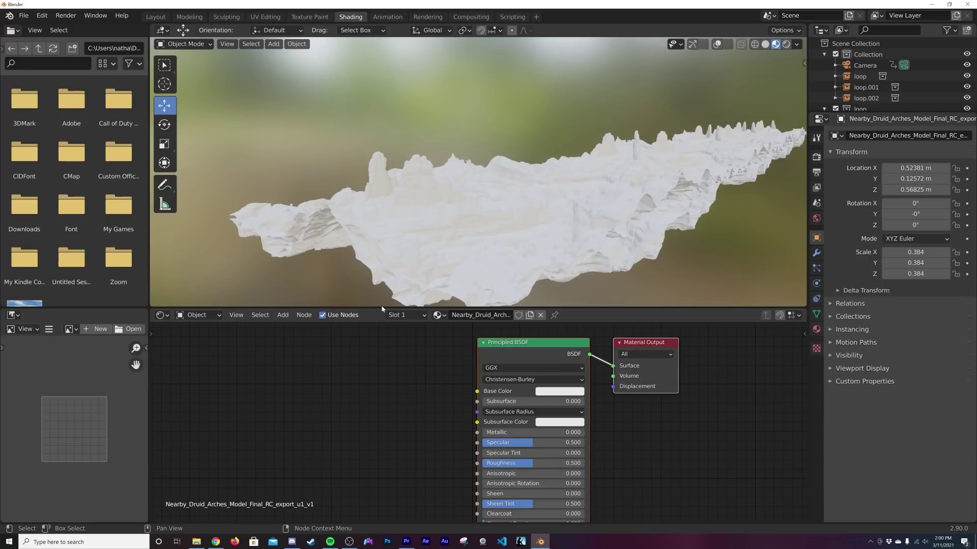
left_click_drag(380, 307, 382, 274)
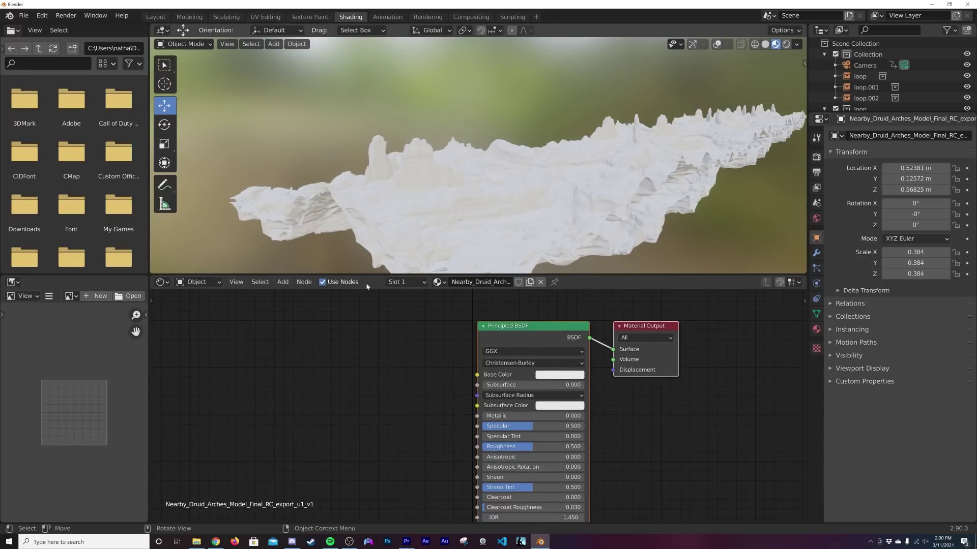
- Add a Texture Coordinate, Mapping and Image Texture setup to the Principled BSDF's Base Color and reposition the new nodes
left_click(517, 330)
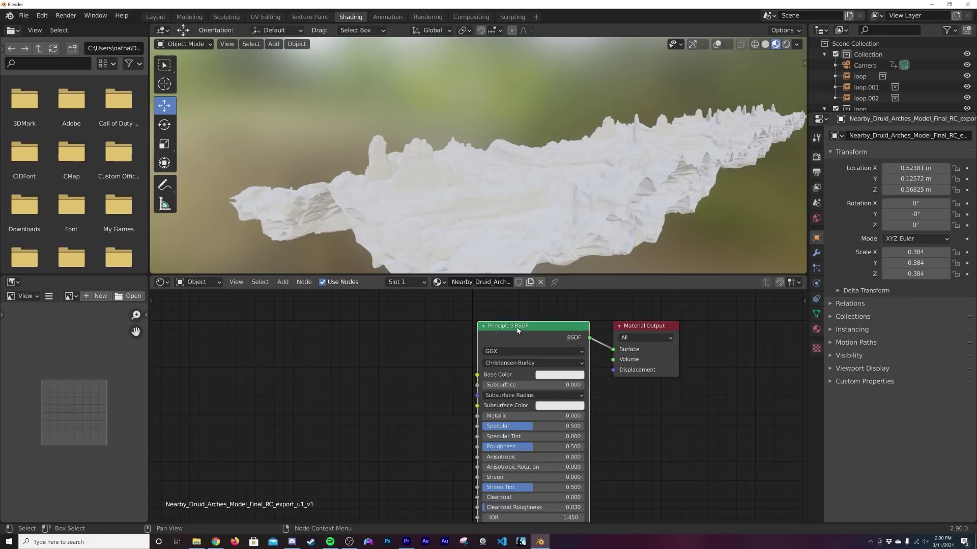
key("ctrl+z")
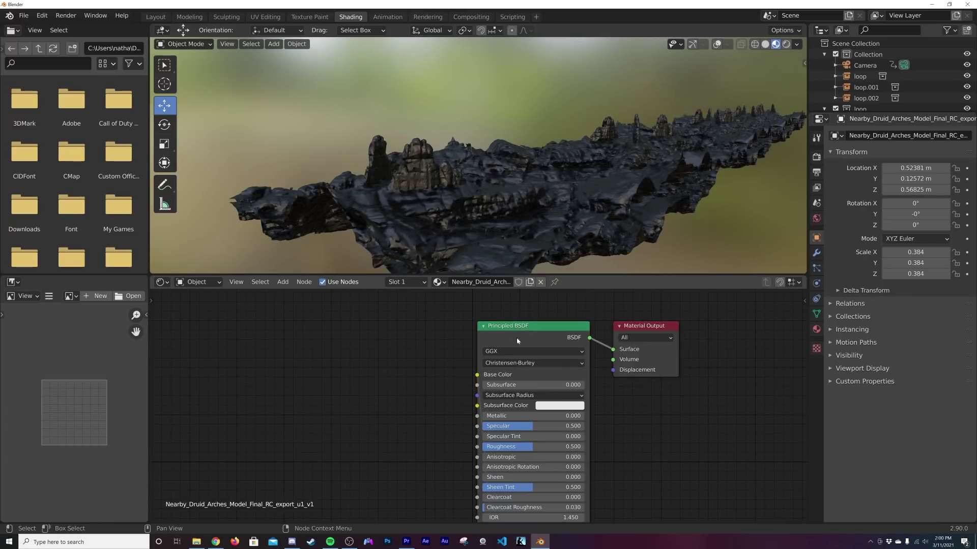
scroll(516, 399, "down", 2)
key("g")
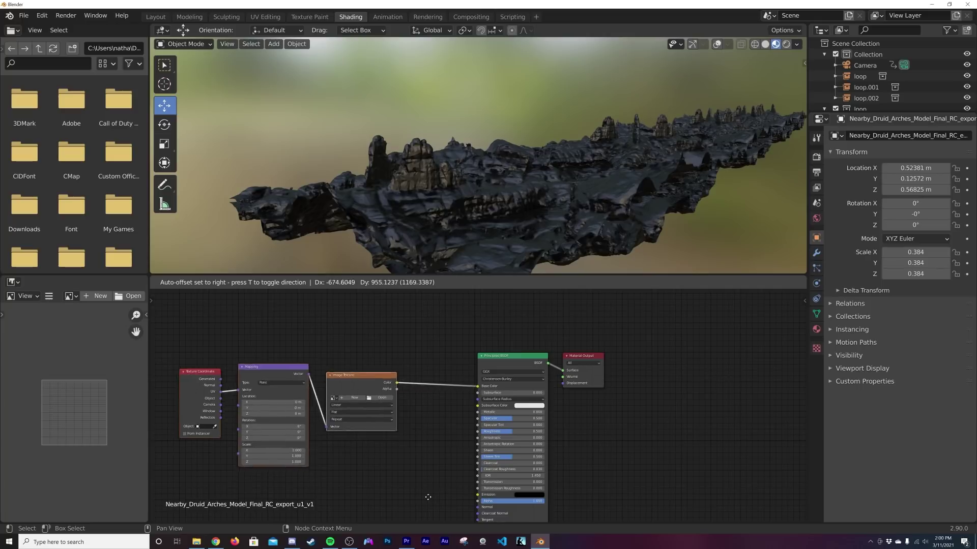
left_click(467, 486)
scroll(439, 438, "up", 5)
- Load the Nearby Druid Arches export PNG from the Desktop's textures folder into the Image Texture node
left_click(391, 374)
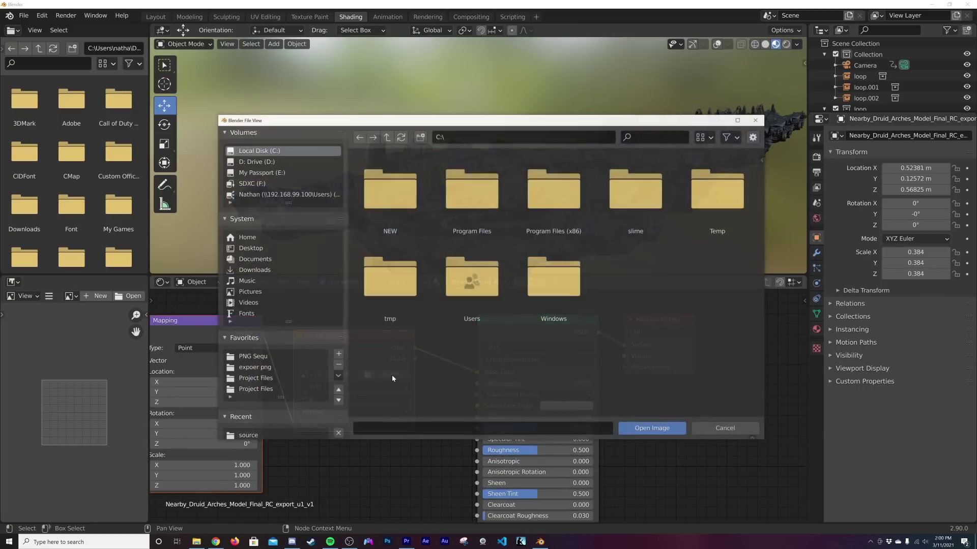
left_click(238, 248)
scroll(471, 305, "down", 2)
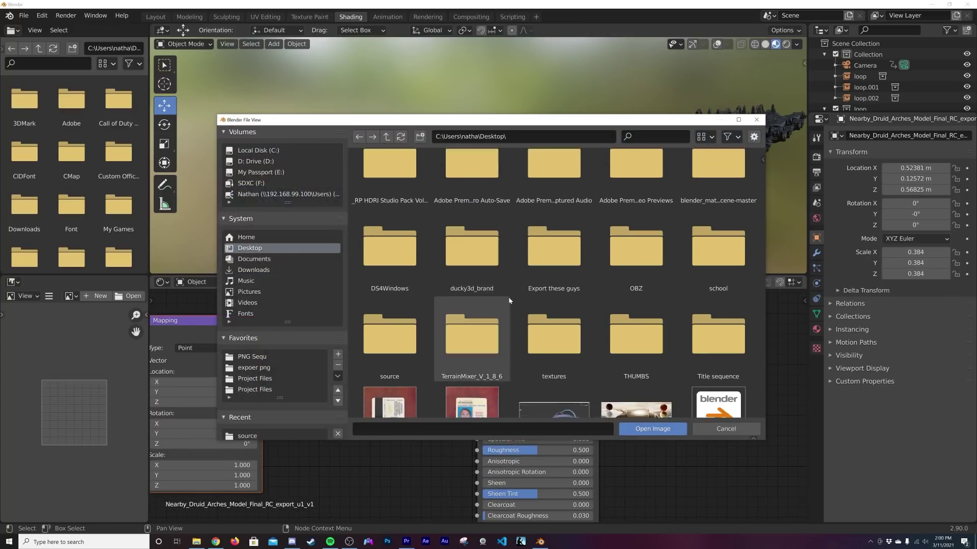
left_click(556, 311)
double_click(555, 311)
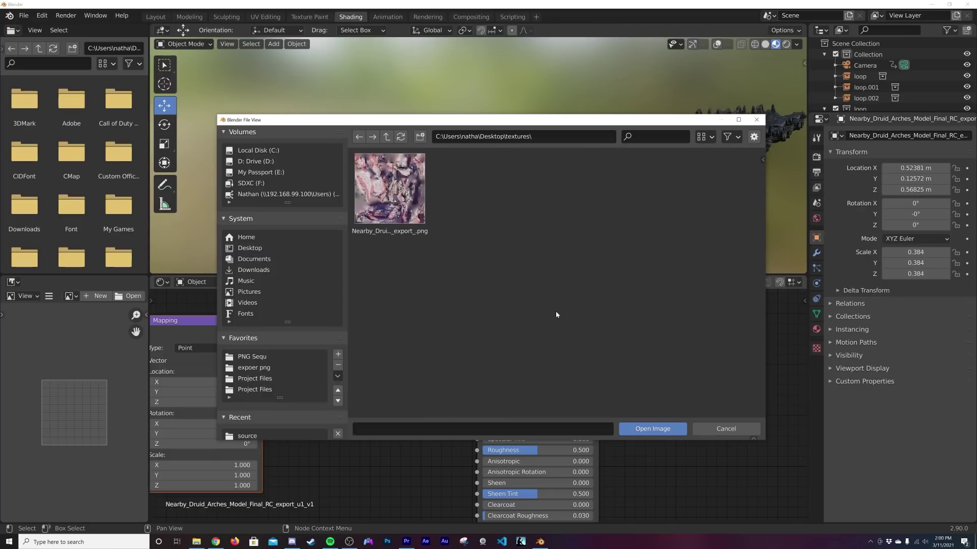
double_click(397, 195)
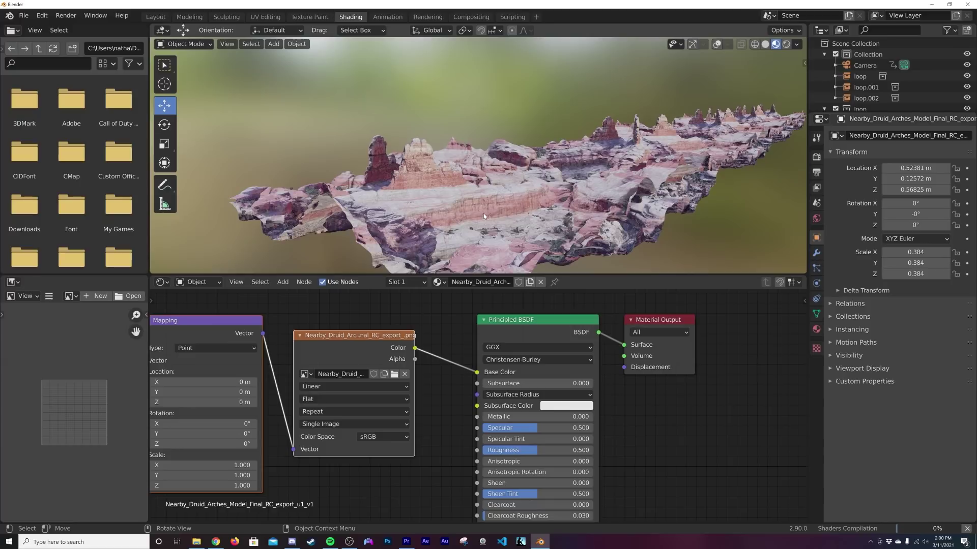
middle_click_drag(444, 202, 502, 194)
scroll(485, 213, "up", 1)
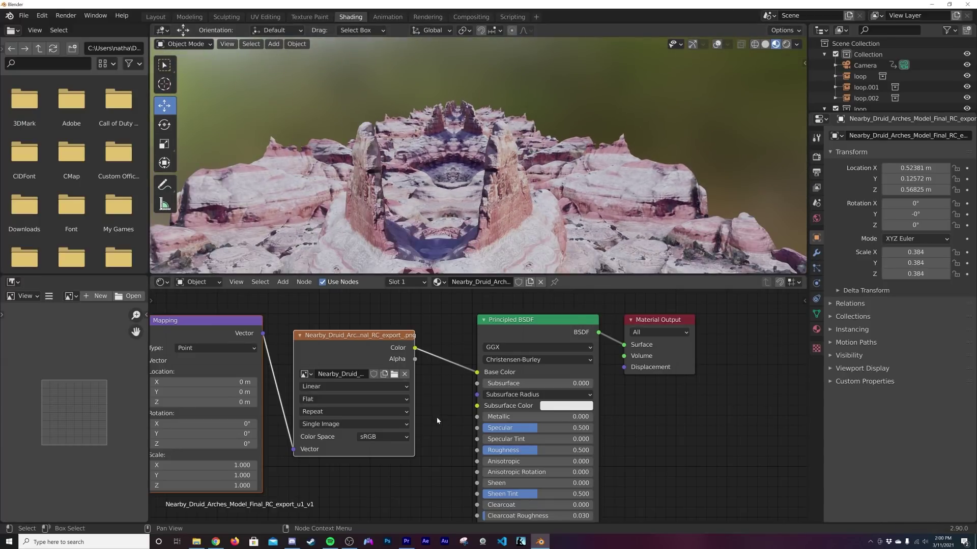
- Add a Bump node, feeding the image's Color into its Height and its Normal output into the Principled BSDF's Normal
scroll(458, 367, "down", 2)
key("shift+a")
left_click(462, 365)
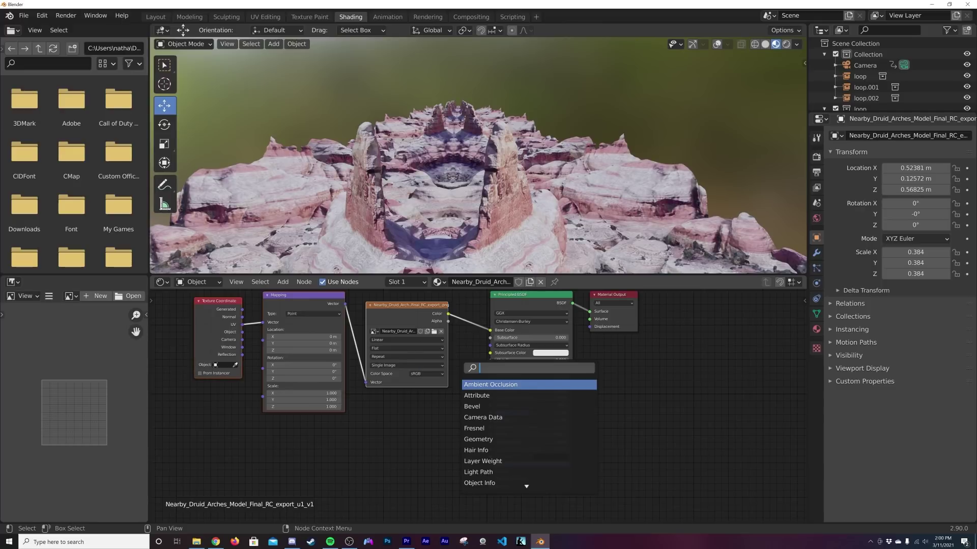
type("bum")
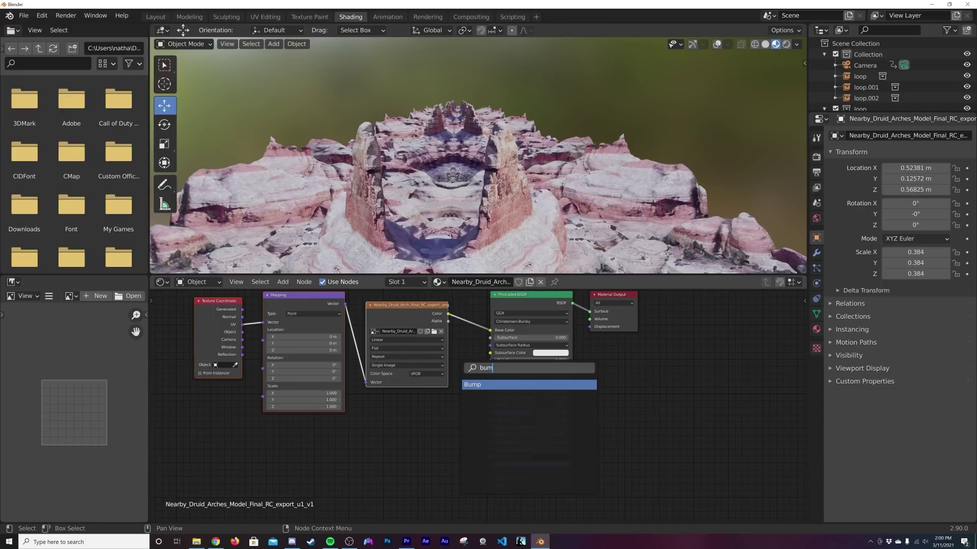
key("Return")
left_click(469, 460)
left_click_drag(467, 459, 491, 473)
mouse_move(449, 314)
left_mouse_down()
mouse_move(456, 367)
mouse_move(419, 491)
left_mouse_up()
scroll(509, 230, "up", 8)
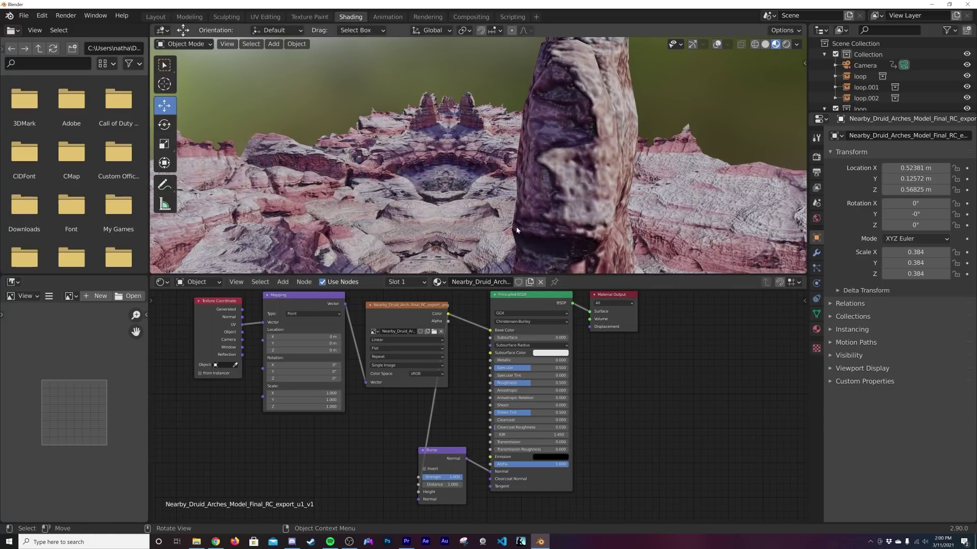
scroll(575, 153, "up", 2)
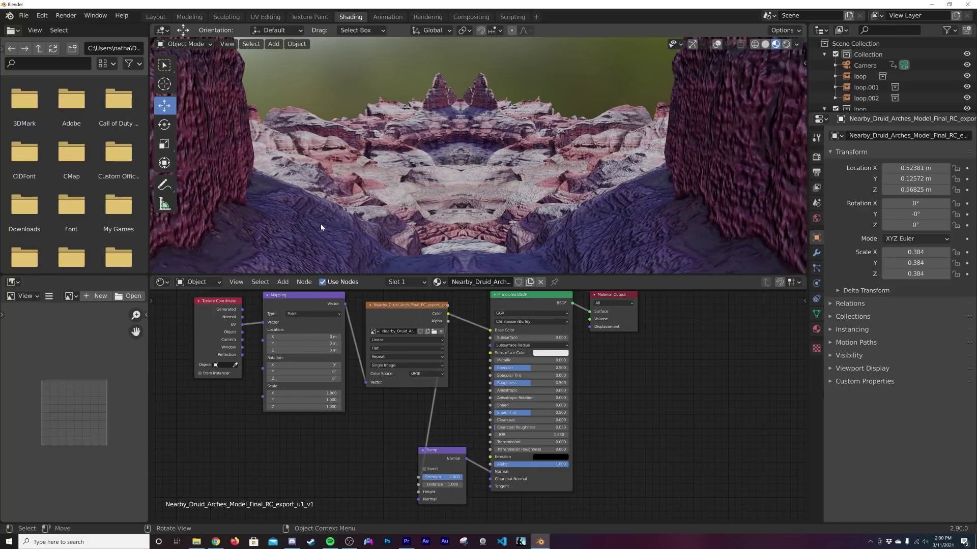
scroll(321, 226, "down", 3)
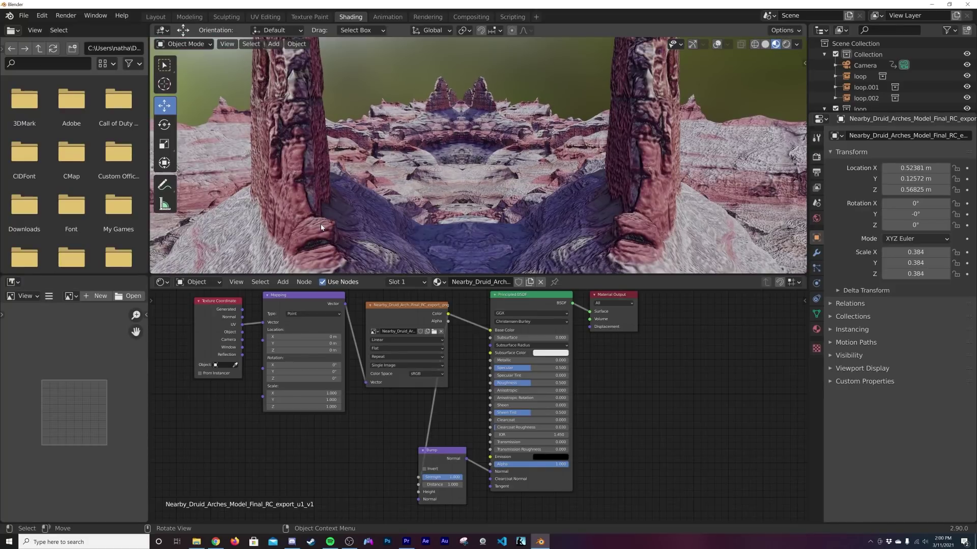
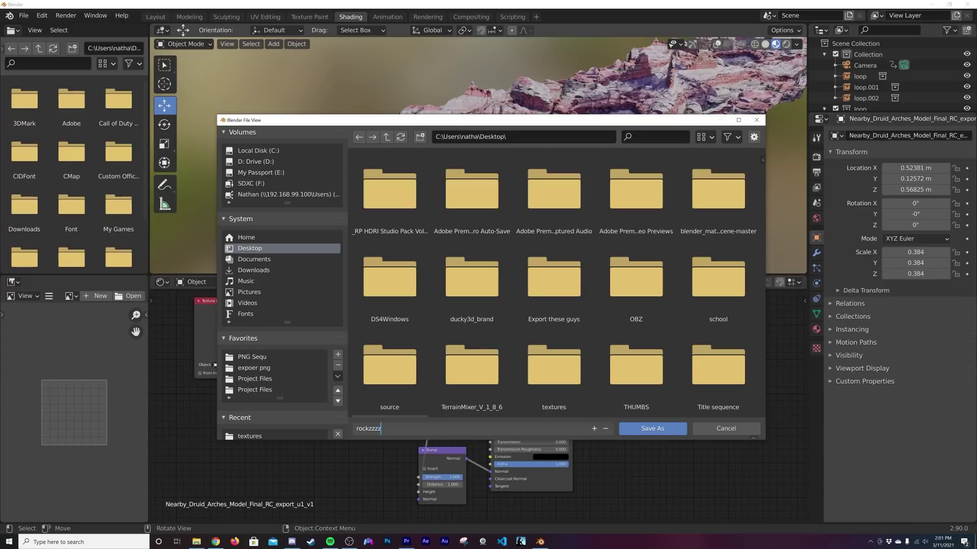
- Save the project to the Desktop as rockzzzz
key("Return")
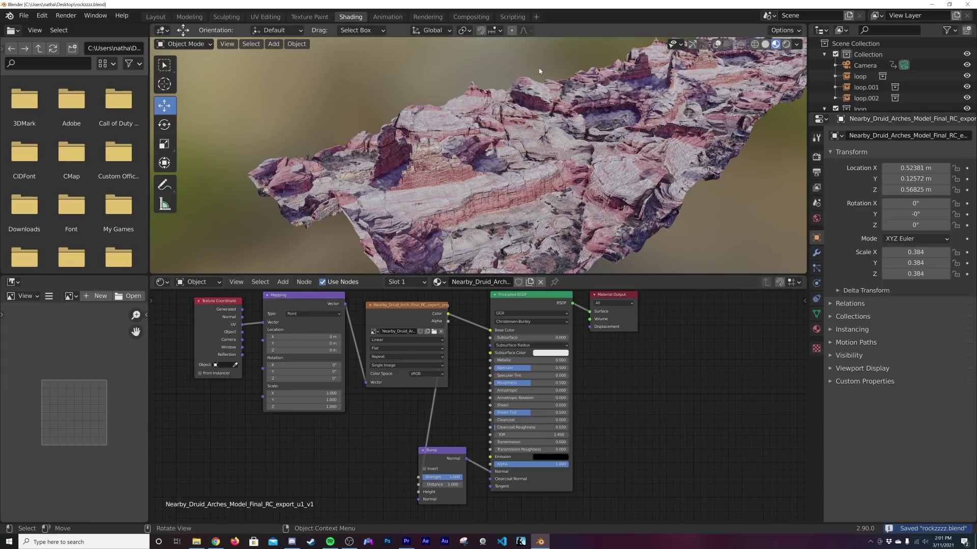
middle_click_drag(503, 162, 447, 227)
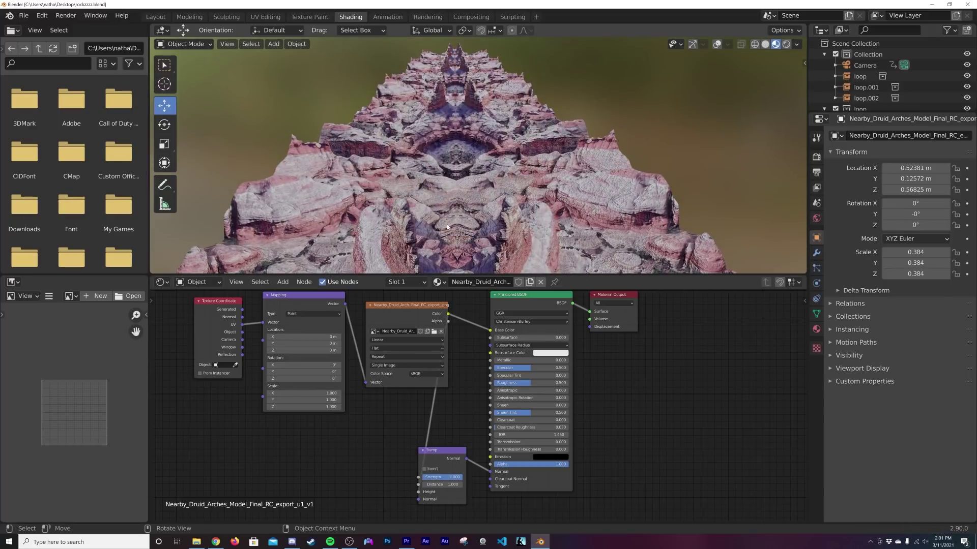
- Close the file browser and image editor areas so the 3D viewport and shader editor take over their space
left_click_drag(149, 272, 97, 245)
left_click_drag(150, 279, 113, 284)
middle_click_drag(468, 203, 485, 161)
scroll(407, 356, "down", 3)
middle_click_drag(407, 357, 298, 371)
middle_click_drag(379, 158, 433, 182)
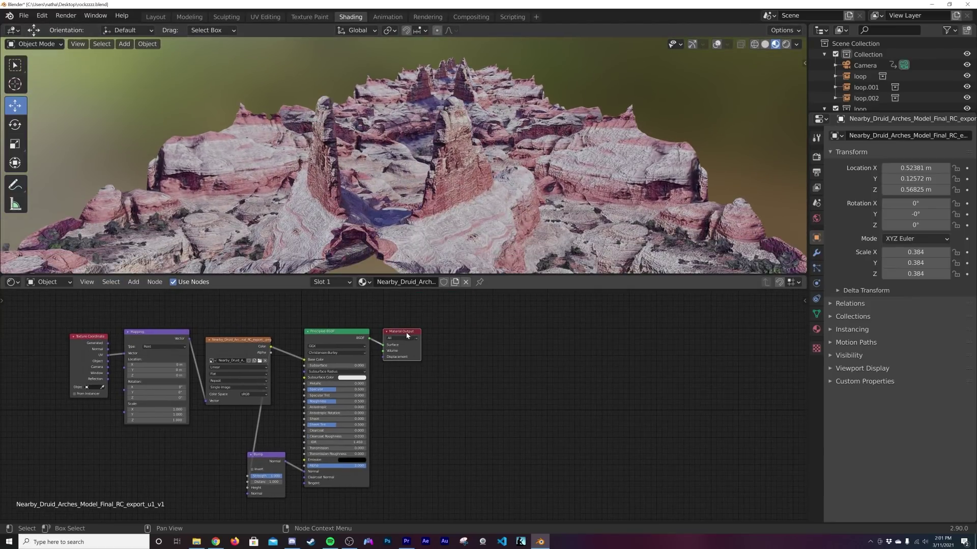
- Move the Material Output aside and insert a Mix Shader between the Principled BSDF and the output's Surface
left_click_drag(406, 333, 478, 328)
key("shift+a")
left_click(450, 316)
type("m")
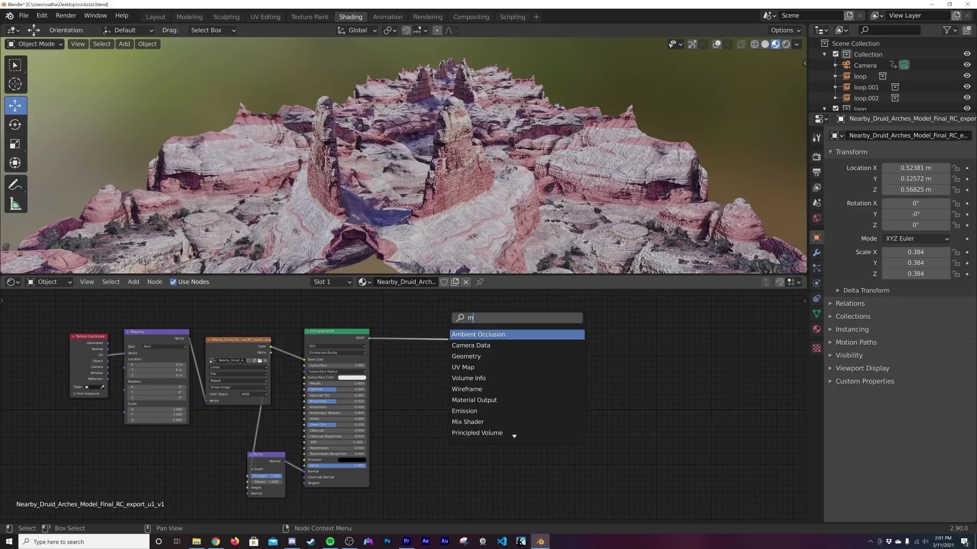
type("ix")
left_click(474, 334)
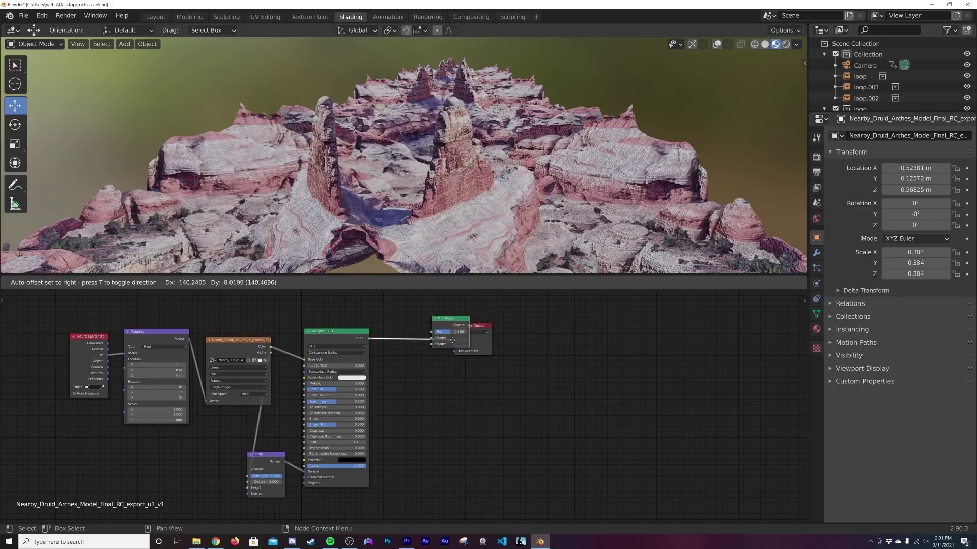
left_click(413, 328)
- Add an Emission shader below the Mix Shader, color it orange, and connect it to the Mix Shader's second Shader input
key("shift+a")
left_click(442, 307)
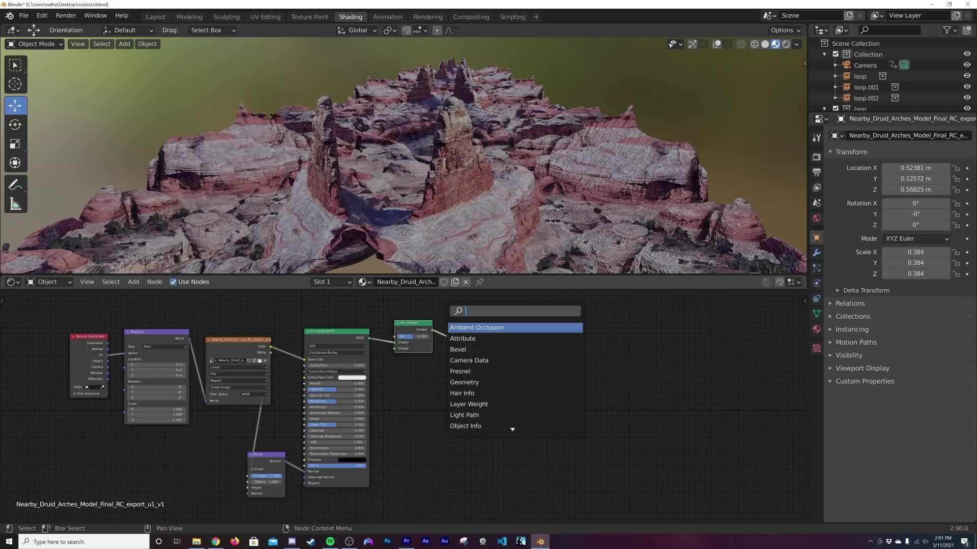
type("em")
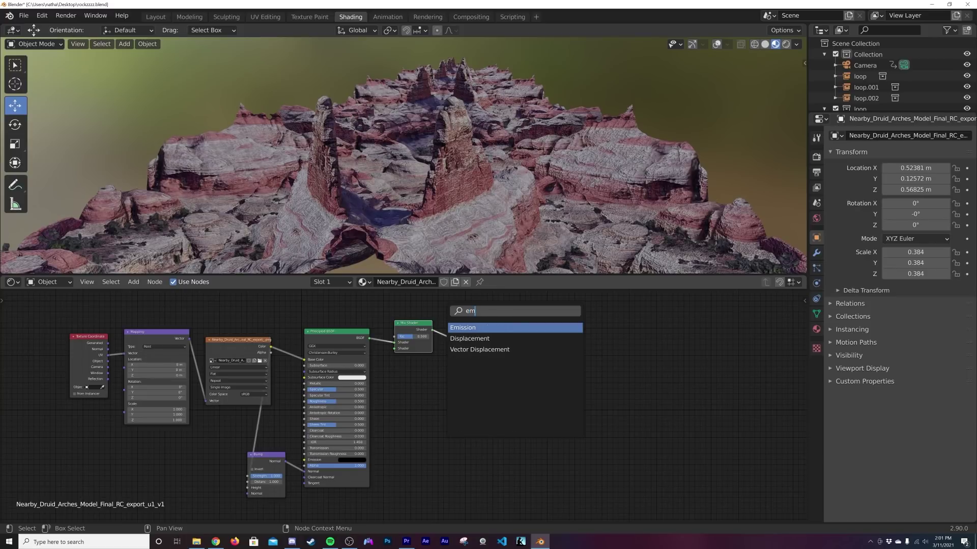
key("Return")
left_click(407, 395)
left_click(417, 403)
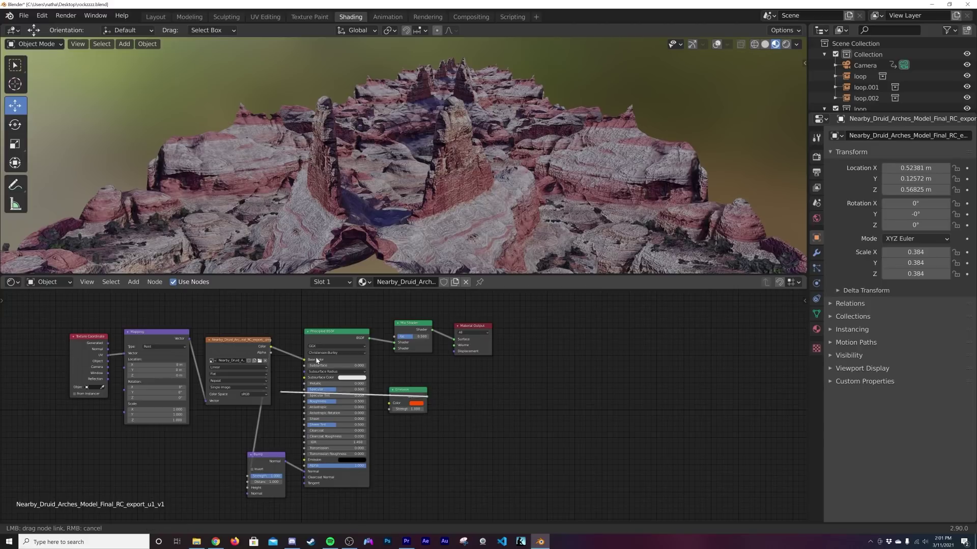
left_click_drag(397, 353, 395, 350)
- Move the Mix Shader above the Principled BSDF and add a ColorRamp node beside it
middle_click_drag(396, 349, 468, 435)
left_click_drag(468, 406, 407, 363)
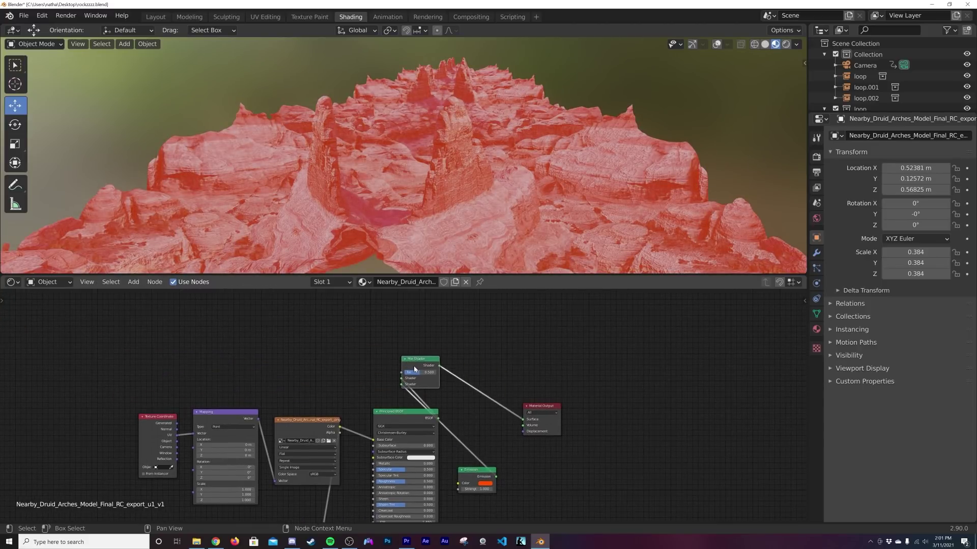
scroll(398, 389, "up", 6)
middle_click_drag(373, 377, 435, 420)
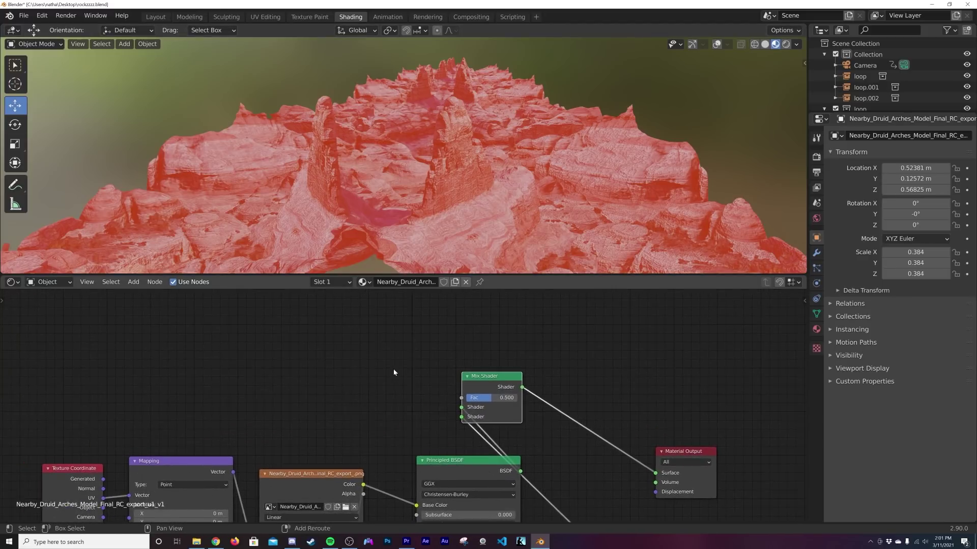
key("shift+a")
left_click(394, 371)
type("col")
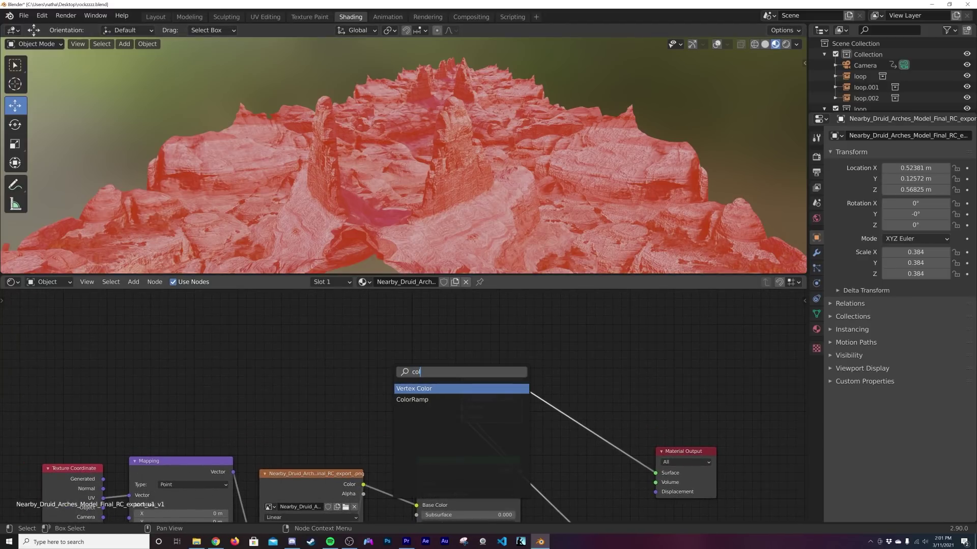
key("Down")
key("Return")
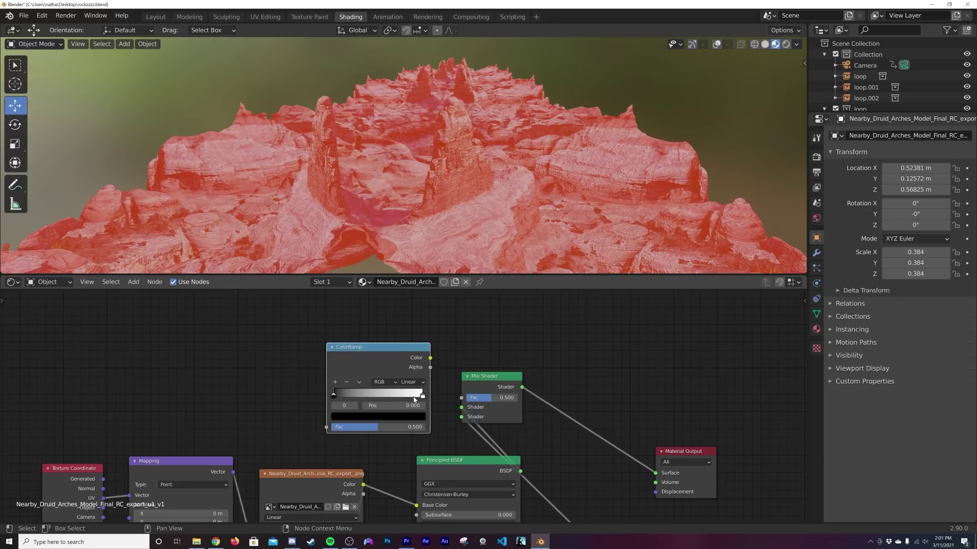
- Set the ColorRamp to Constant interpolation with the white stop at 0.503 and feed its Color into the Mix Shader's Fac
left_click(412, 382)
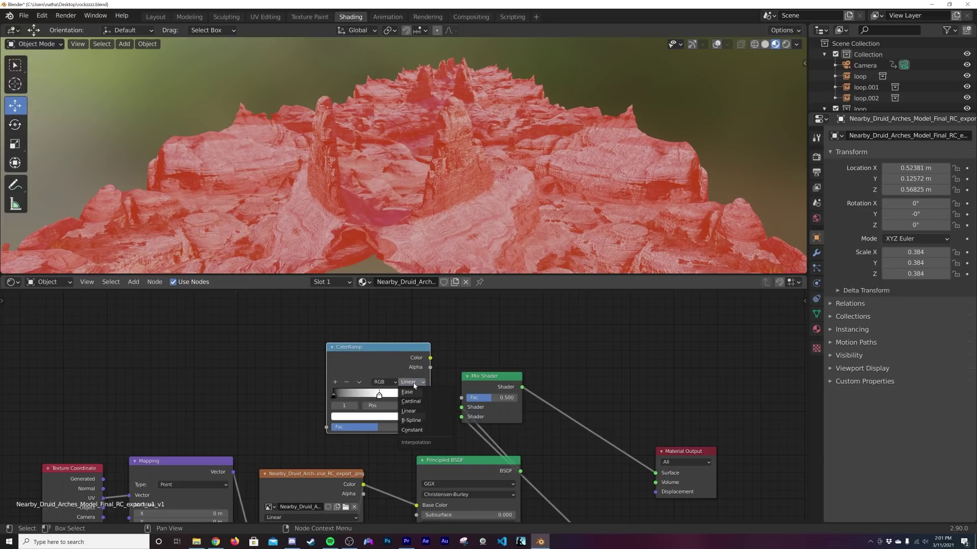
left_click(423, 429)
left_click_drag(379, 398, 374, 399)
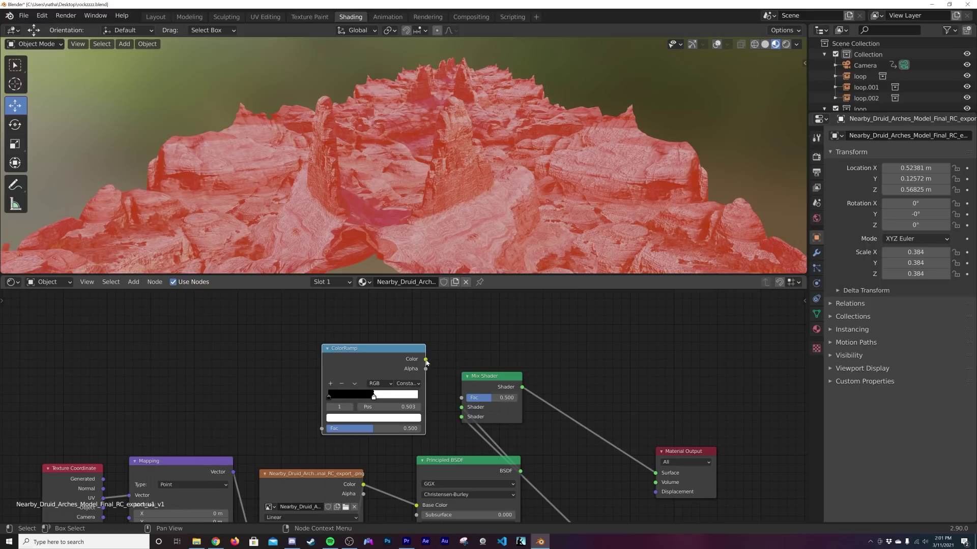
left_click_drag(426, 360, 463, 399)
- Add a Voronoi Texture node ahead of the ColorRamp
middle_click_drag(331, 366, 463, 365)
key("shift+a")
left_click(368, 347)
type("vor")
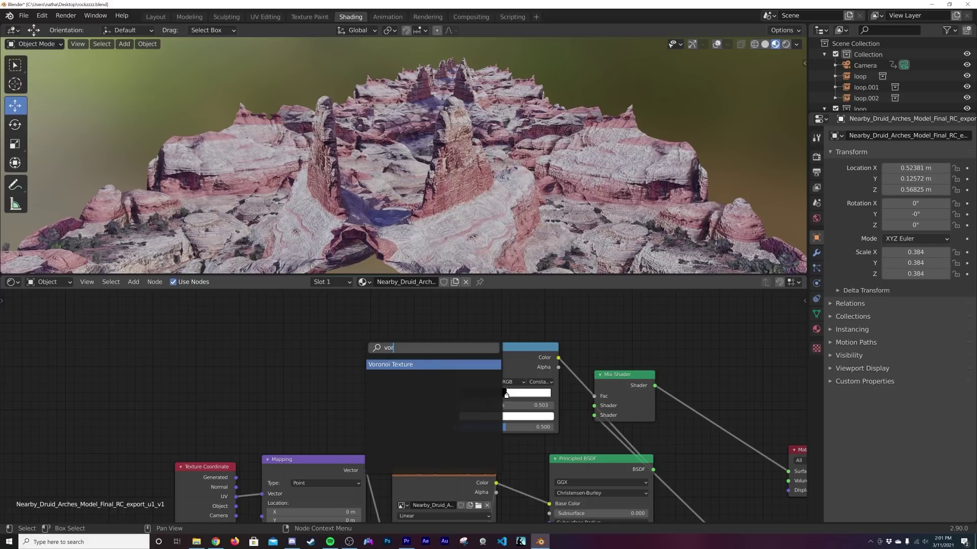
key("Return")
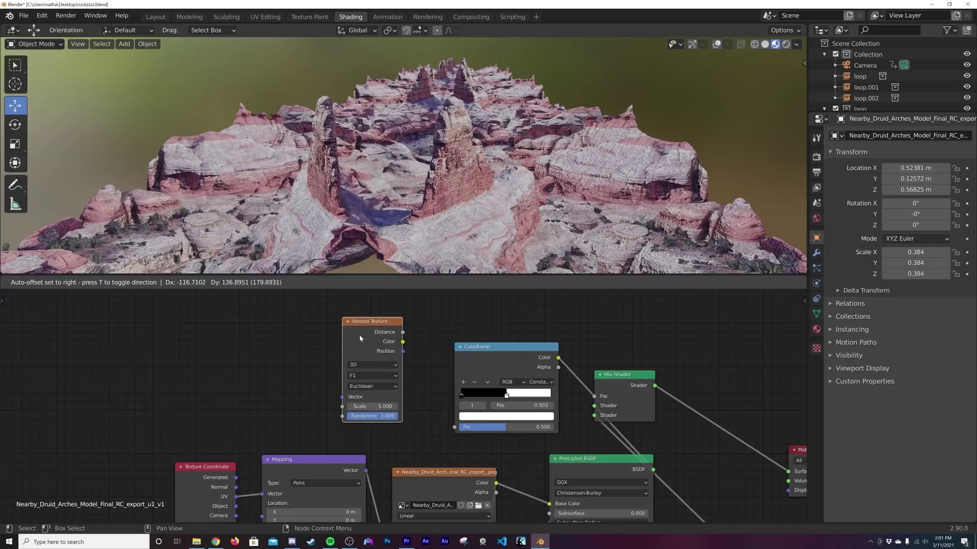
left_click(354, 336)
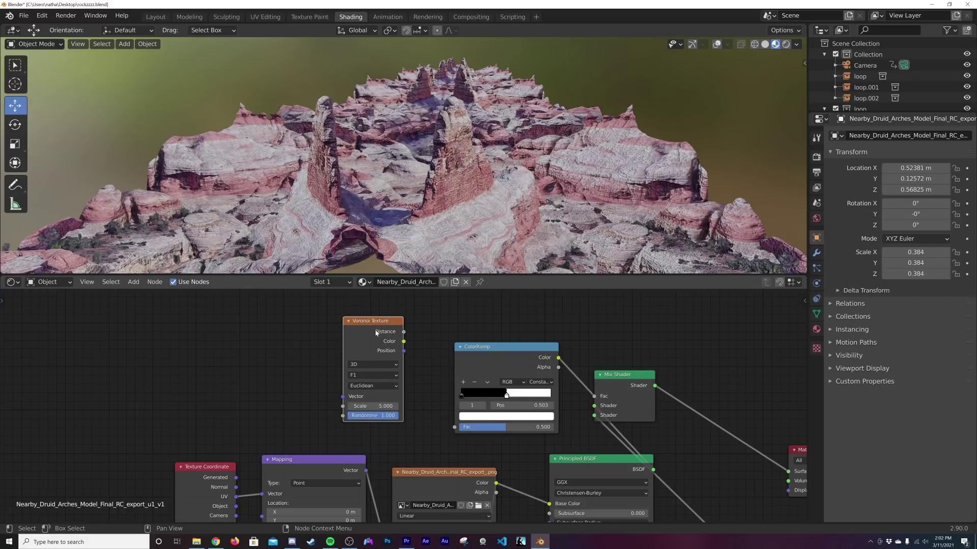
- Add Texture Coordinate and Mapping nodes to the Voronoi Texture, feeding the Mapping Vector from Object coordinates
key("ctrl+t")
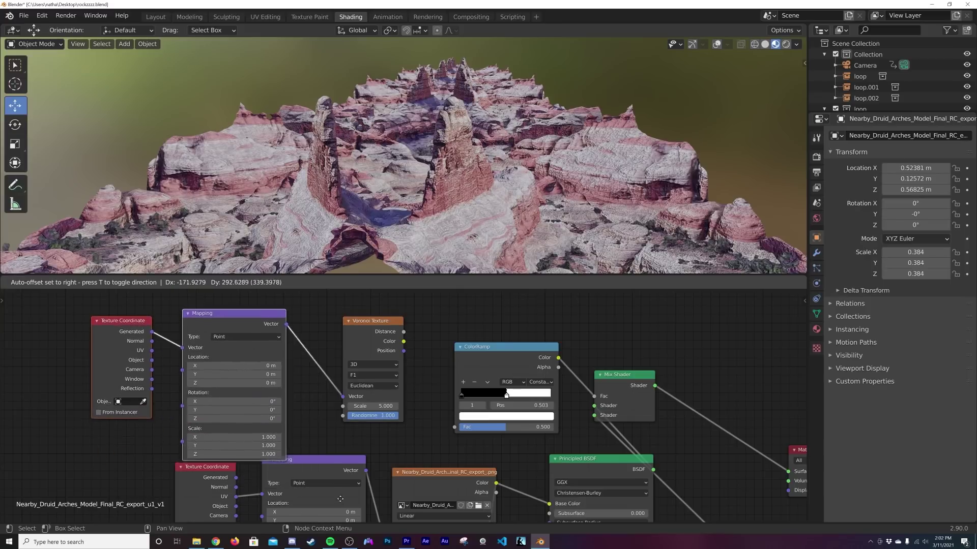
left_click(341, 465)
scroll(402, 361, "up", 1)
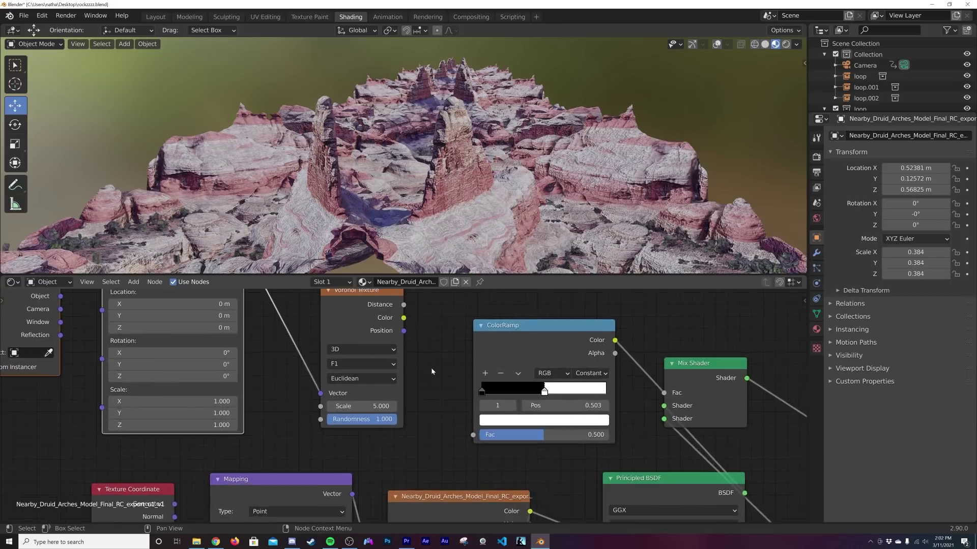
scroll(454, 373, "up", 2)
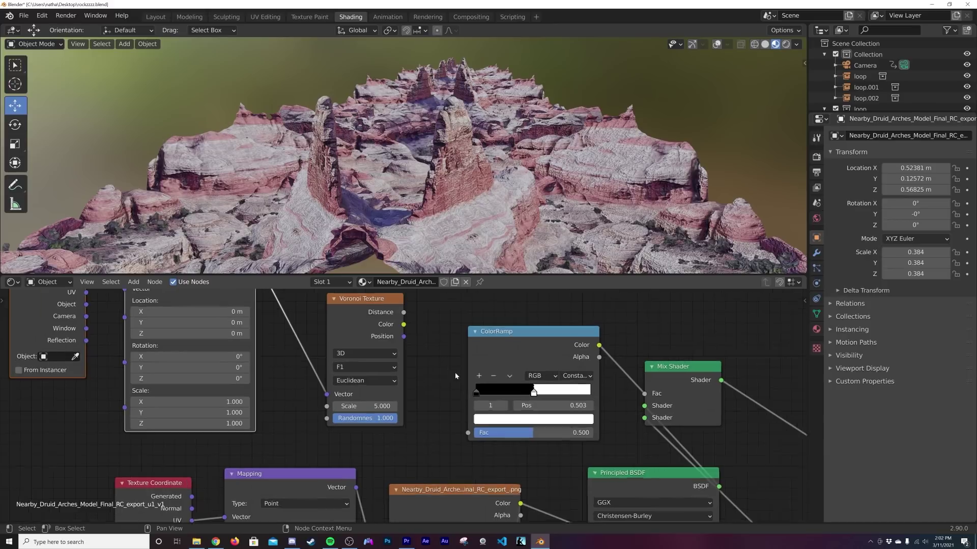
middle_click_drag(444, 359, 448, 412)
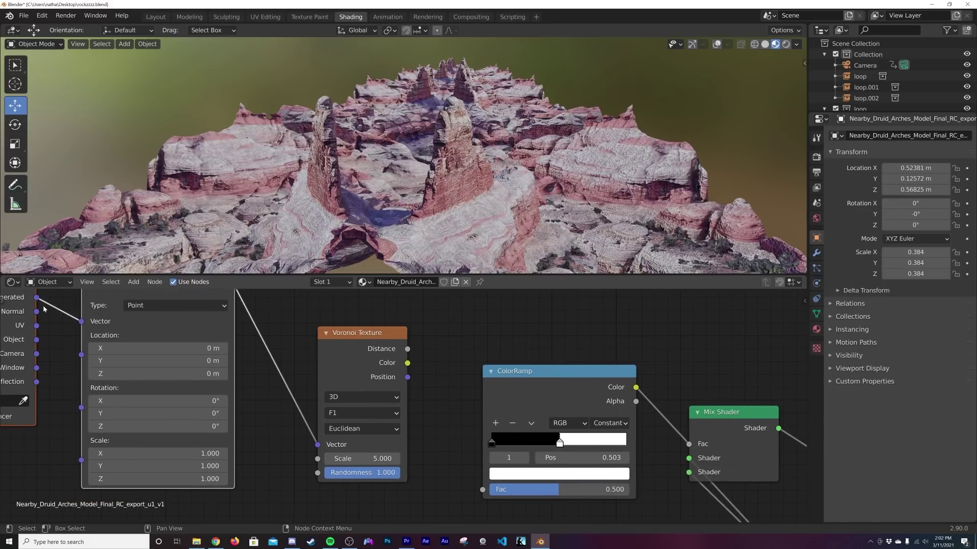
middle_click_drag(43, 309, 89, 326)
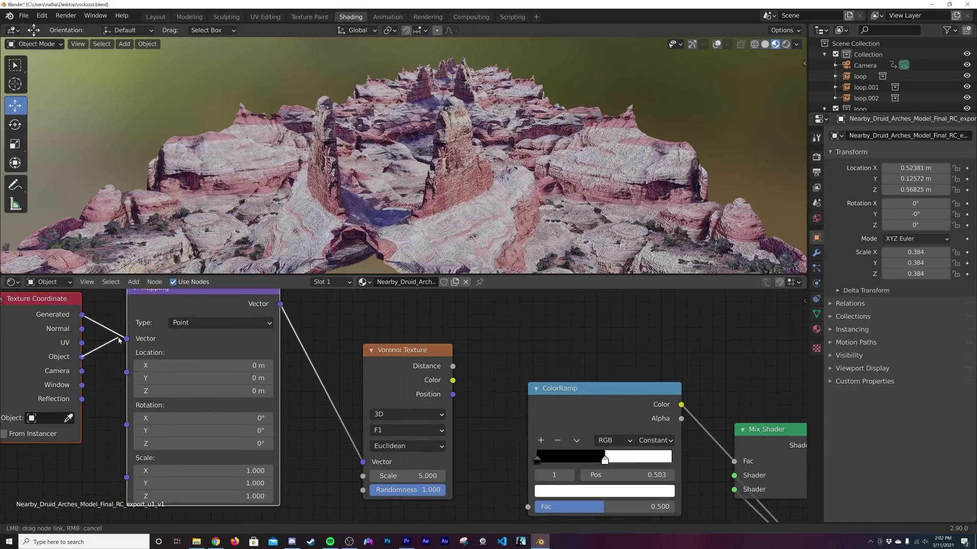
left_click_drag(121, 341, 126, 339)
- Connect the Voronoi Distance to the ColorRamp's Fac and set the Voronoi feature output to Distance To Edge
middle_click_drag(446, 377, 350, 368)
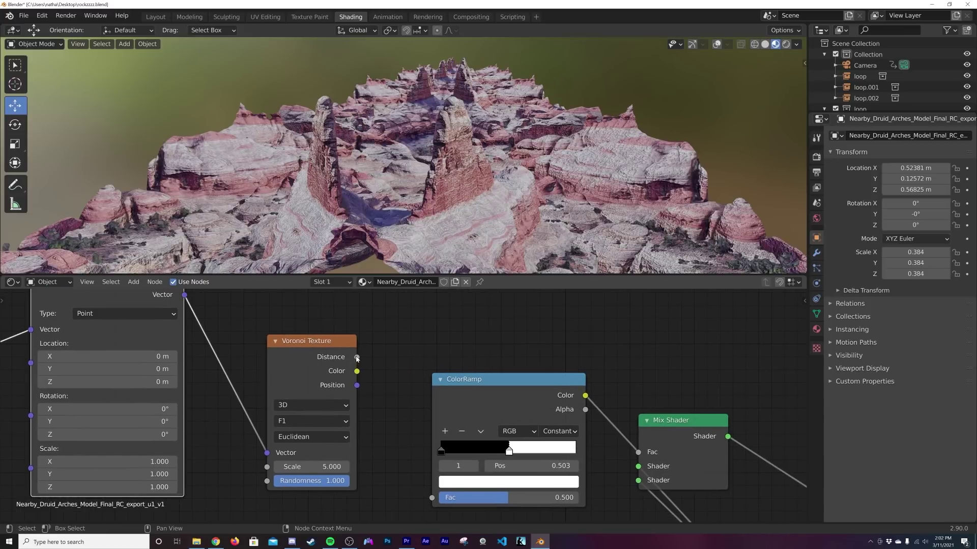
left_click_drag(357, 357, 389, 326)
left_click_drag(438, 500, 432, 498)
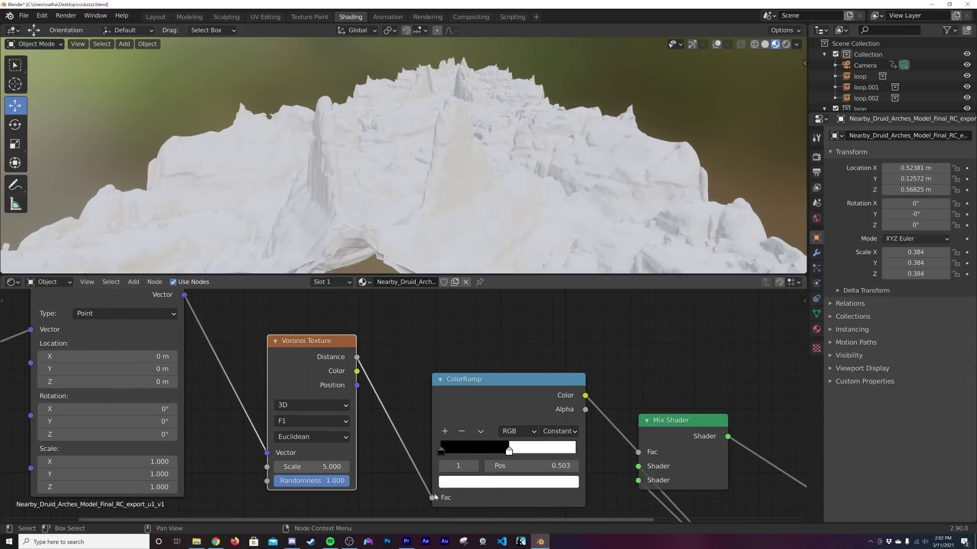
left_click(306, 422)
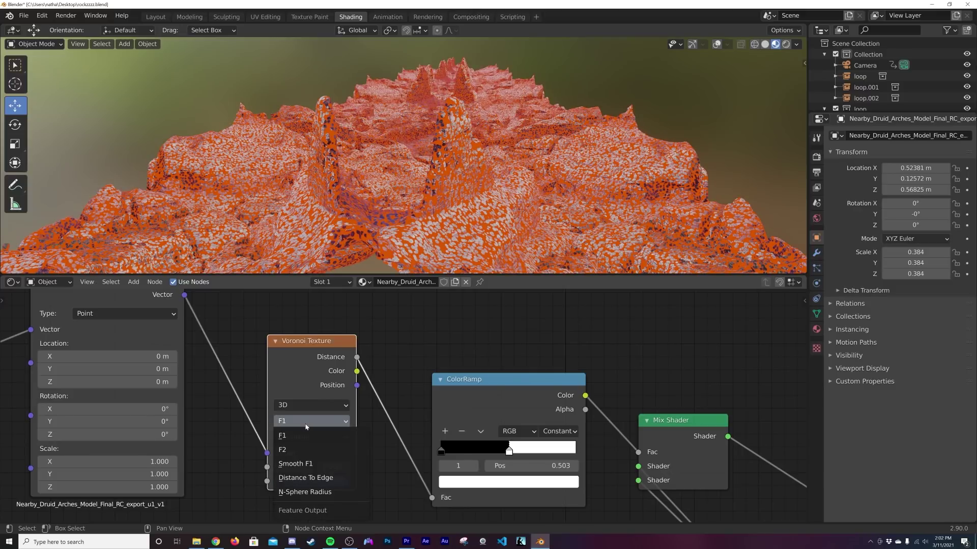
left_click(319, 478)
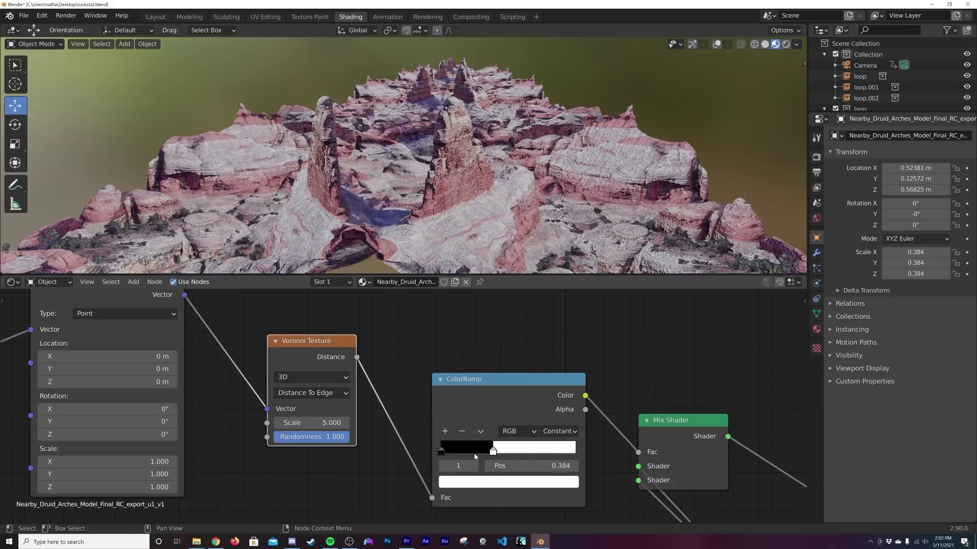
- Move the ColorRamp's white stop to position 0.166 and inspect the pattern on the rock up close
left_click_drag(475, 456, 446, 456)
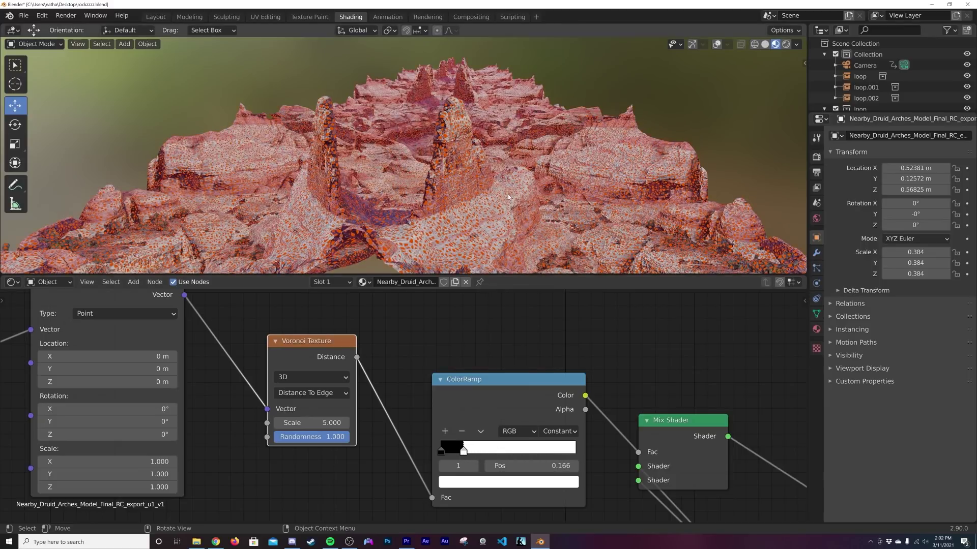
scroll(508, 197, "up", 4)
middle_click_drag(489, 195, 442, 197, "shift")
scroll(442, 197, "down", 2)
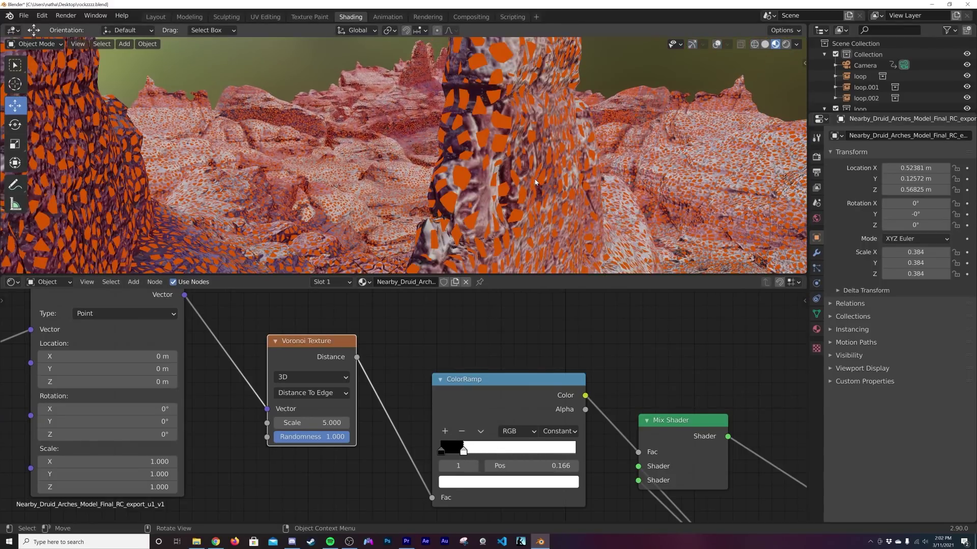
- Flip the ColorRamp and move its black stop to position 0.040
left_click(481, 431)
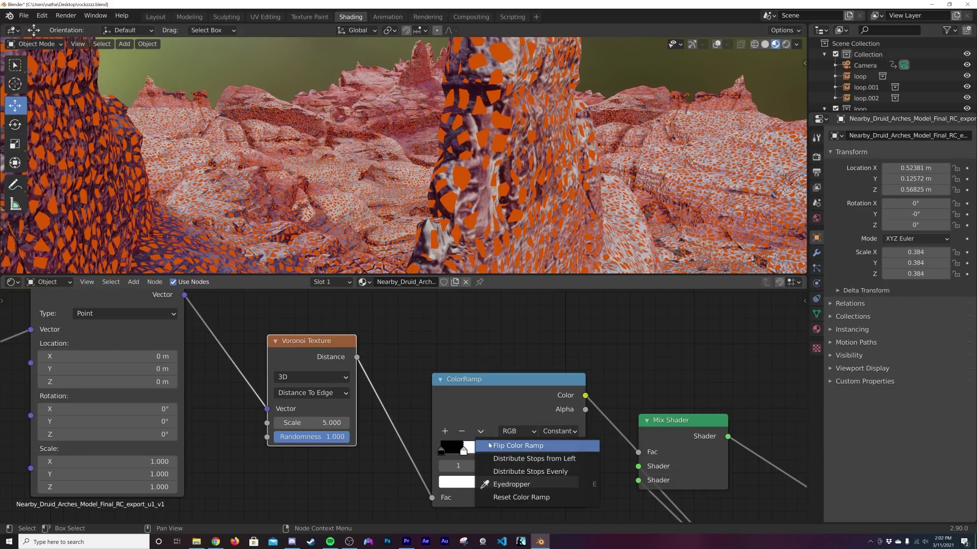
left_click(497, 448)
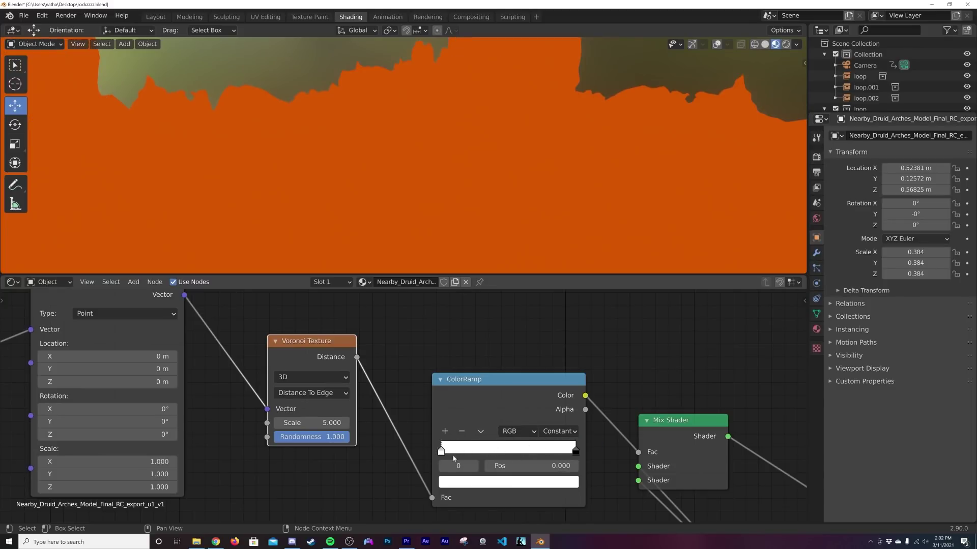
left_click_drag(576, 452, 443, 449)
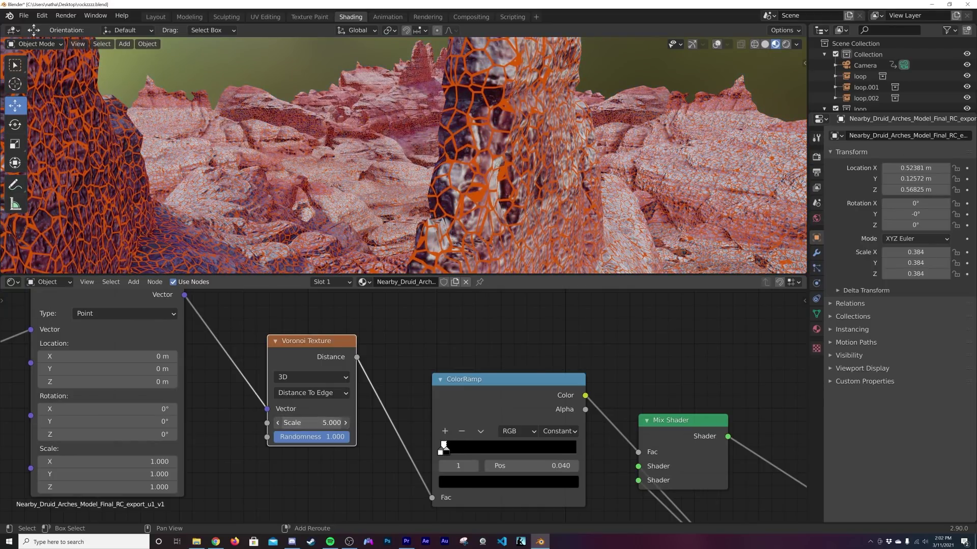
- Set the Voronoi Texture's Scale to 0.100 and check the crack pattern across the terrain
key("Return")
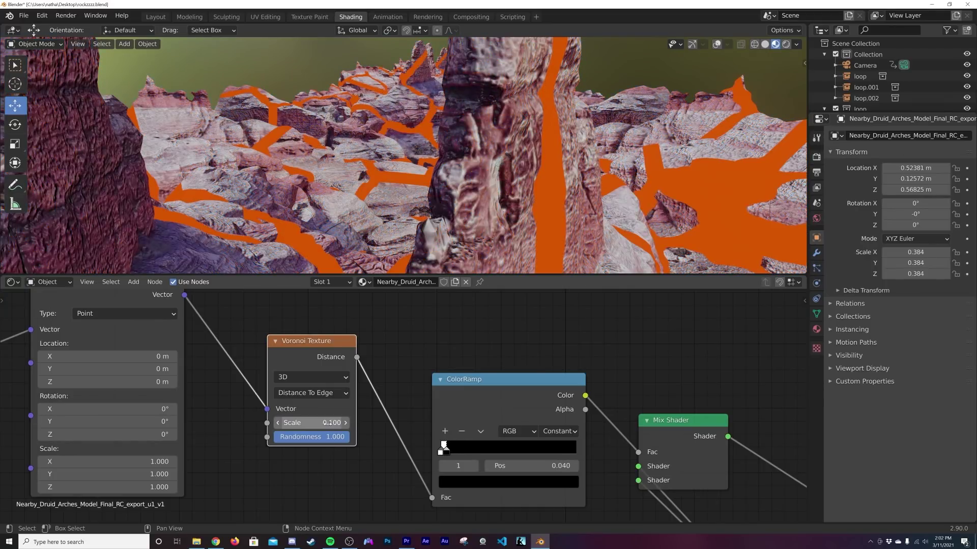
scroll(389, 247, "down", 5)
middle_click_drag(388, 248, 460, 184)
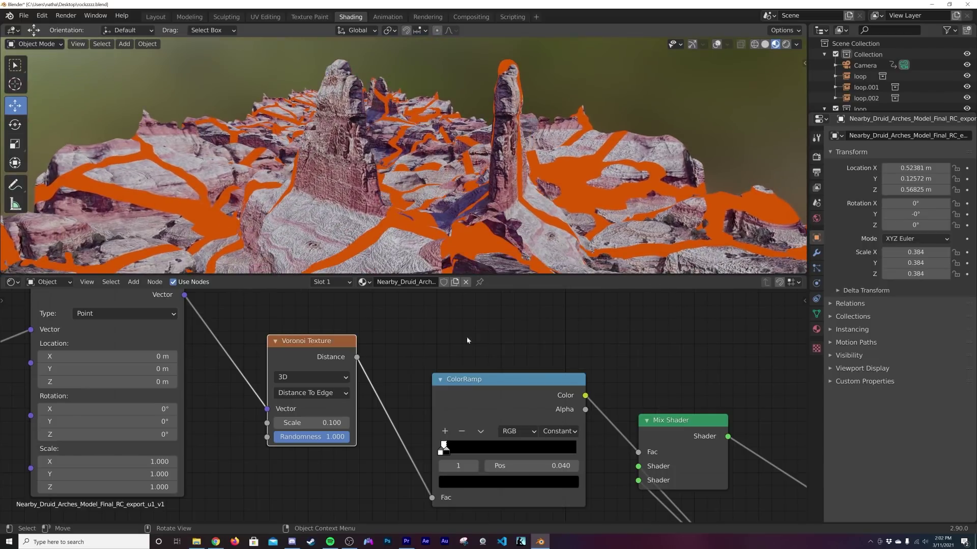
- Thin the glowing cracks by lowering the ColorRamp's black stop position to 0.000340
left_click_drag(532, 466, 531, 466)
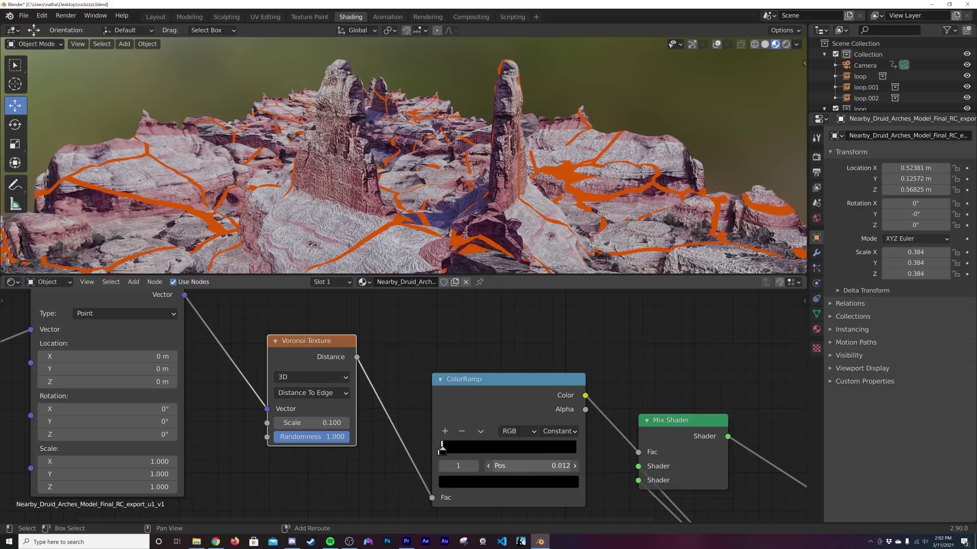
left_click_drag(442, 445, 441, 444)
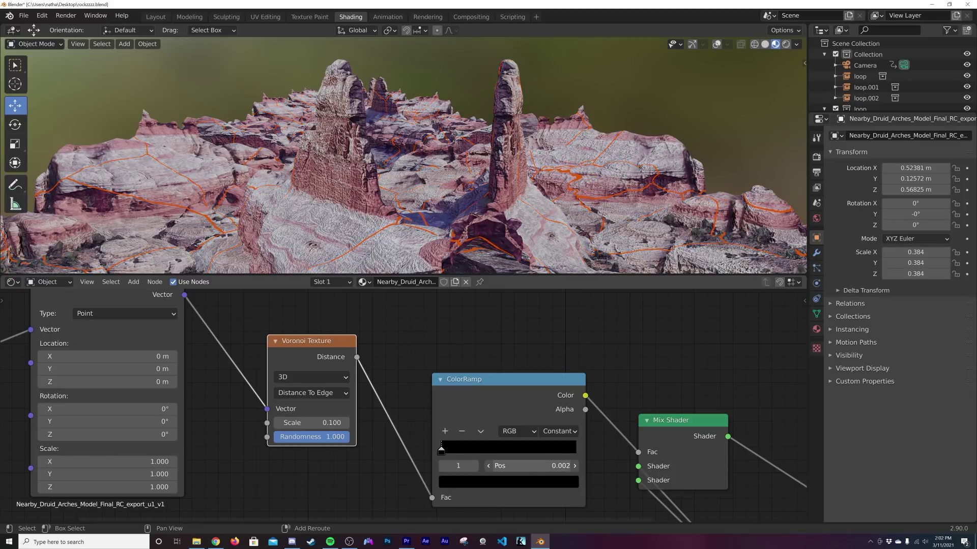
left_click_drag(531, 466, 529, 466, "shift")
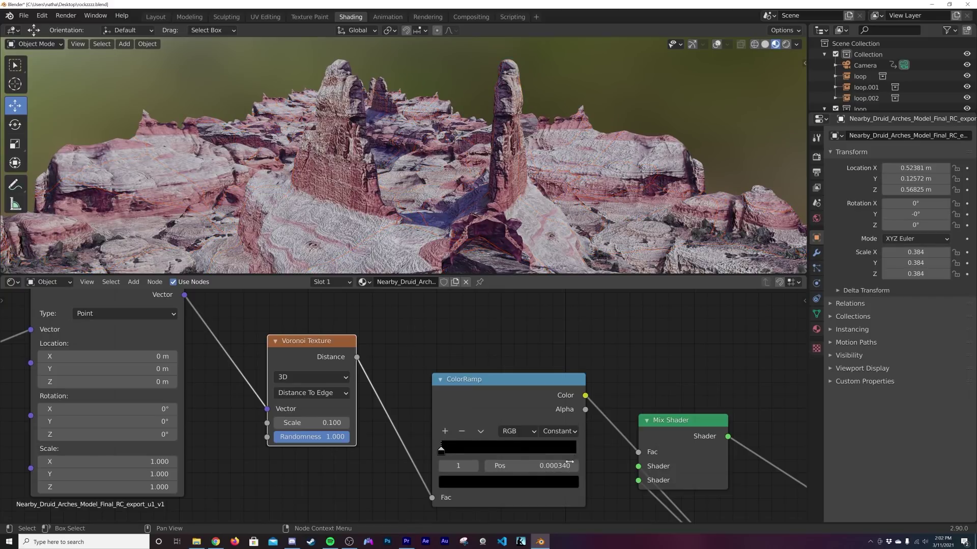
middle_click_drag(481, 166, 469, 147)
middle_click_drag(635, 432, 534, 323)
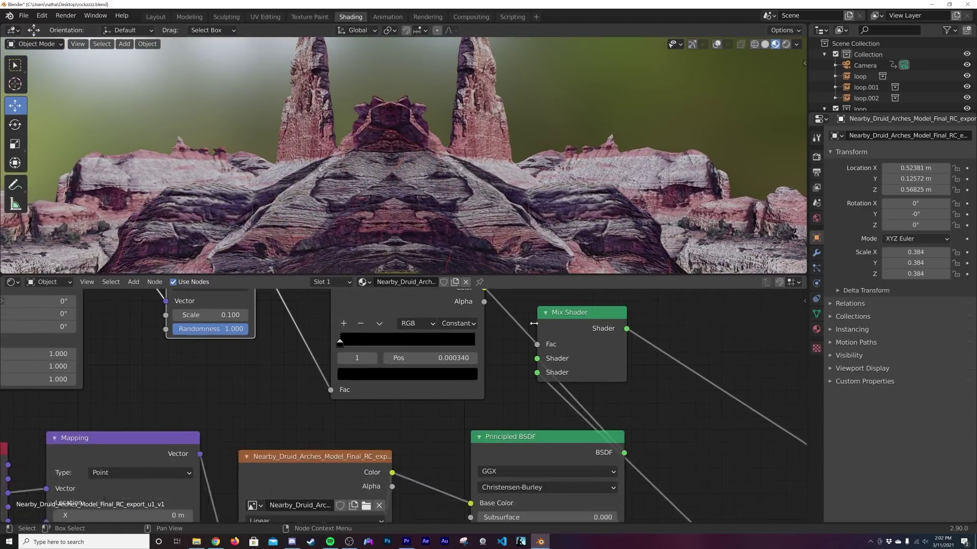
- Set the Emission node's Strength to 50 so the orange cracks glow more intensely
scroll(534, 324, "down", 5)
middle_click_drag(608, 471, 570, 351)
scroll(582, 371, "up", 5)
middle_click_drag(663, 445, 623, 431)
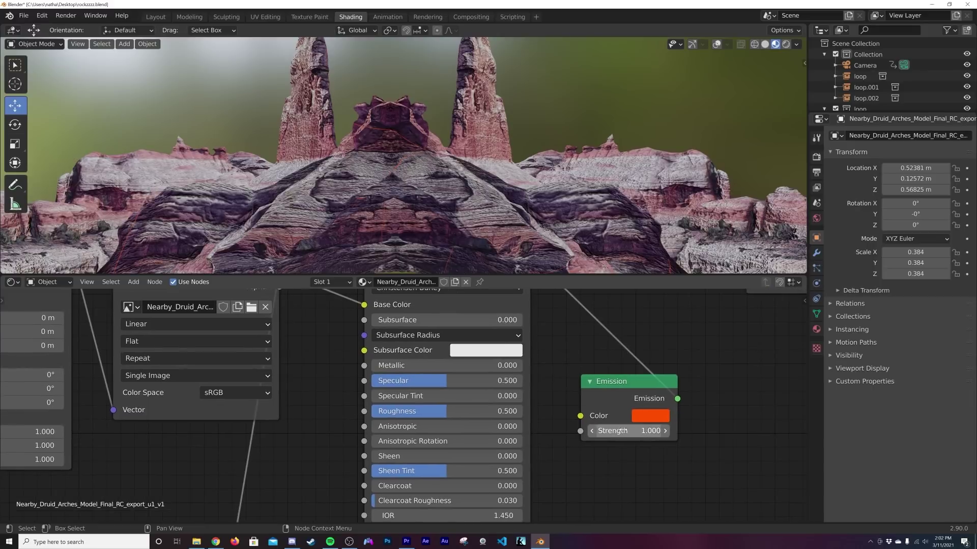
left_click(623, 431)
type("50")
key("Return")
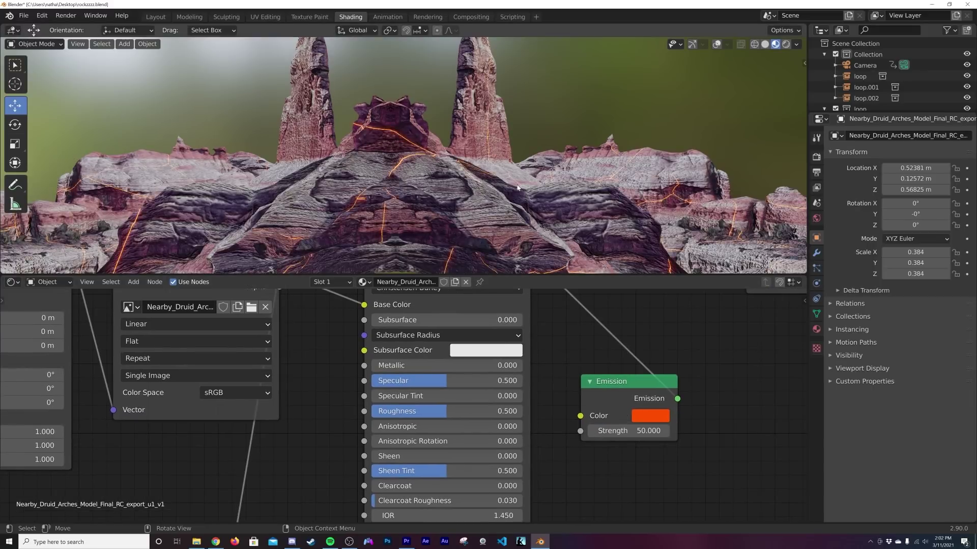
- Examine the glowing cracks across the terrain and up close on the rock surface
middle_click_drag(508, 183, 465, 125)
scroll(432, 227, "up", 4)
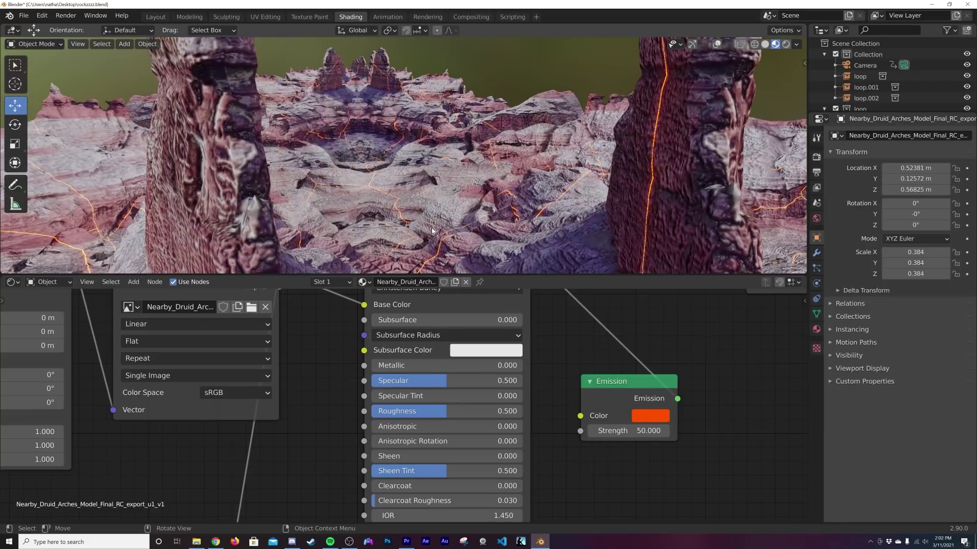
middle_click_drag(431, 227, 391, 186, "shift")
scroll(460, 181, "up", 3)
scroll(512, 144, "down", 6)
scroll(387, 178, "up", 4)
scroll(390, 185, "up", 4)
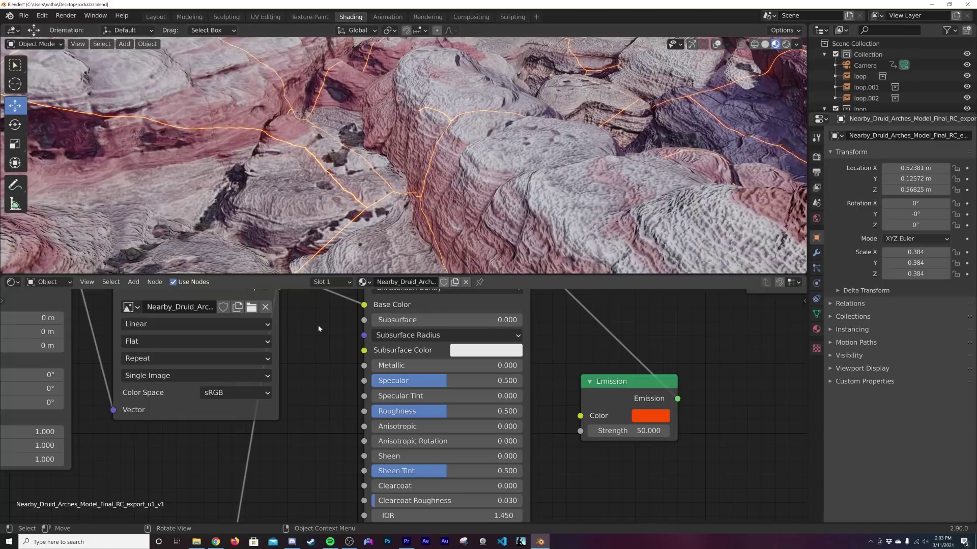
- Move the Texture Coordinate node of the Voronoi branch away from its Mapping node to make room between them
scroll(262, 352, "down", 1)
middle_click_drag(262, 356, 518, 377)
scroll(447, 392, "down", 3)
middle_click_drag(432, 385, 364, 365)
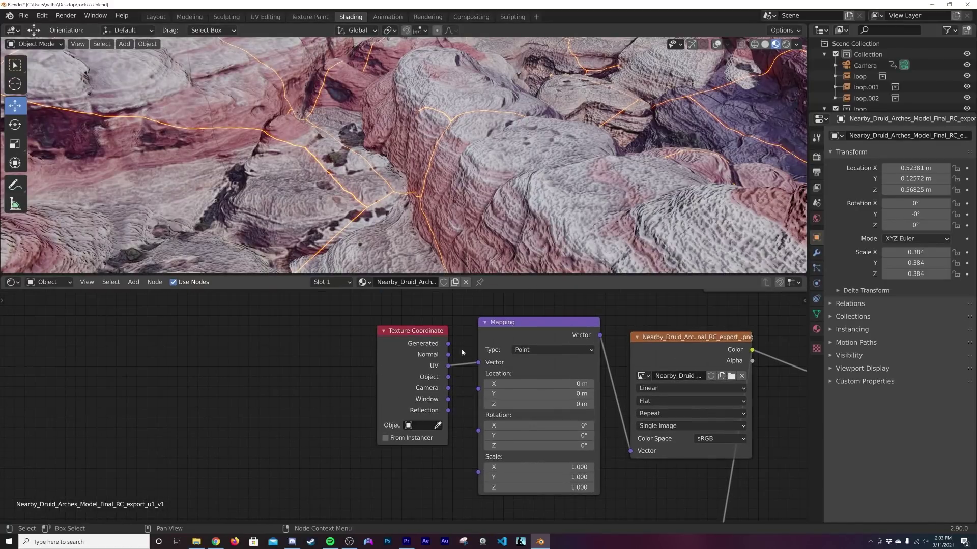
scroll(462, 352, "down", 5)
middle_click_drag(500, 358, 459, 409)
scroll(340, 456, "up", 4)
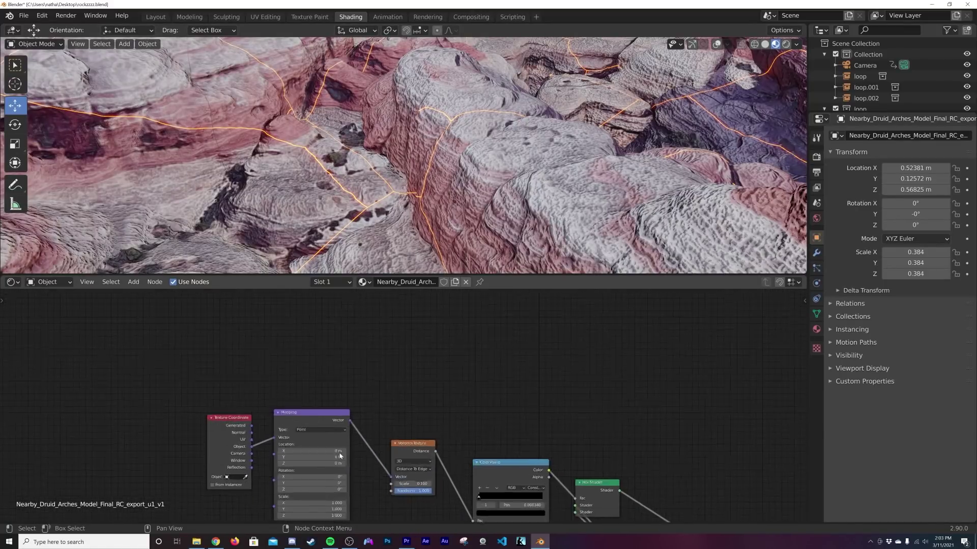
scroll(340, 456, "up", 4)
middle_click_drag(384, 434, 554, 351)
left_click_drag(311, 351, 189, 353)
- Insert a Noise Texture node into the link between the Voronoi branch's Texture Coordinate and Mapping nodes
middle_click_drag(318, 382, 381, 406)
key("shift+a")
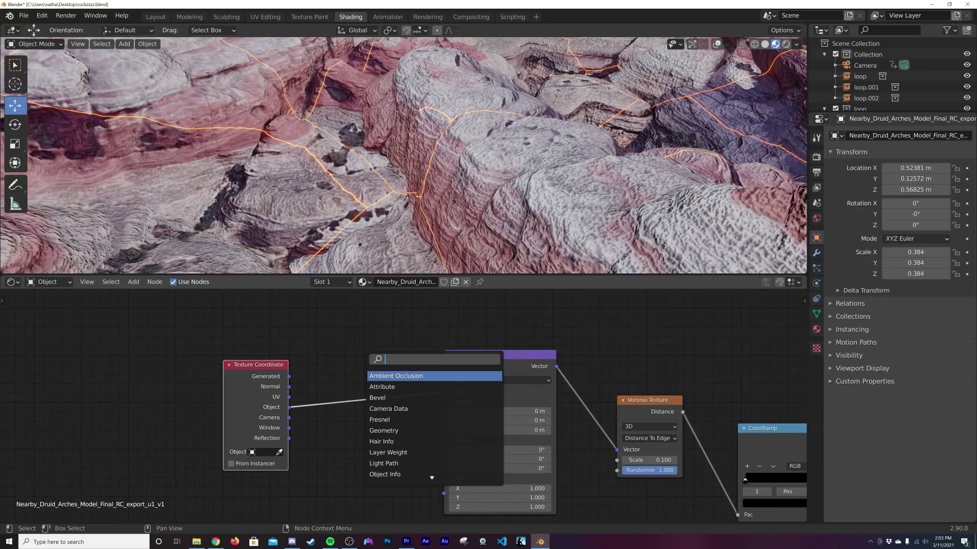
type("noi")
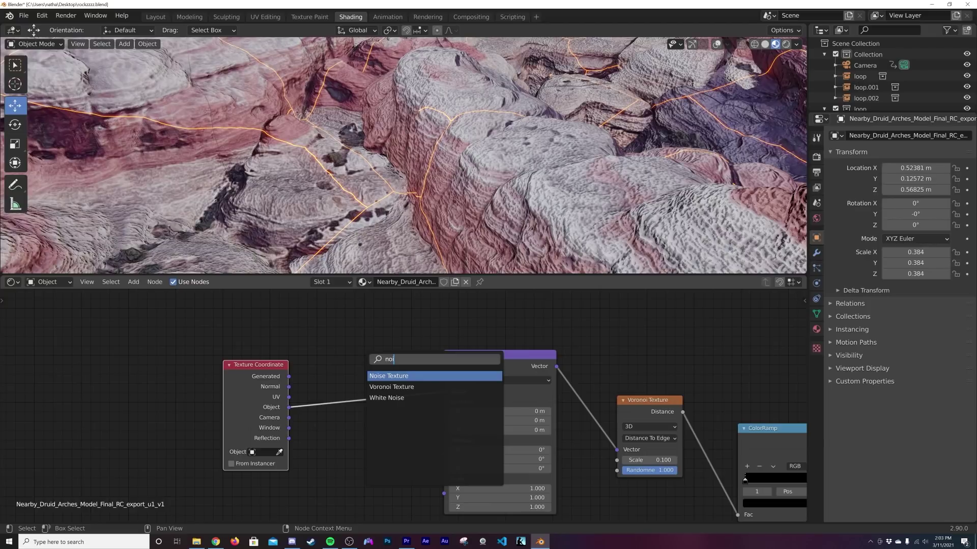
key("Return")
left_click(380, 332)
- Insert a MixRGB node between the Noise Texture and Mapping nodes, and link the Texture Coordinate's Object output to its Color2
key("shift+a")
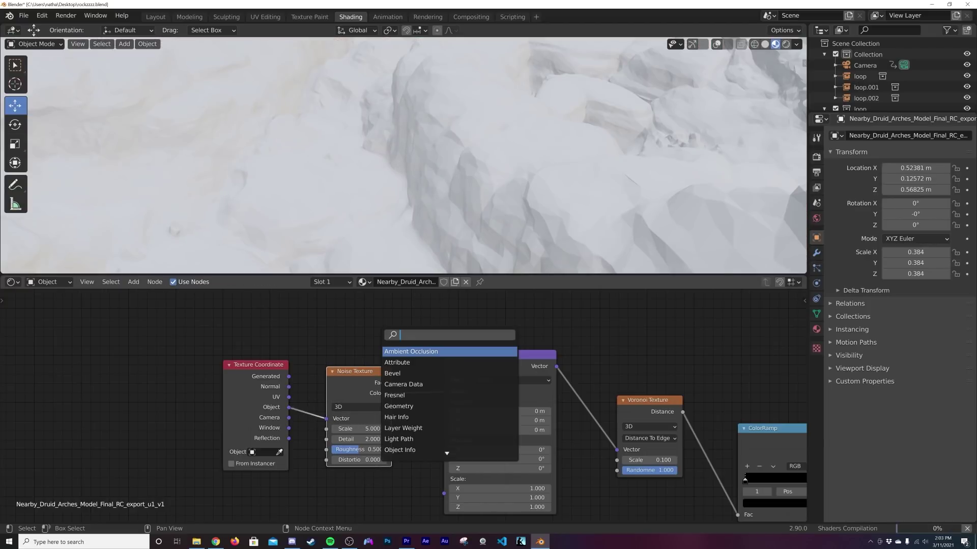
type("mix")
key("Down")
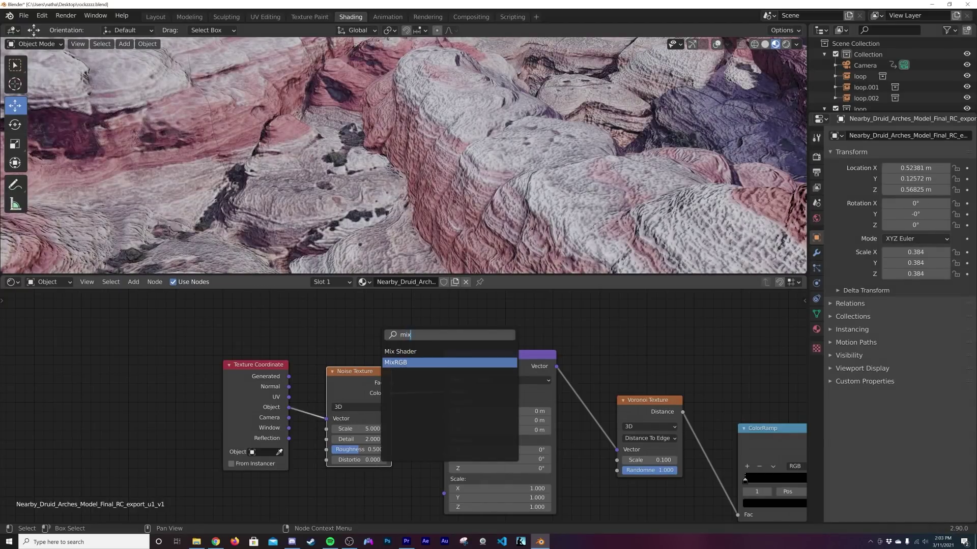
key("Return")
left_click(422, 392)
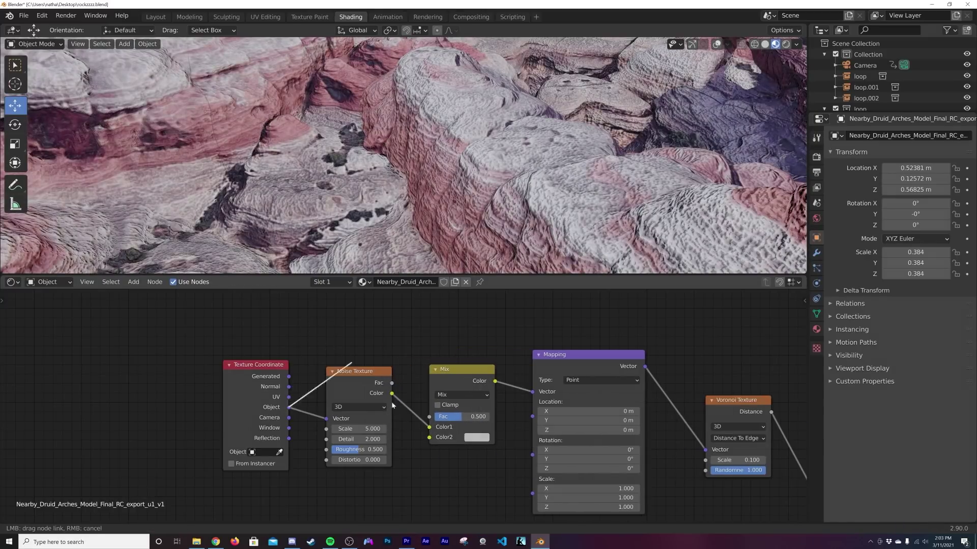
left_click_drag(434, 440, 430, 438)
- Set the Noise Texture's Detail to 16 and raise the Mix node's Fac to 1.000, checking the cracks on the rock
scroll(461, 241, "down", 2)
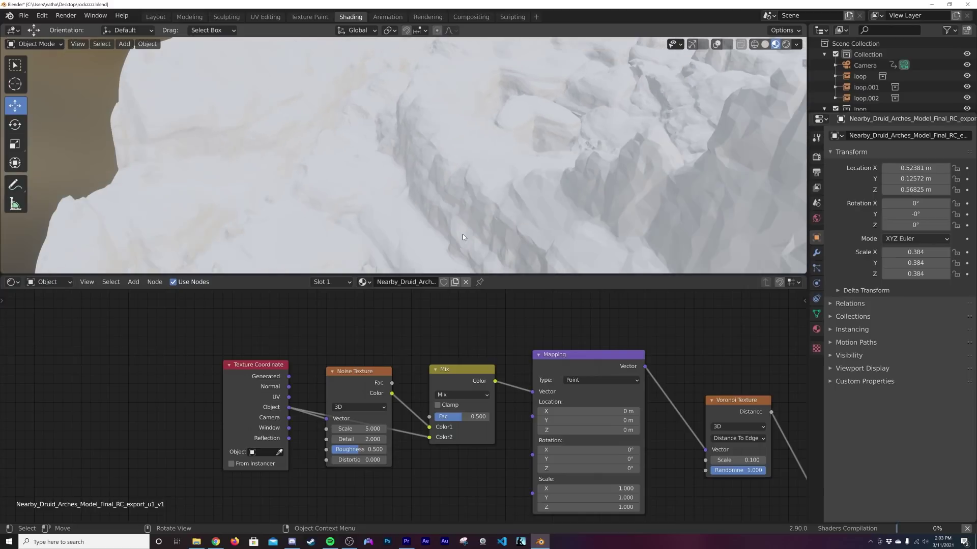
scroll(594, 207, "up", 4)
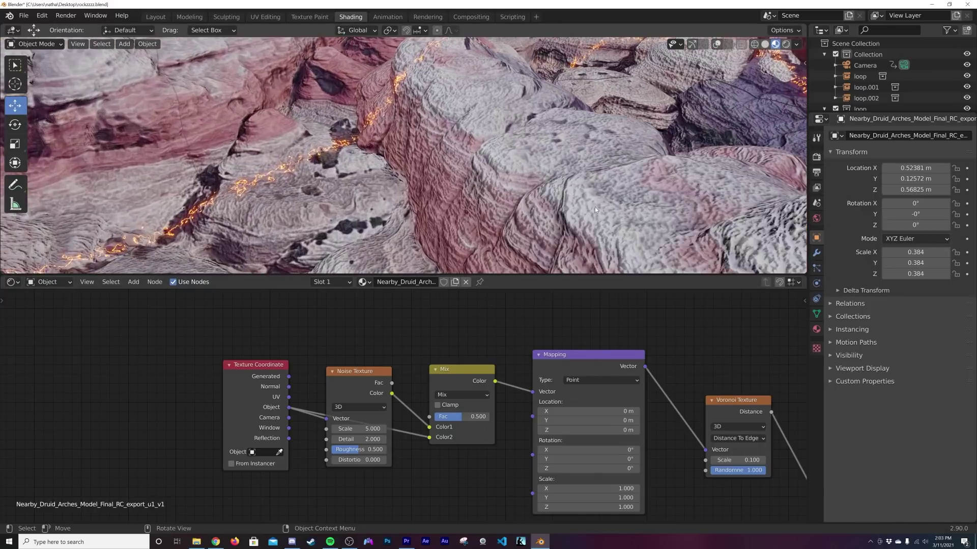
middle_click_drag(594, 207, 356, 188, "shift")
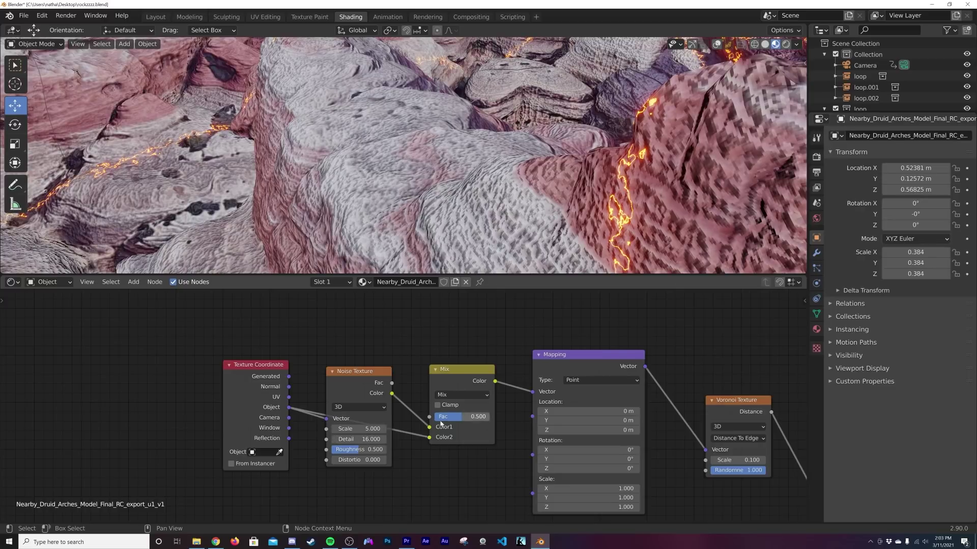
left_click_drag(441, 424, 471, 424)
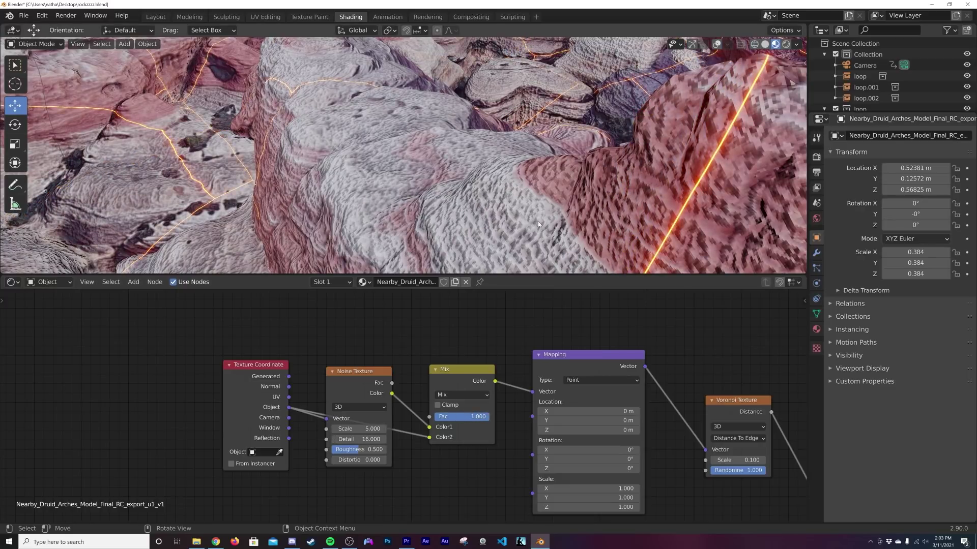
scroll(538, 224, "down", 3)
- Rearrange the Noise Texture and Texture Coordinate nodes, then set the Mix Fac to 0.656 and the Noise Scale to 2.040
left_click_drag(335, 375, 348, 311)
middle_click_drag(516, 270, 539, 197)
left_click_drag(243, 370, 241, 387)
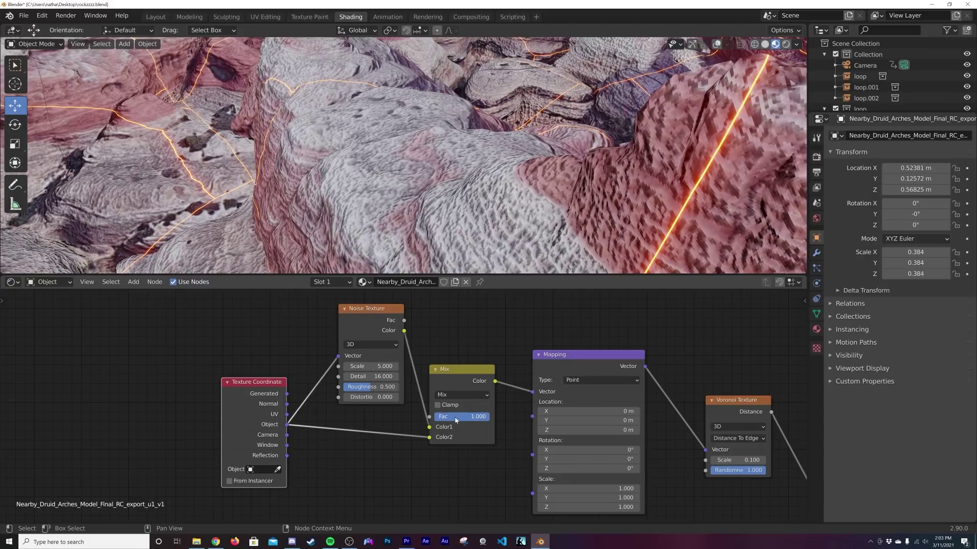
left_click_drag(481, 417, 470, 417)
left_click_drag(382, 366, 358, 366)
- Switch the viewport to rendered shading and check the render engine options in the scene's render settings
mouse_move(490, 140)
middle_mouse_down()
mouse_move(514, 195)
mouse_move(511, 125)
mouse_move(495, 142)
mouse_move(554, 138)
middle_mouse_up()
key("z")
left_click(525, 102)
left_click(815, 160)
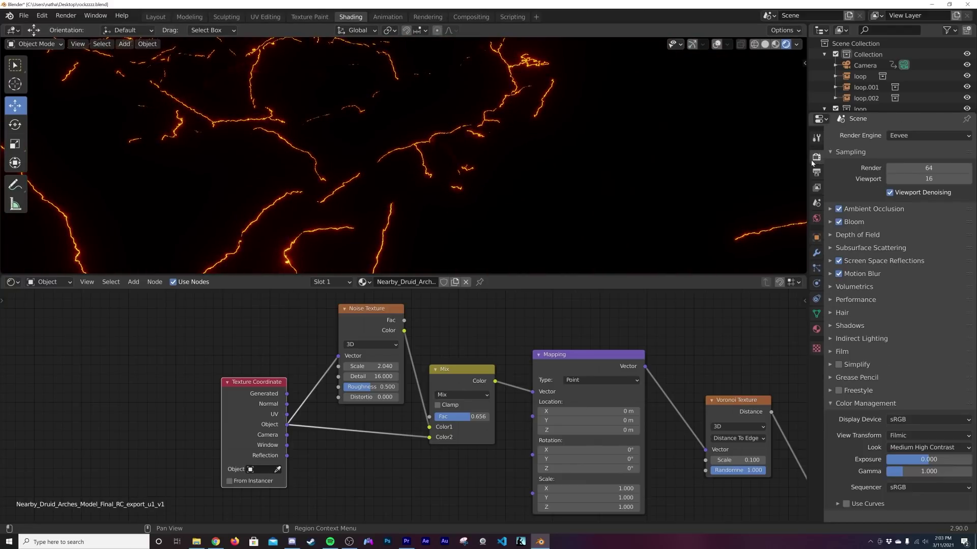
left_click(903, 136)
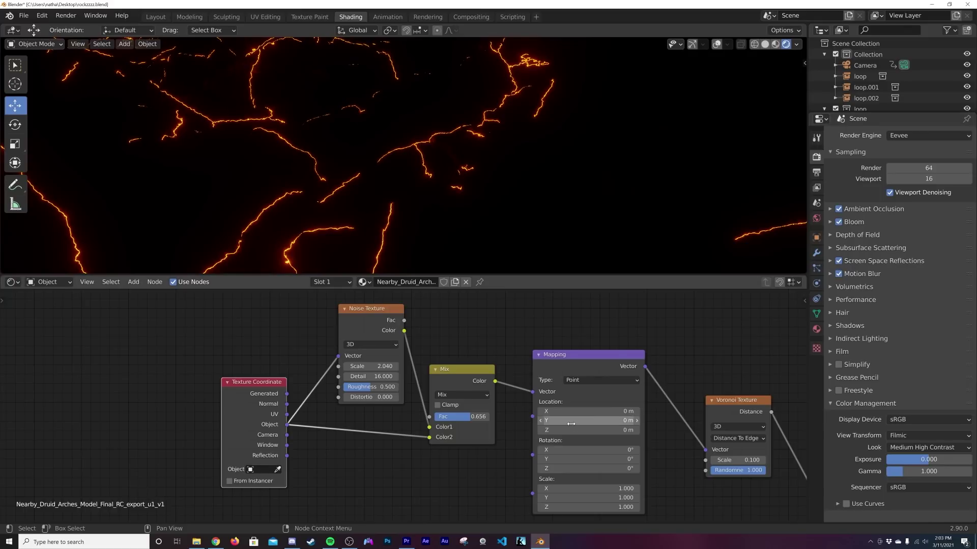
- Lower the Roughness of the rock material's Principled BSDF
key("Home")
middle_click_drag(580, 436, 528, 370)
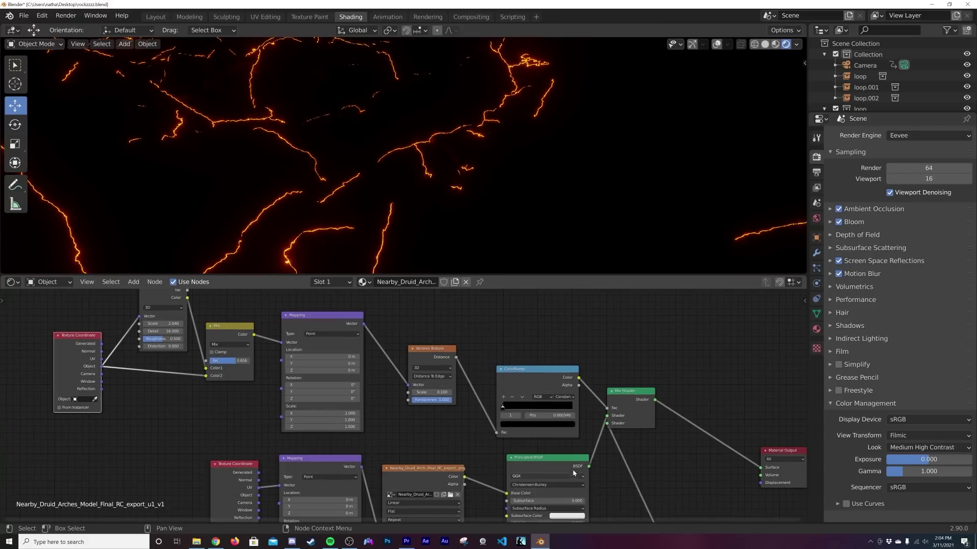
middle_click_drag(573, 465, 568, 363)
left_click_drag(540, 446, 518, 445)
- Switch to the Layout workspace and play the animation through the camera view
left_click(158, 20)
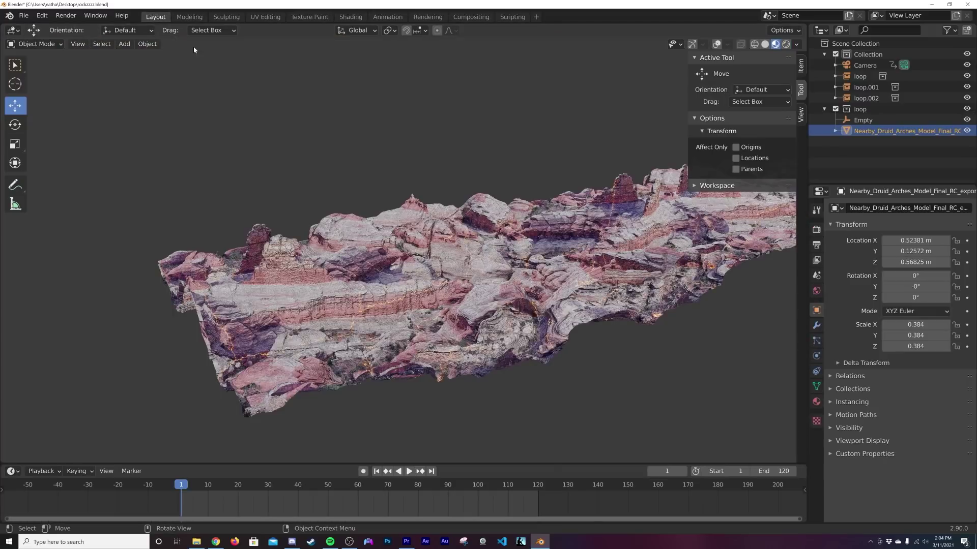
middle_click_drag(445, 310, 483, 352)
key("KP_0")
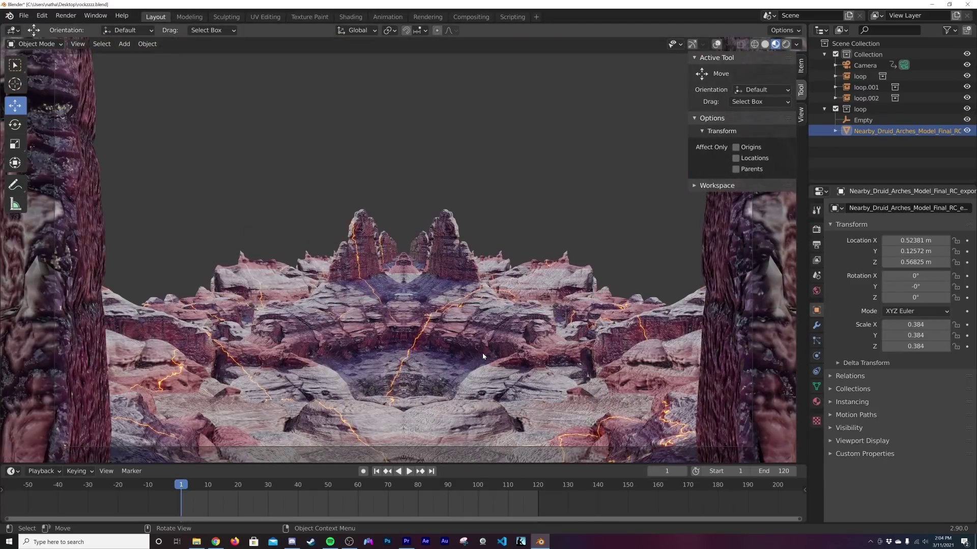
key("space")
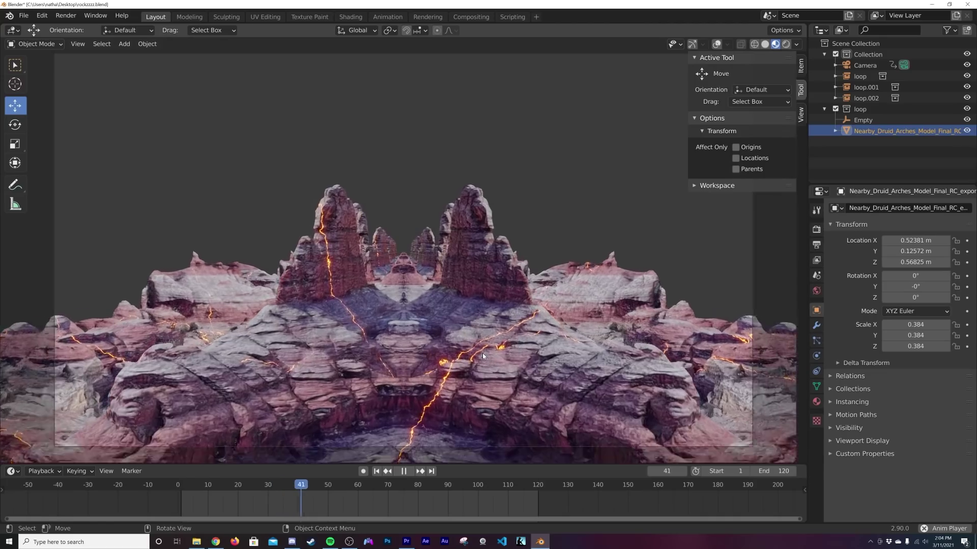
- Try tilting the camera to a Rotation X of 81.4° while the animation plays, and stop playback
left_click(865, 65)
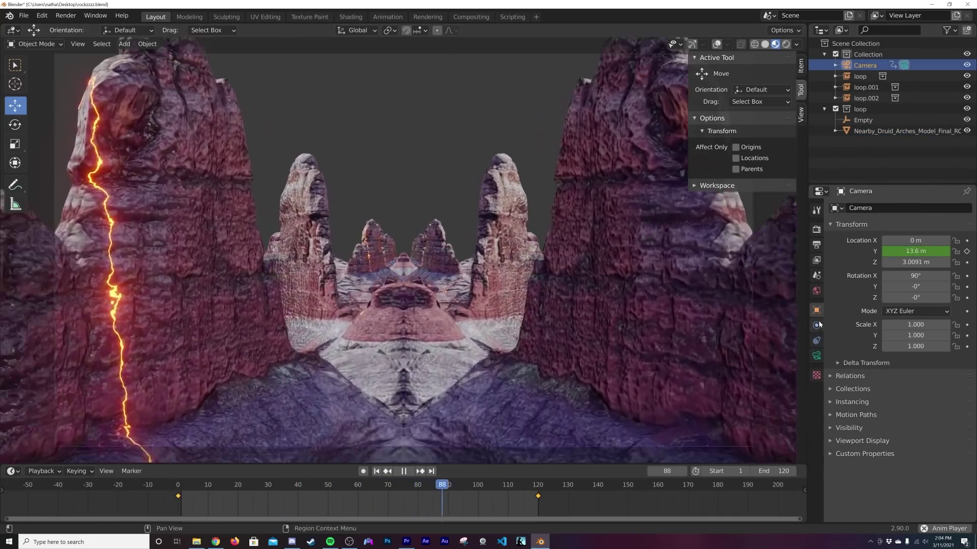
left_click(817, 355)
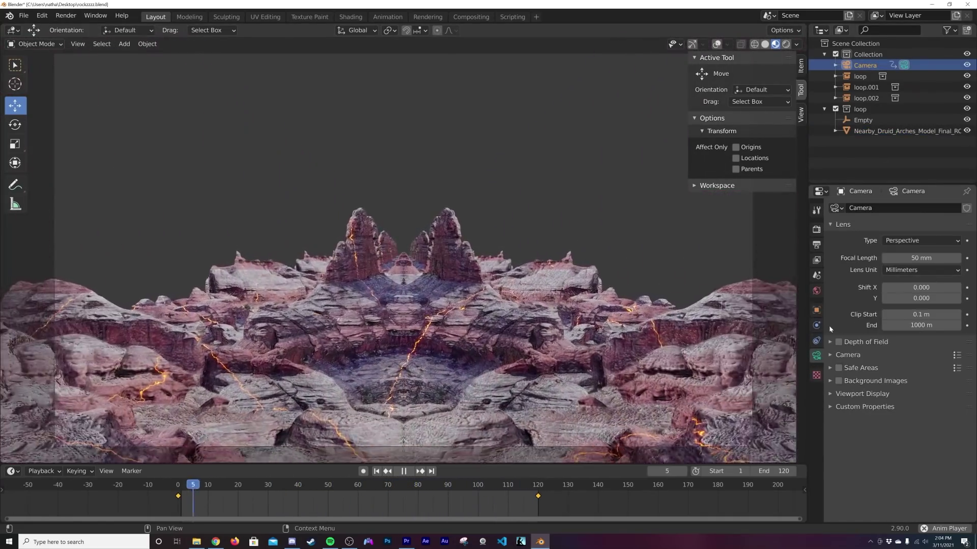
left_click(816, 310)
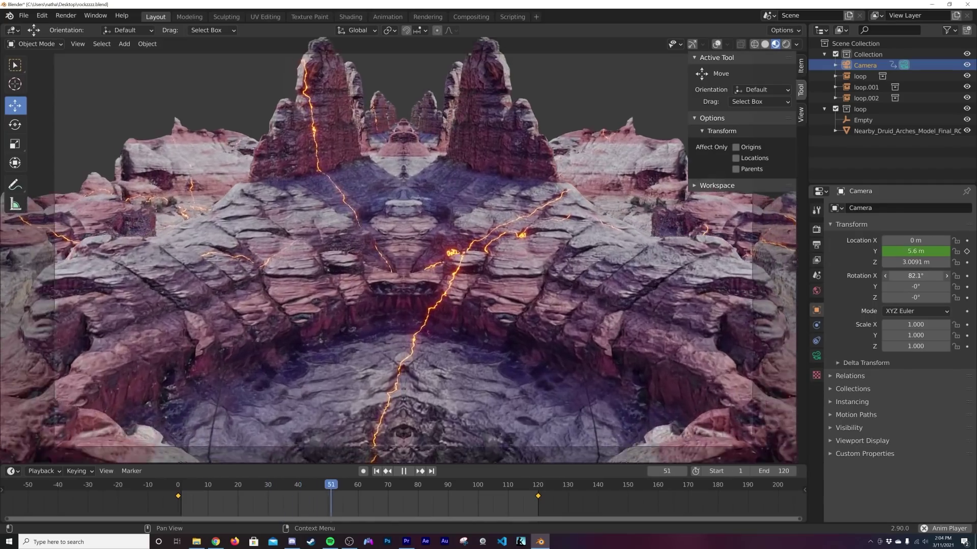
left_click_drag(927, 275, 923, 275)
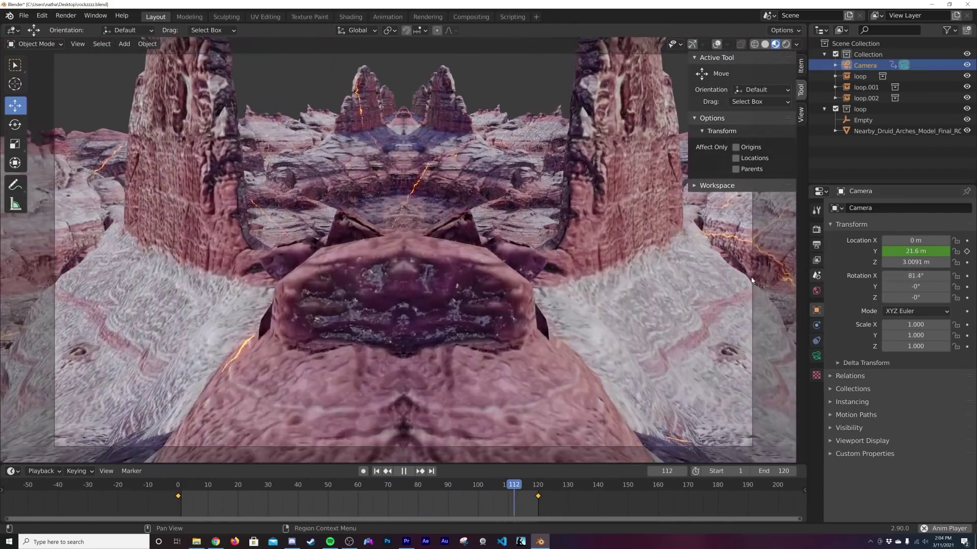
key("space")
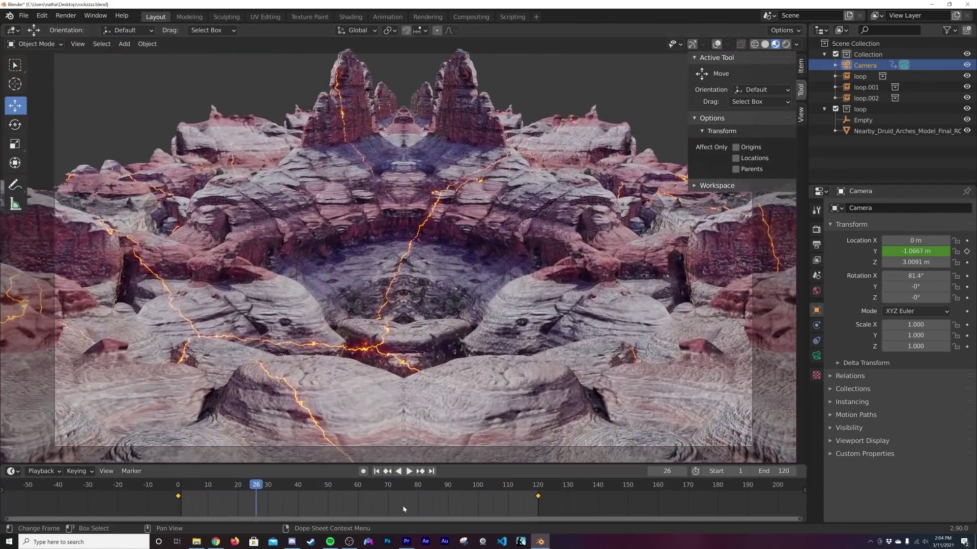
- Return to frame 1, try a camera Rotation X of 0°, undo it, and set Rotation X to 90°
left_click(377, 472)
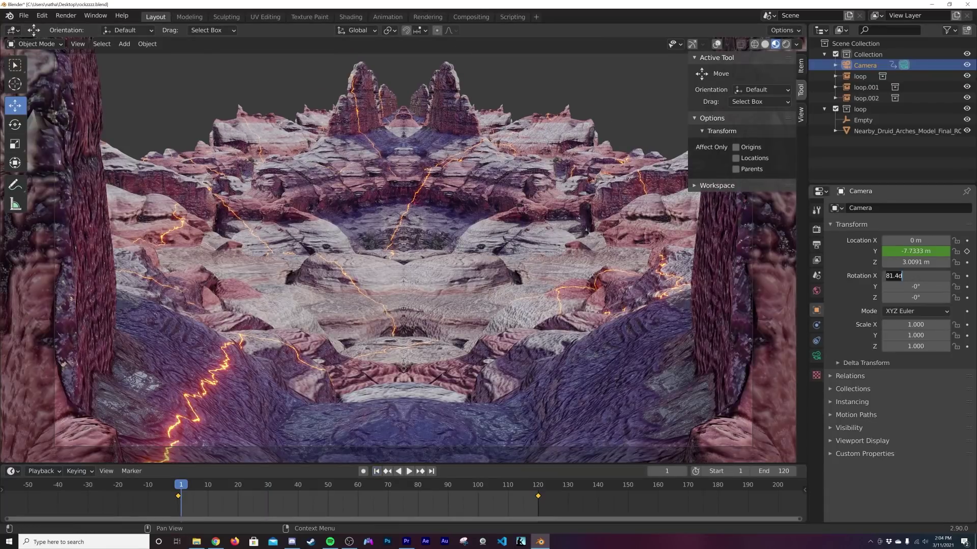
key("ctrl+a")
type("0")
key("Return")
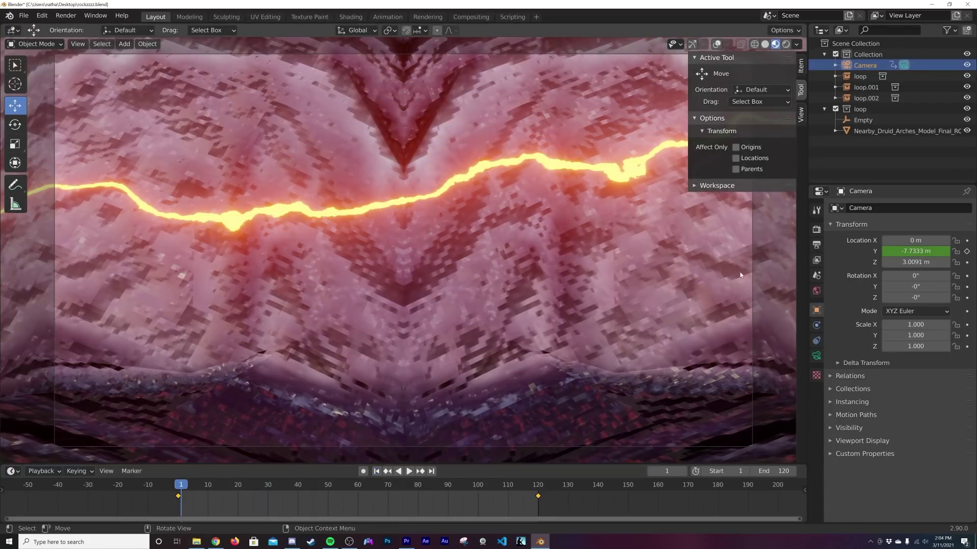
key("ctrl+z")
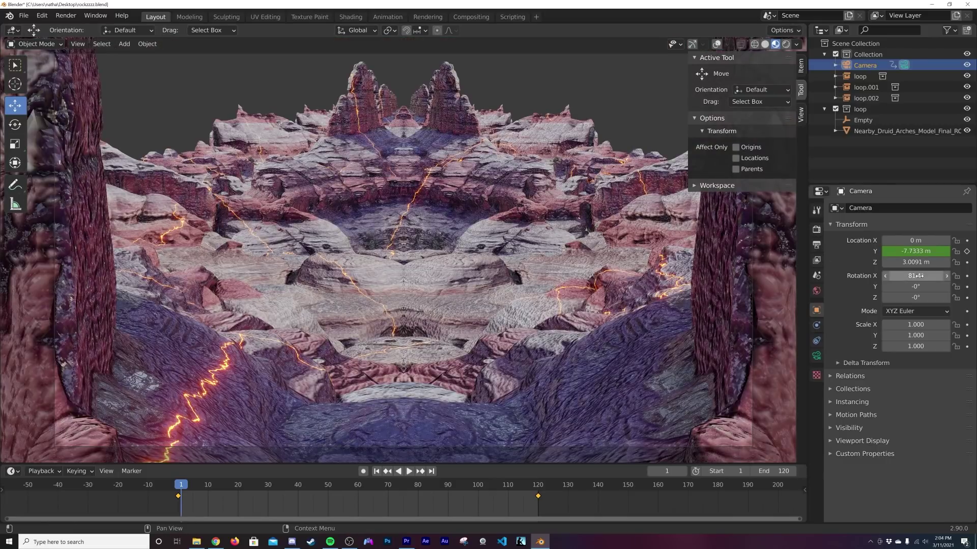
type("90")
key("Return")
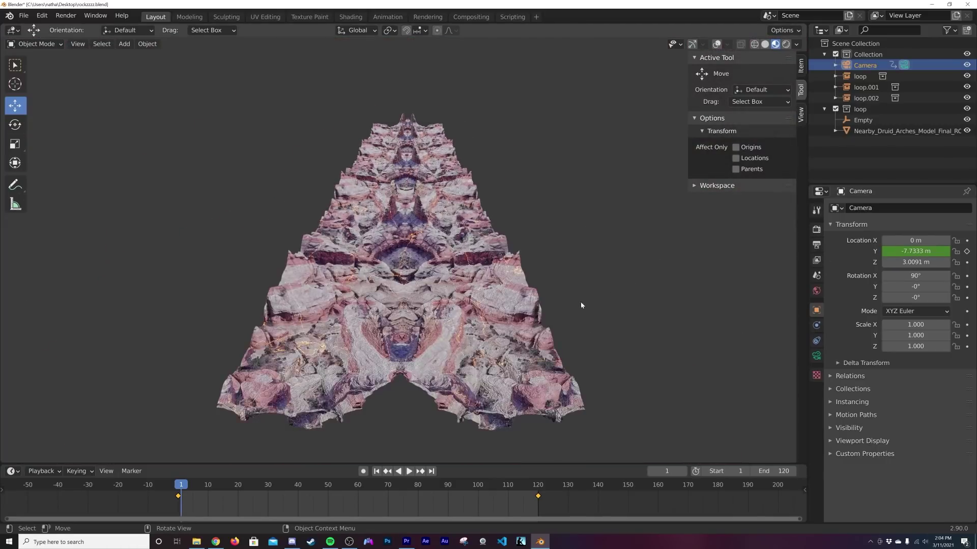
- Switch the viewport to solid shading, turn on overlays and gizmos, and add a collection instance of the loop collection
mouse_move(581, 305)
middle_mouse_down()
mouse_move(573, 270)
mouse_move(530, 288)
middle_mouse_up()
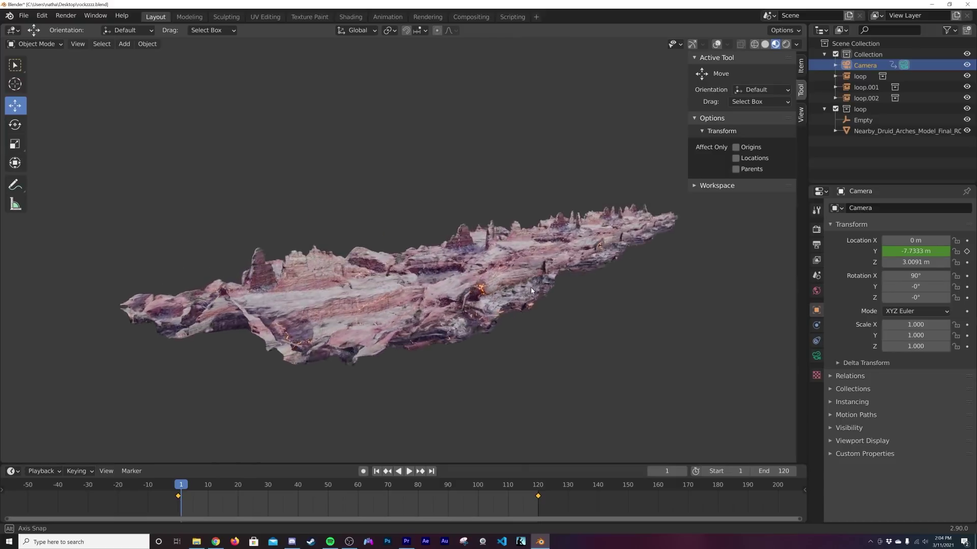
key("z")
left_click(590, 289)
middle_click_drag(591, 289, 628, 209)
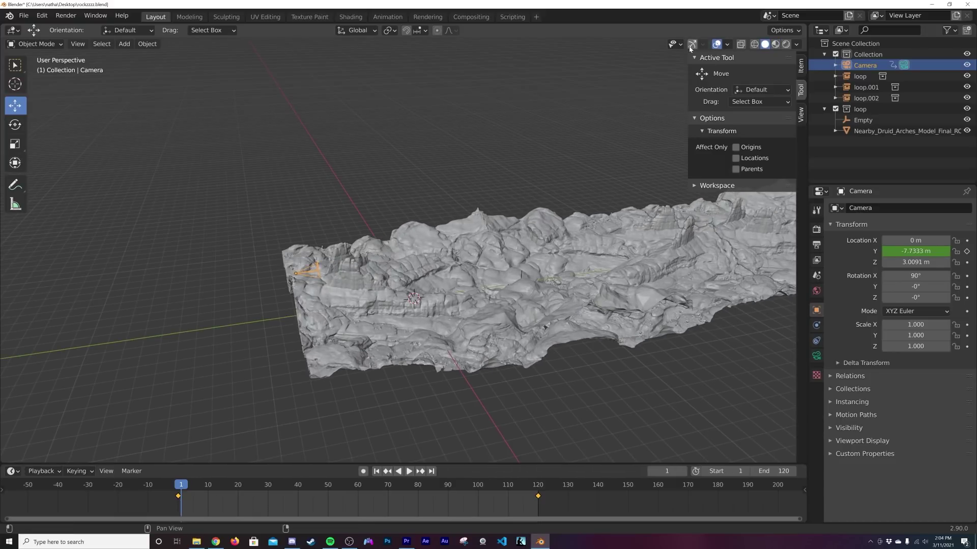
middle_click_drag(502, 260, 459, 257)
key("shift+a")
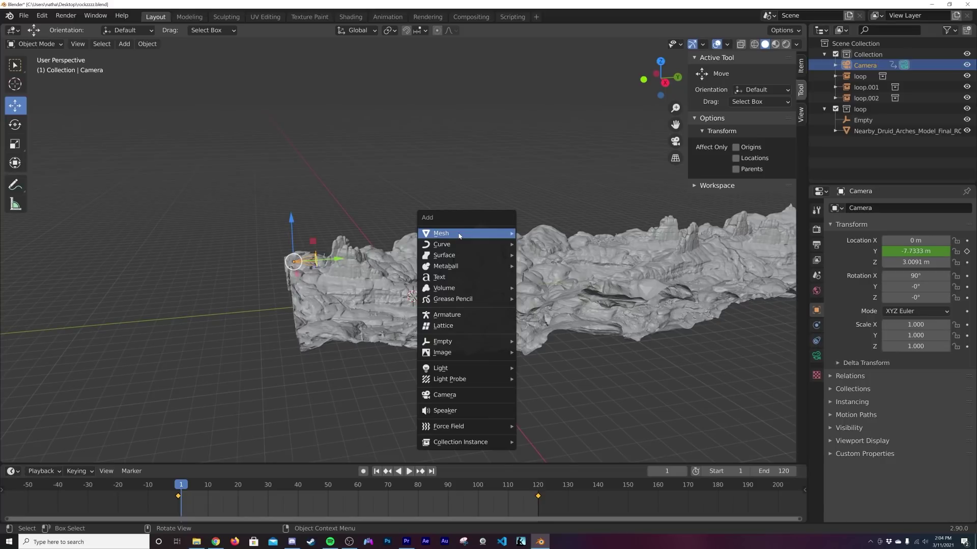
mouse_move(459, 235)
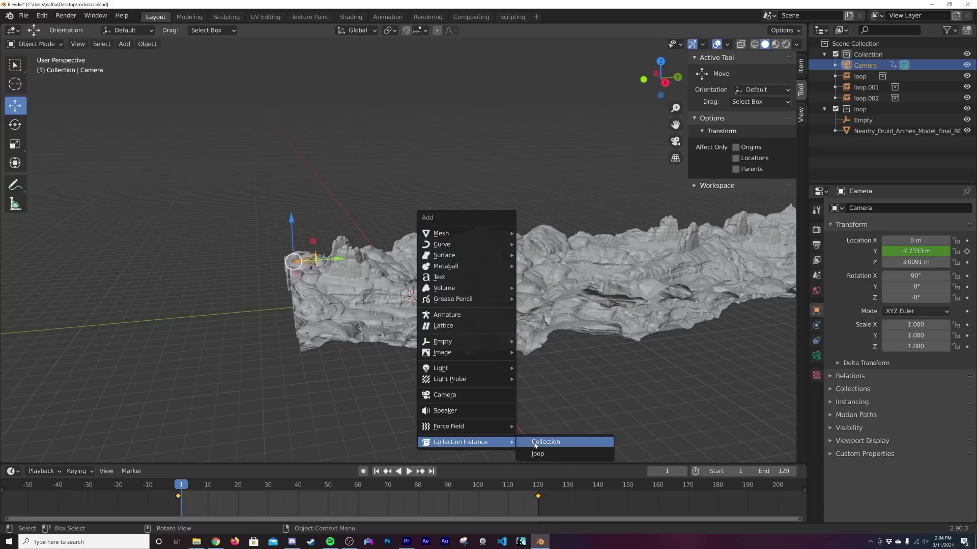
left_click(538, 452)
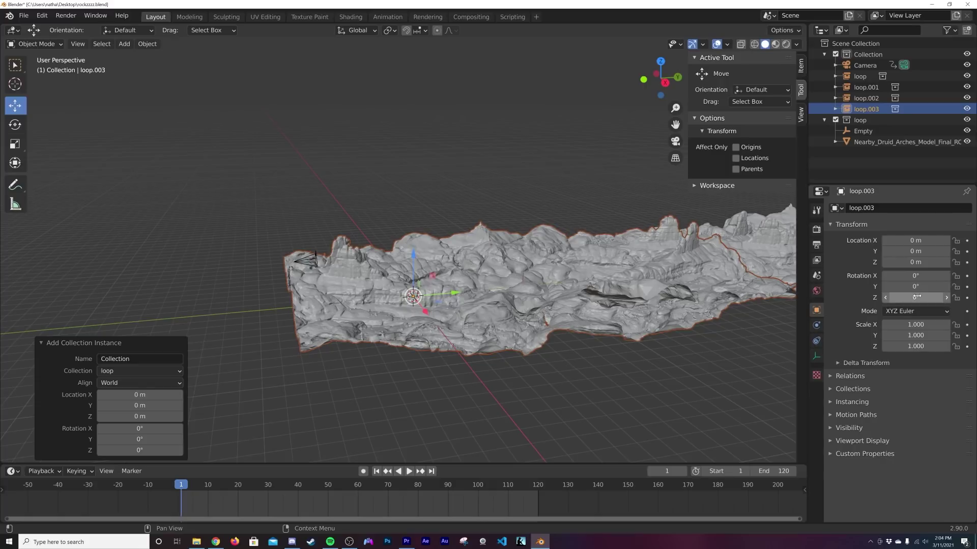
- Flip the new loop instance with a Rotation Y of 180° and raise it about 8.27 m as the cave ceiling
left_click_drag(916, 287, 891, 286)
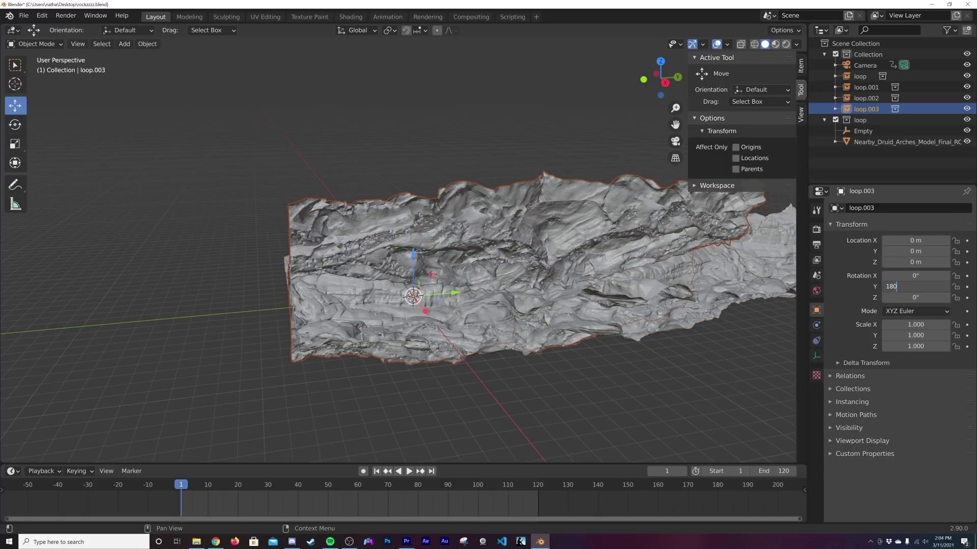
key("Return")
middle_click_drag(407, 285, 450, 204)
left_click_drag(432, 246, 445, 126)
middle_click_drag(444, 127, 443, 257)
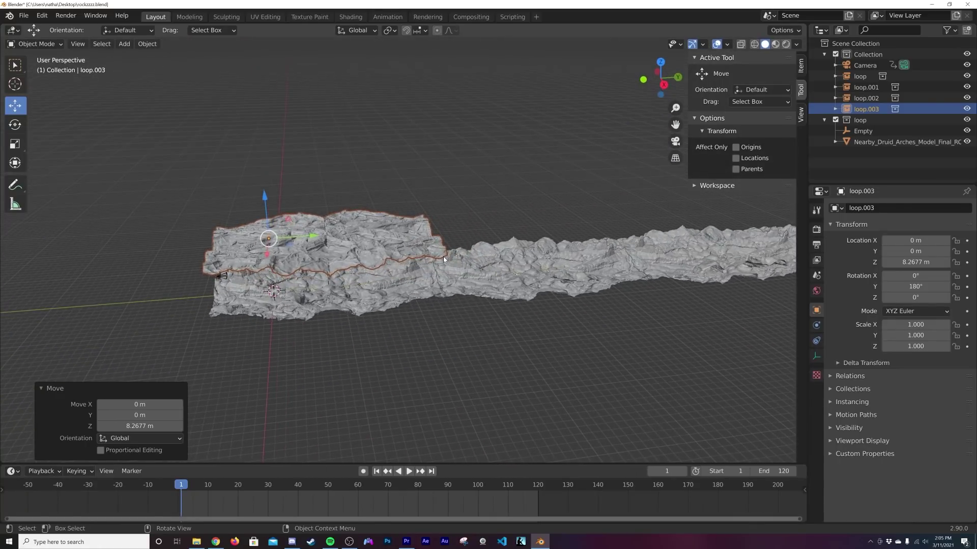
- Duplicate the ceiling instance twice along the canyon, placing the copies at Location Y 32 m and 64 m
key("shift+d")
key("Escape")
left_click_drag(311, 237, 529, 247)
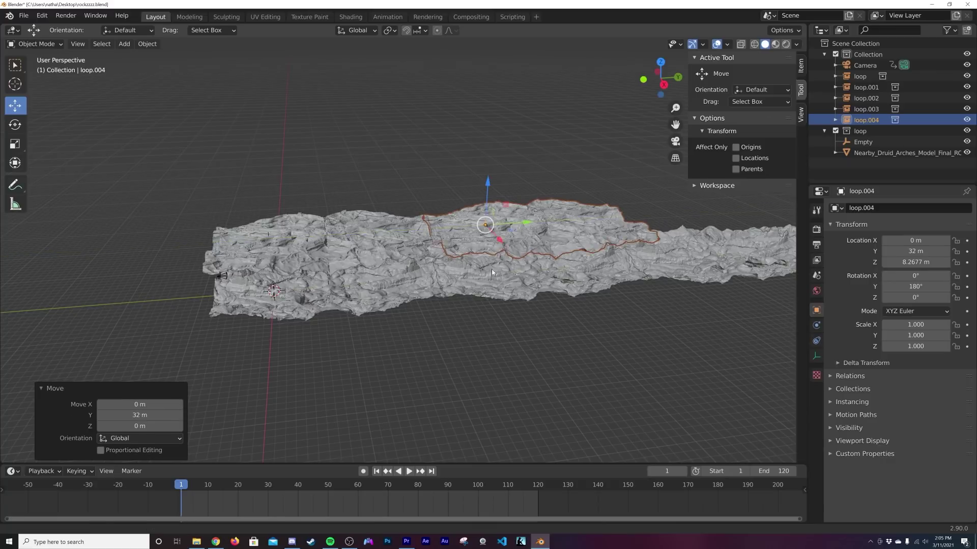
middle_click_drag(492, 270, 539, 260)
key("shift+d")
key("Escape")
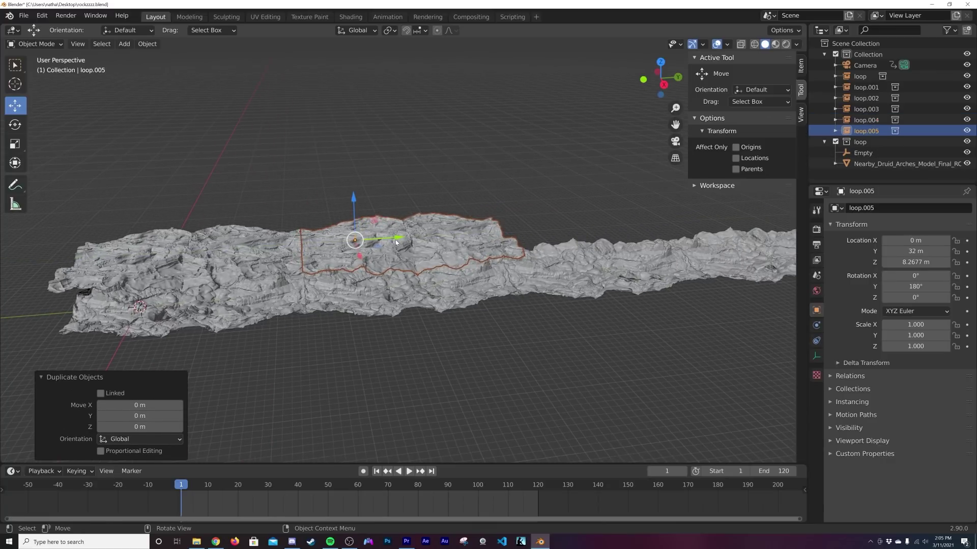
left_click_drag(396, 243, 596, 248)
- Duplicate the last ceiling piece and move the copy to Location Y 96 m, at the far end of the canyon
middle_click_drag(518, 296, 455, 318, "shift")
key("shift+d")
key("Escape")
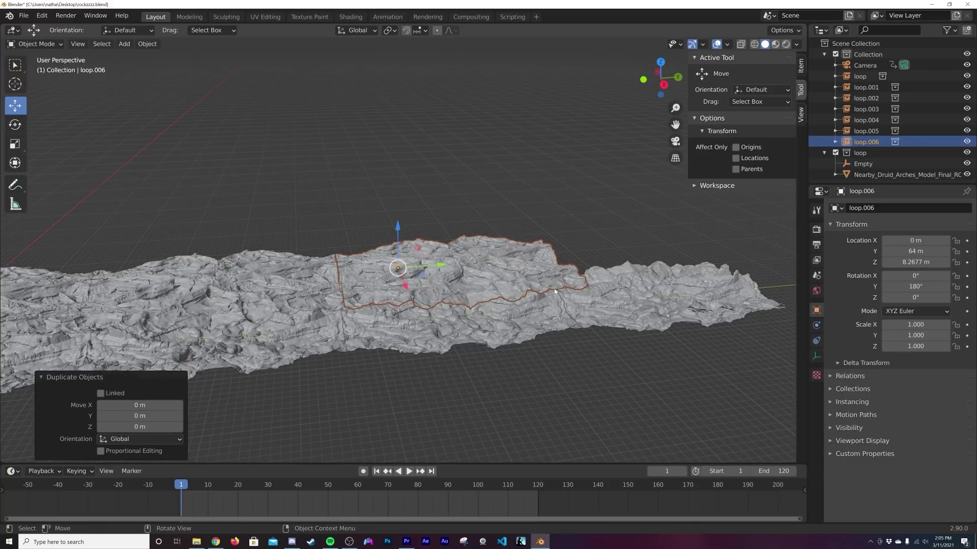
left_click_drag(449, 268, 657, 272)
middle_click_drag(657, 273, 678, 262)
left_click_drag(677, 262, 685, 262, "ctrl")
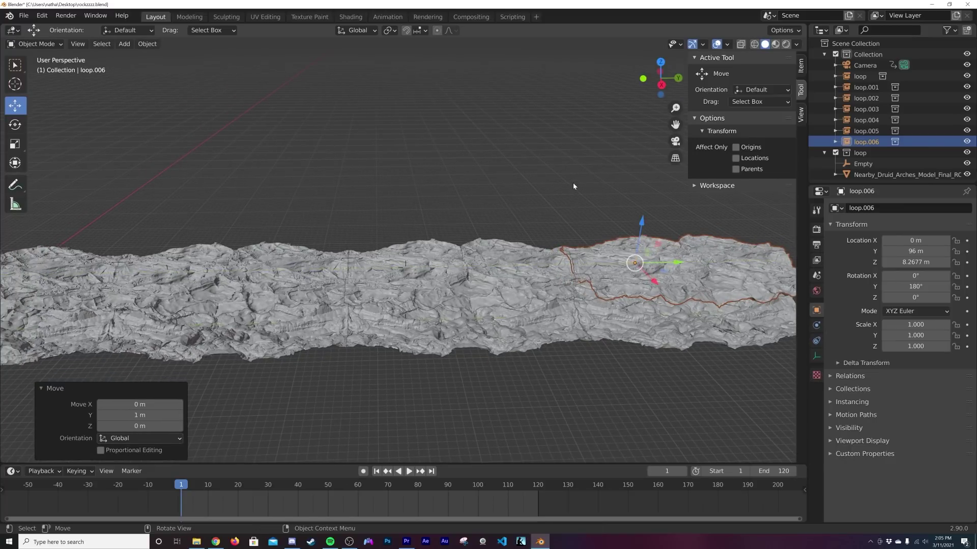
left_click(573, 183)
- Play the animation through the camera view in rendered shading, stop it, and return to frame 1
middle_click_drag(573, 183, 588, 183)
key("KP_0")
key("z")
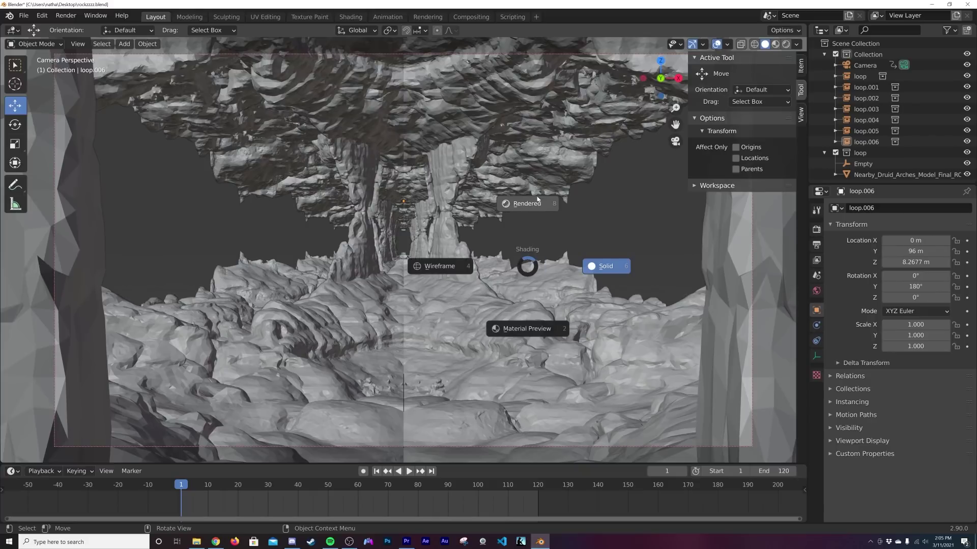
left_click(529, 204)
key("space")
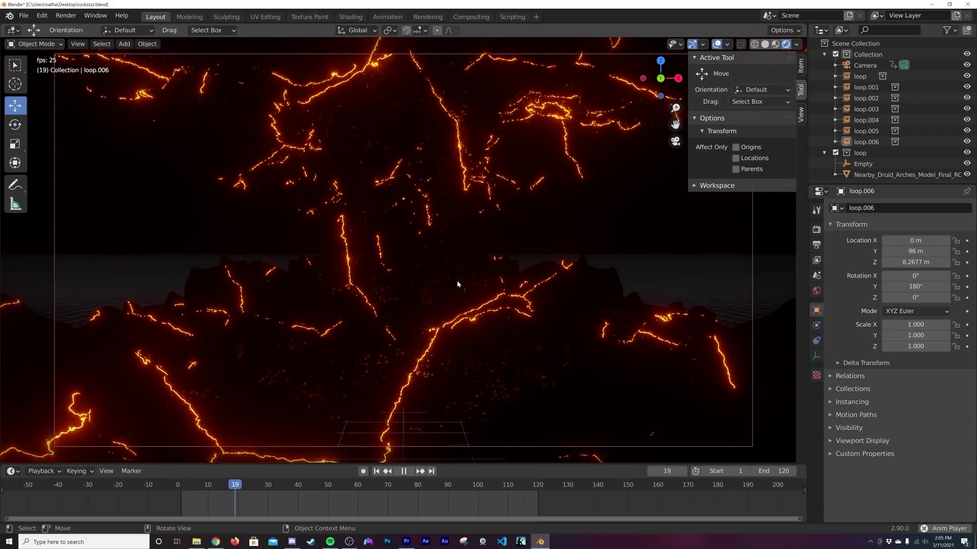
key("space")
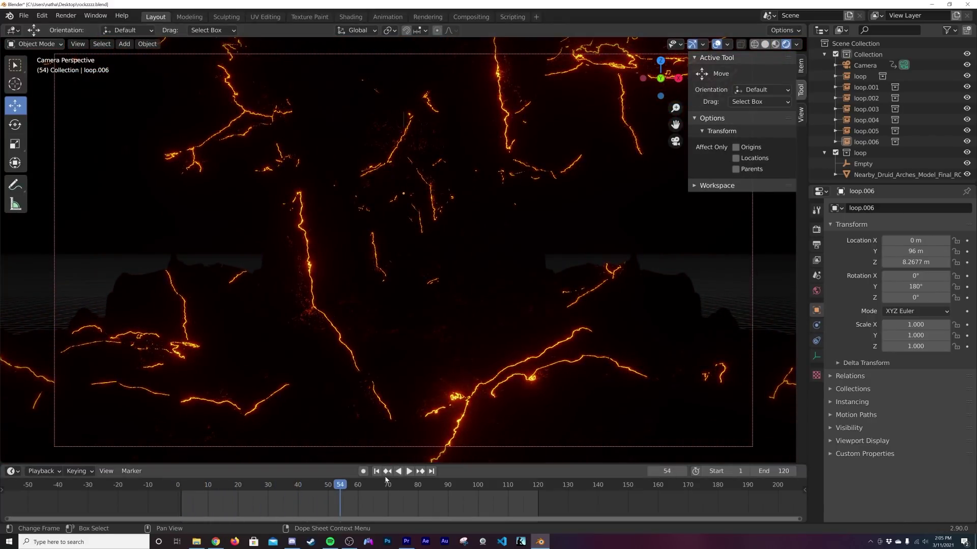
left_click(376, 471)
- Return to solid shading, inspect the cave from outside the camera, and save the file
left_click(562, 320)
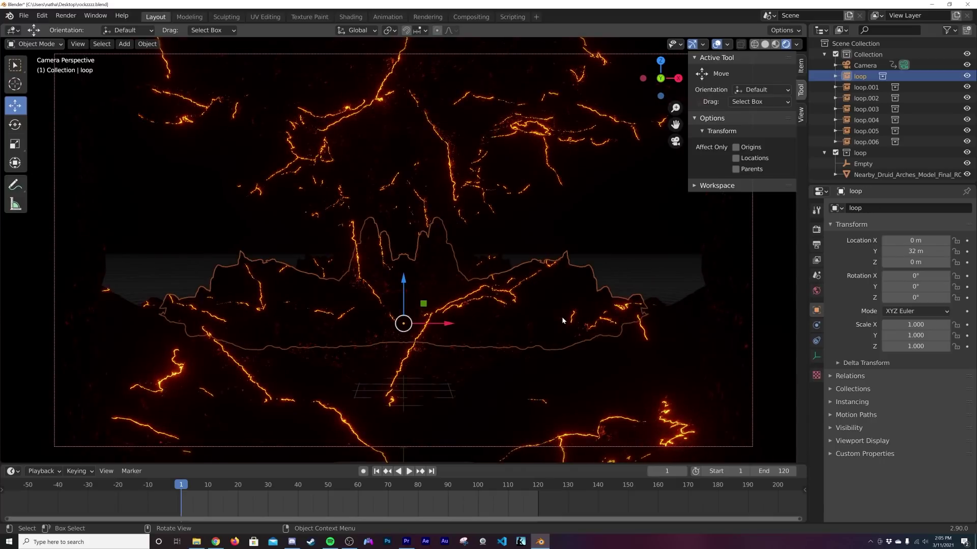
key("z")
left_click(620, 316)
mouse_move(587, 300)
middle_mouse_down()
mouse_move(576, 335)
mouse_move(417, 413)
middle_mouse_up()
scroll(568, 334, "down", 6)
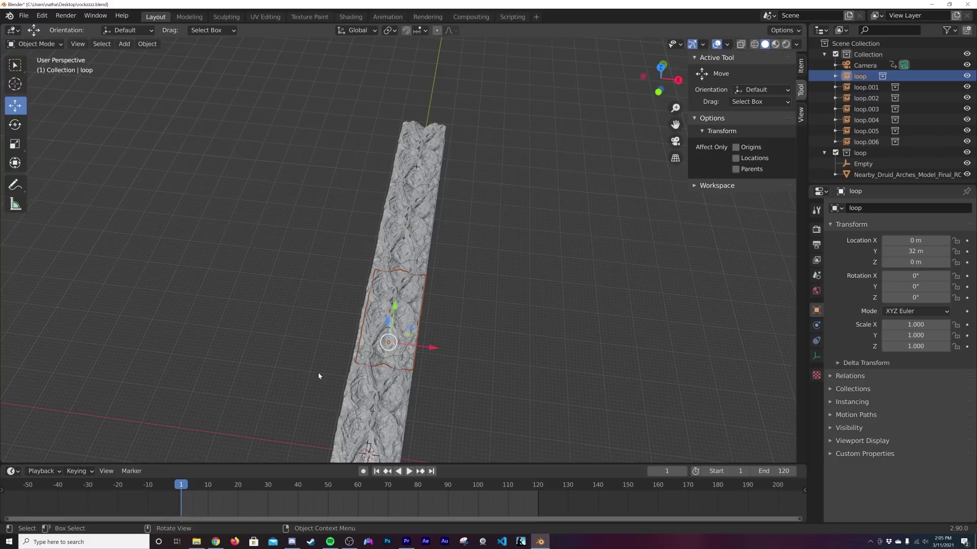
middle_click_drag(388, 329, 502, 295)
left_click(23, 16)
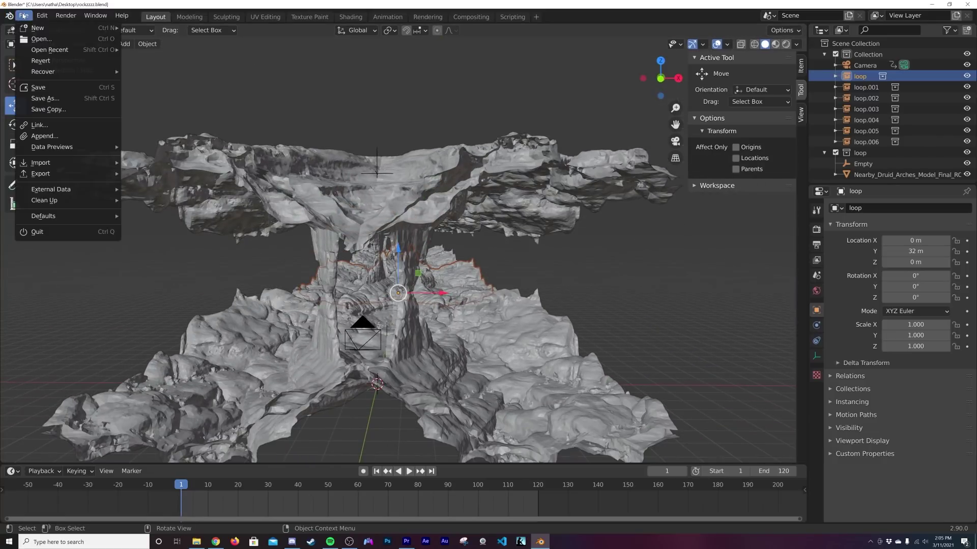
left_click(56, 88)
- Add a point light to the scene and show it through the camera view in rendered shading
key("KP_0")
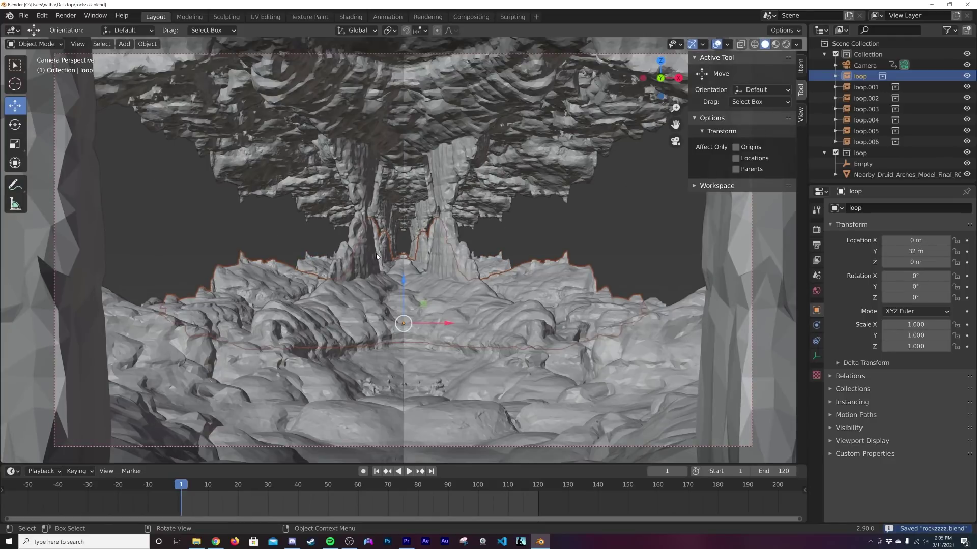
key("shift+a")
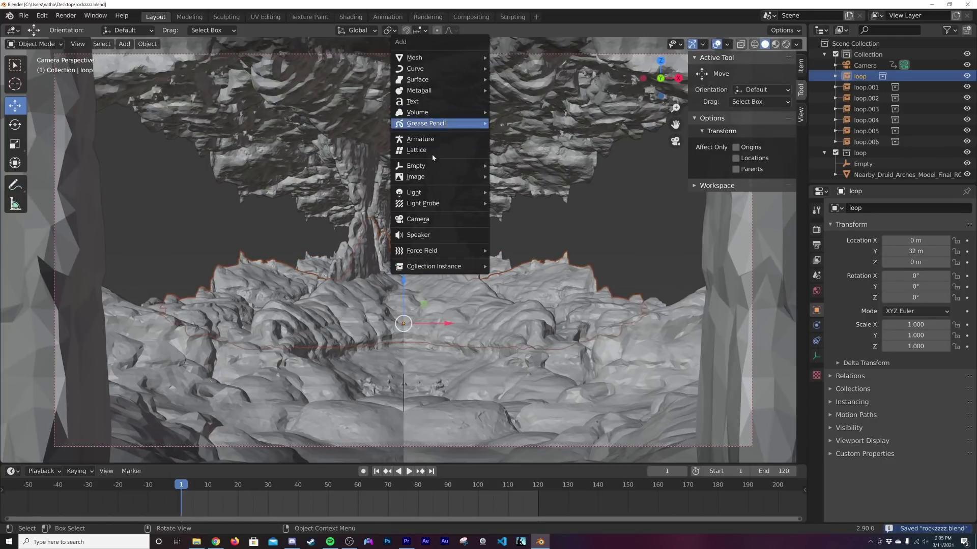
mouse_move(430, 194)
left_click(509, 192)
key("z")
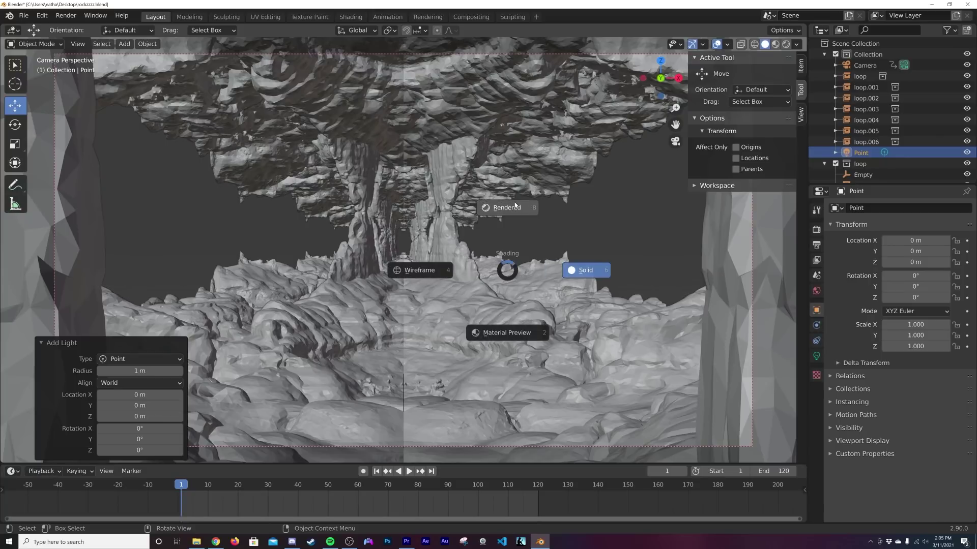
left_click(499, 221)
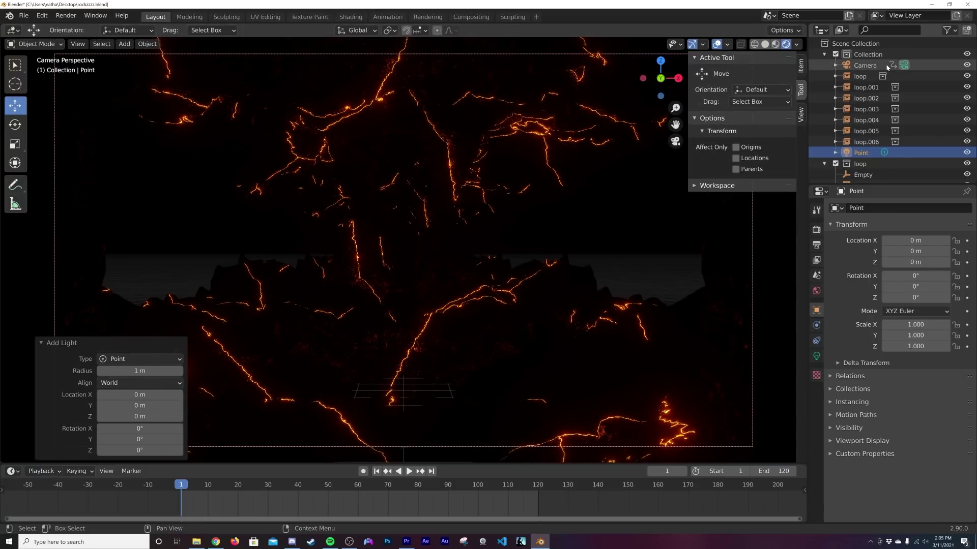
- Open the point light's light settings and raise the light about 3.14 m along Z
left_click(864, 153)
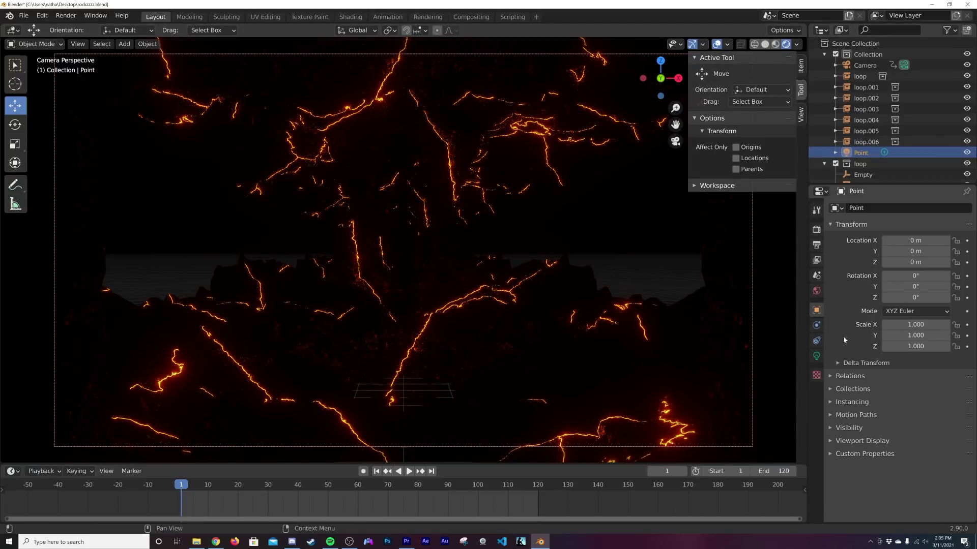
left_click(816, 356)
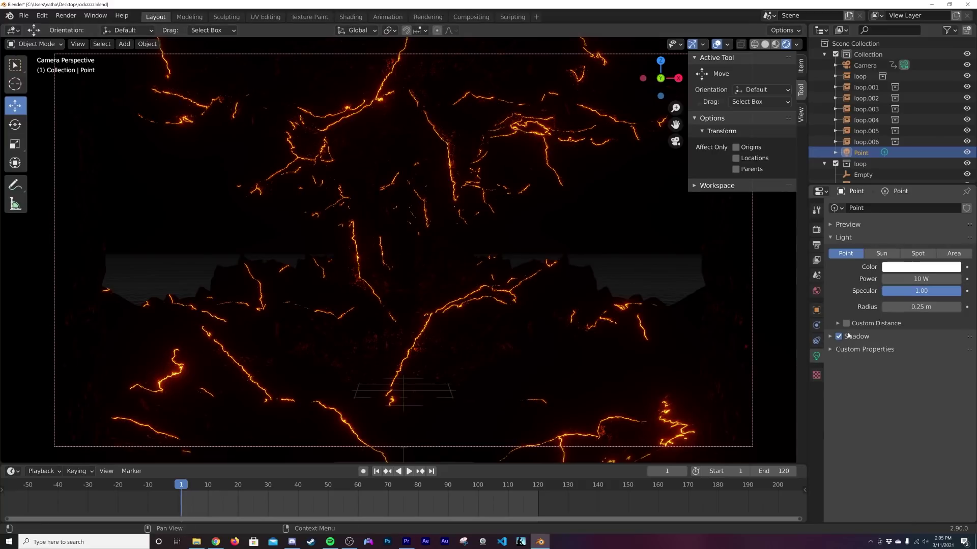
scroll(464, 248, "down", 5)
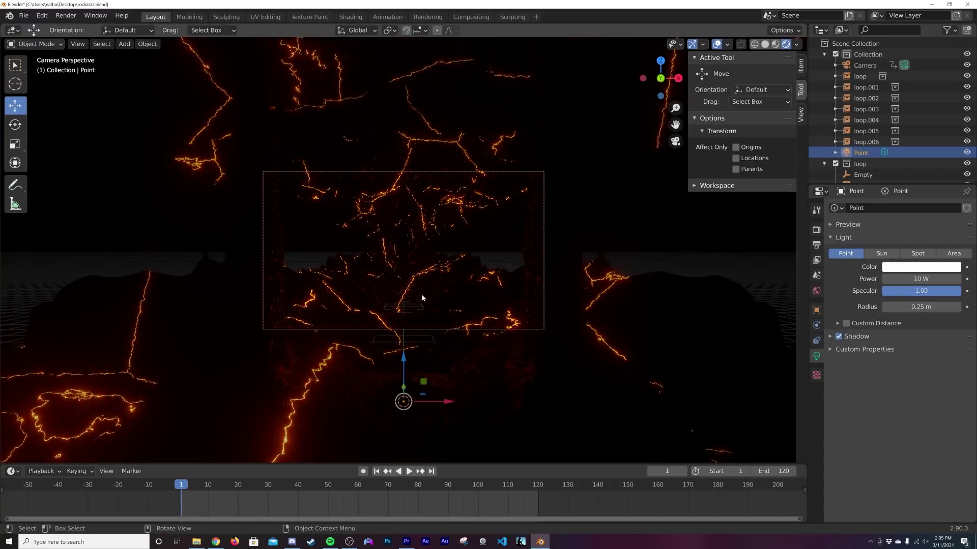
left_click_drag(403, 332, 404, 228)
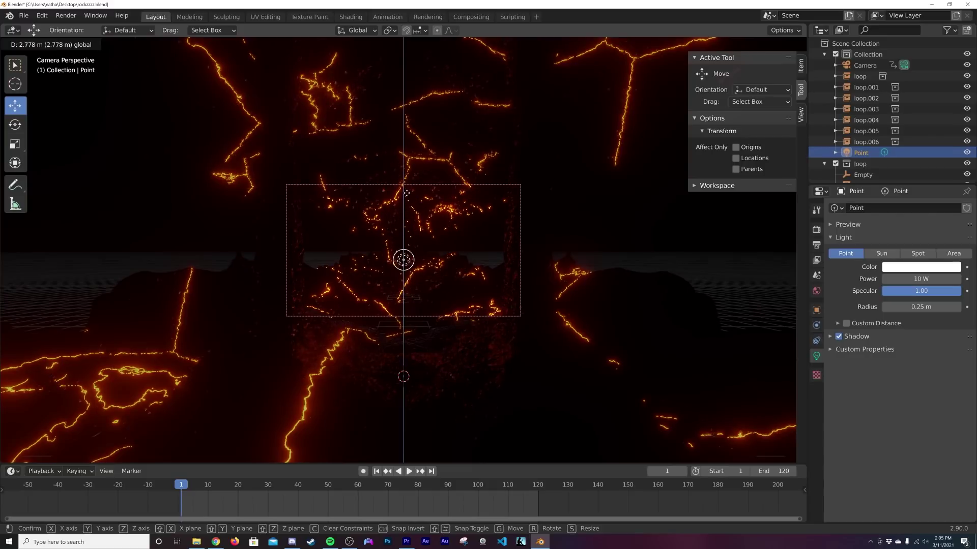
left_click_drag(408, 188, 407, 191)
scroll(429, 237, "up", 3)
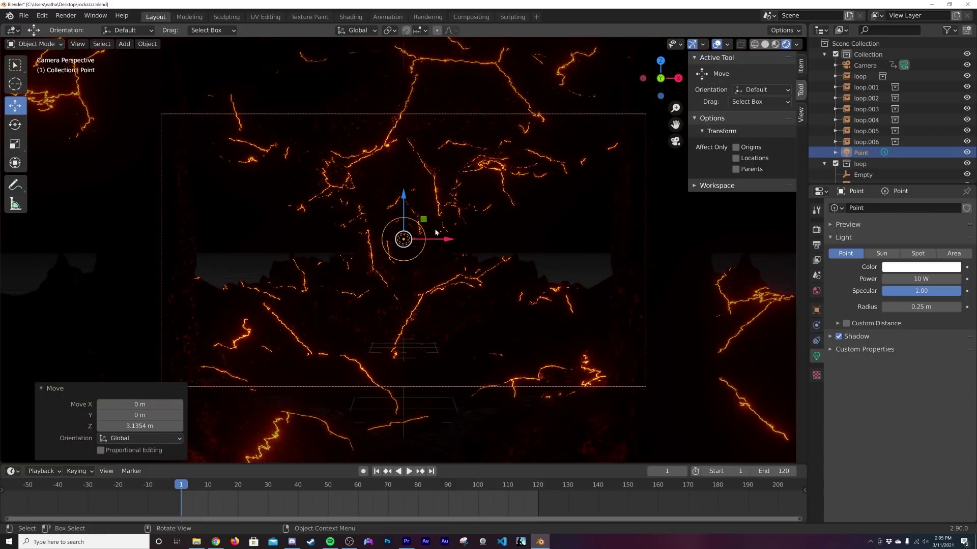
- Set the point light's color to light blue and its power to 1000 W
left_click(891, 266)
left_click(911, 148)
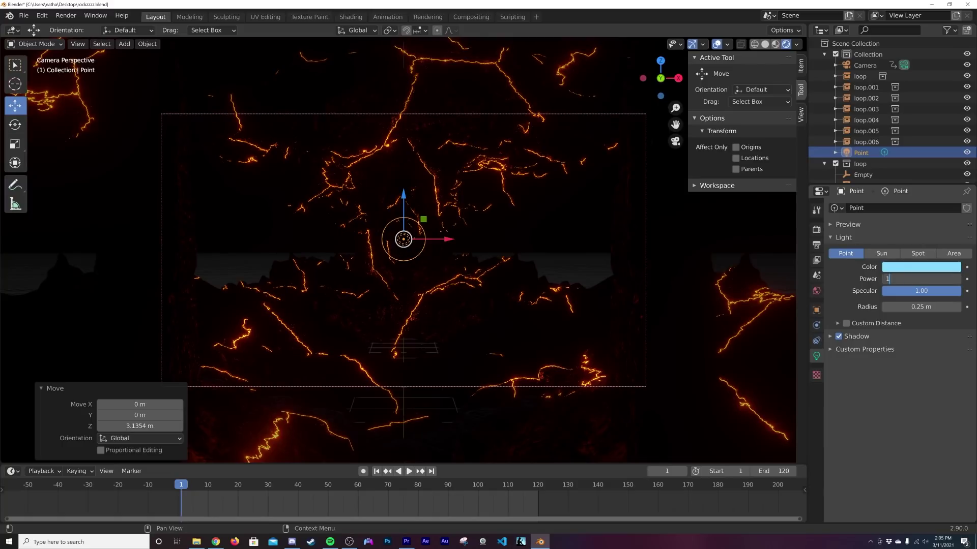
type("1000")
key("Return")
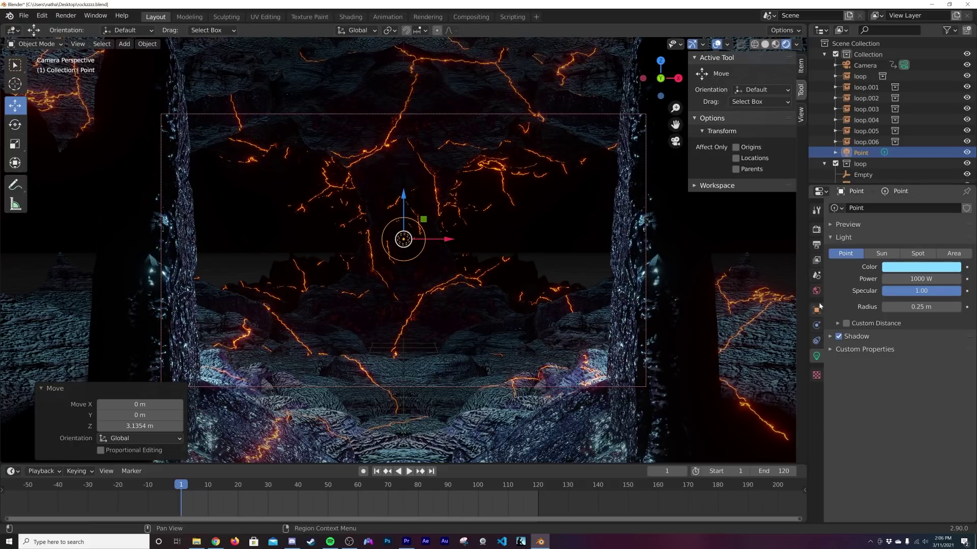
- Move the point light deeper into the cave to Location Y 17.15 m
left_click(816, 310)
left_click_drag(930, 253, 959, 253)
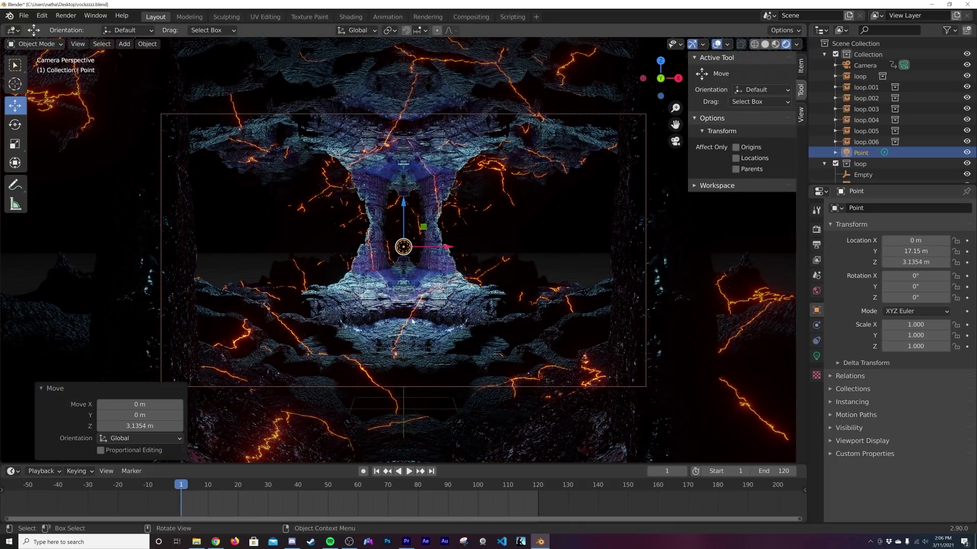
scroll(461, 328, "up", 2)
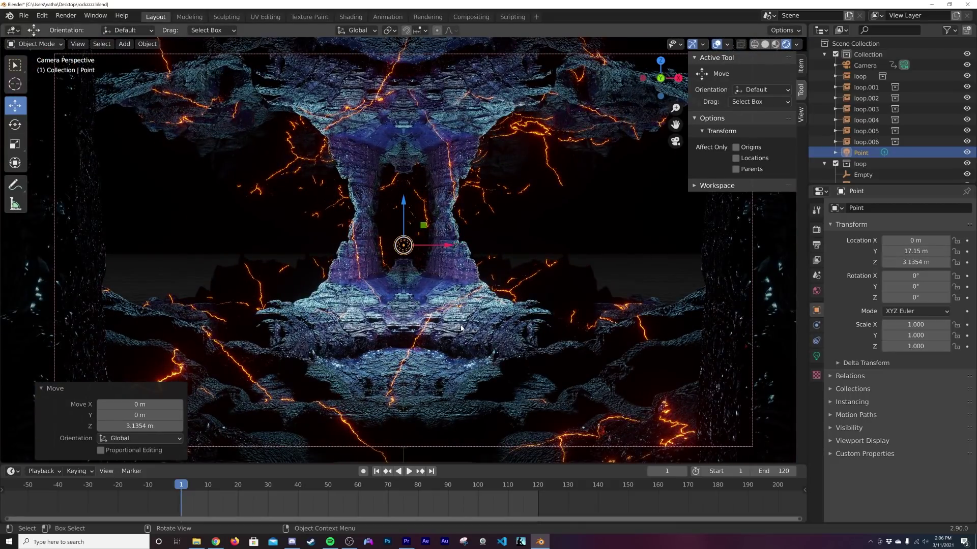
- Select the canyon rock model and, in the Shading workspace, lower its material's Bump strength to 0.309
left_click(461, 328)
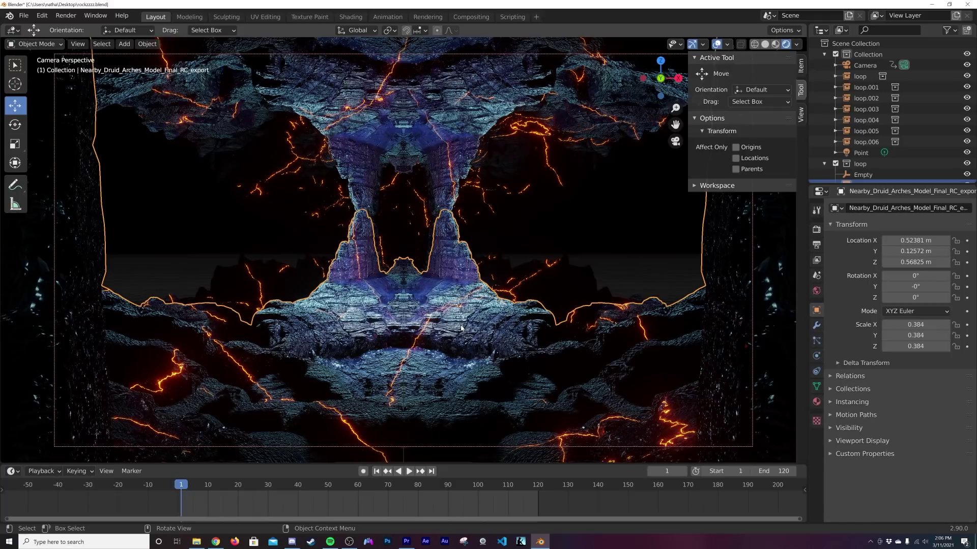
left_click(357, 18)
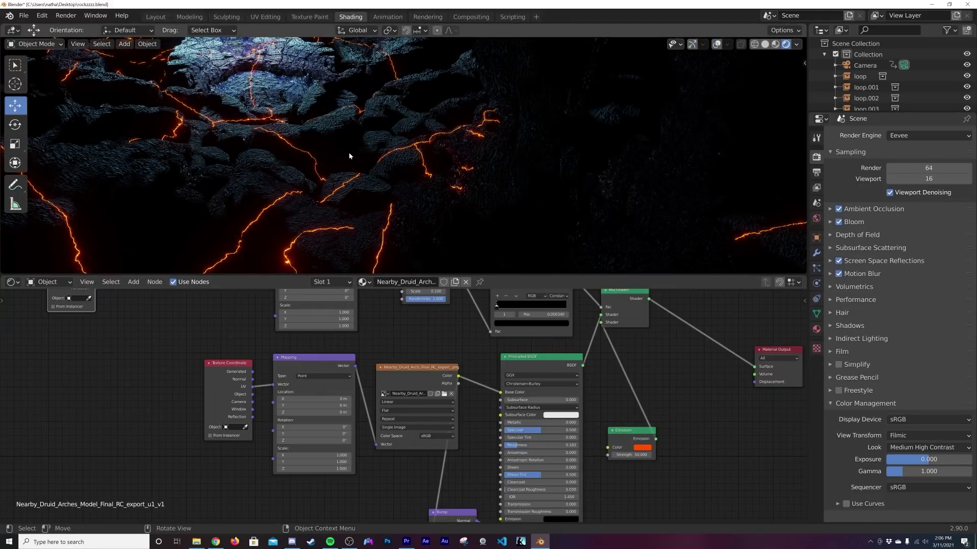
middle_click_drag(528, 419, 512, 336)
scroll(448, 443, "up", 5)
middle_click_drag(456, 453, 501, 352)
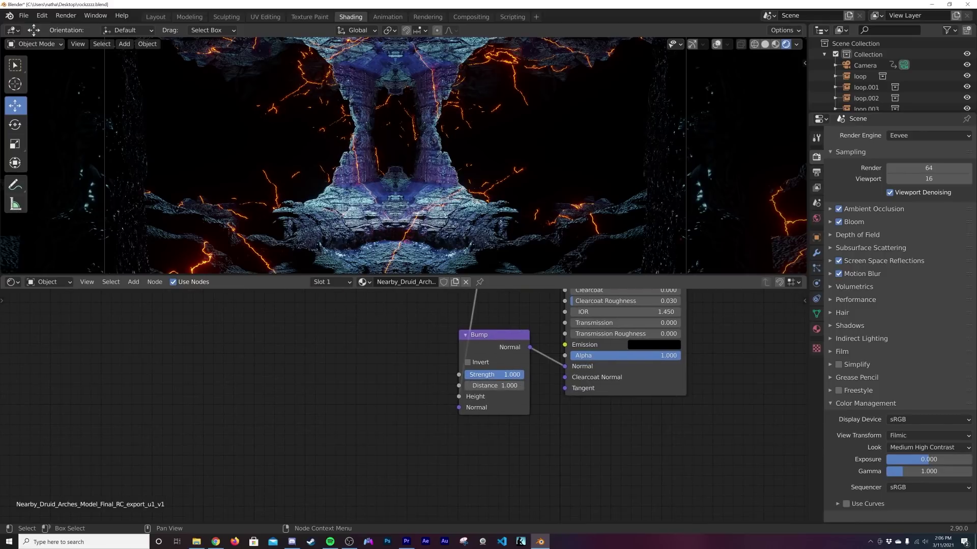
mouse_move(501, 375)
left_mouse_down()
mouse_move(448, 375)
mouse_move(483, 375)
left_mouse_up()
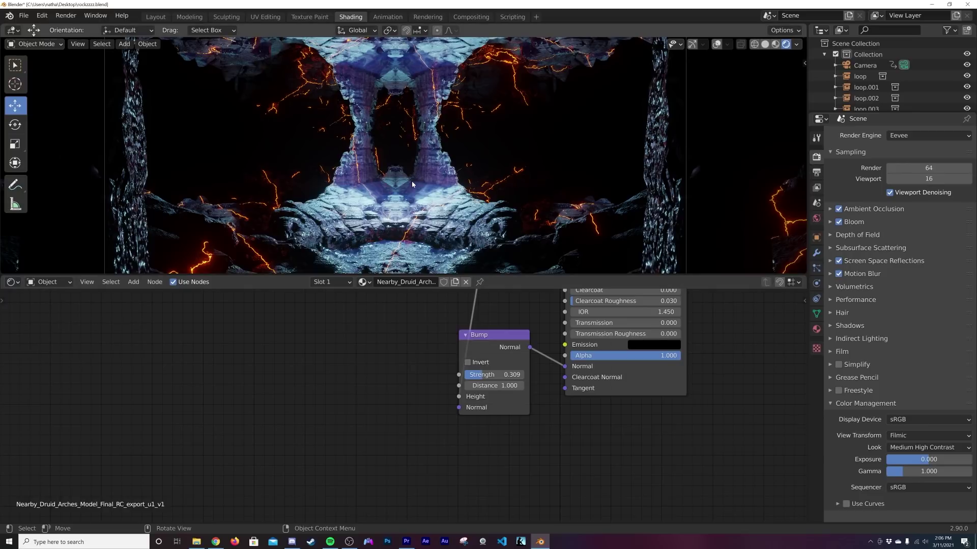
scroll(424, 201, "down", 2)
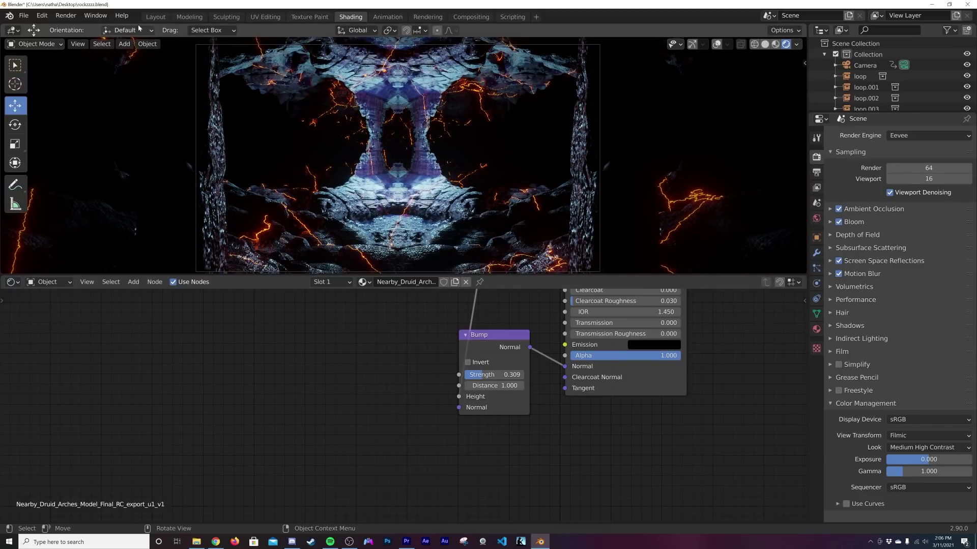
- In the Layout workspace, select the point light, make its color a more saturated blue and set its power to 1500 W
left_click(155, 18)
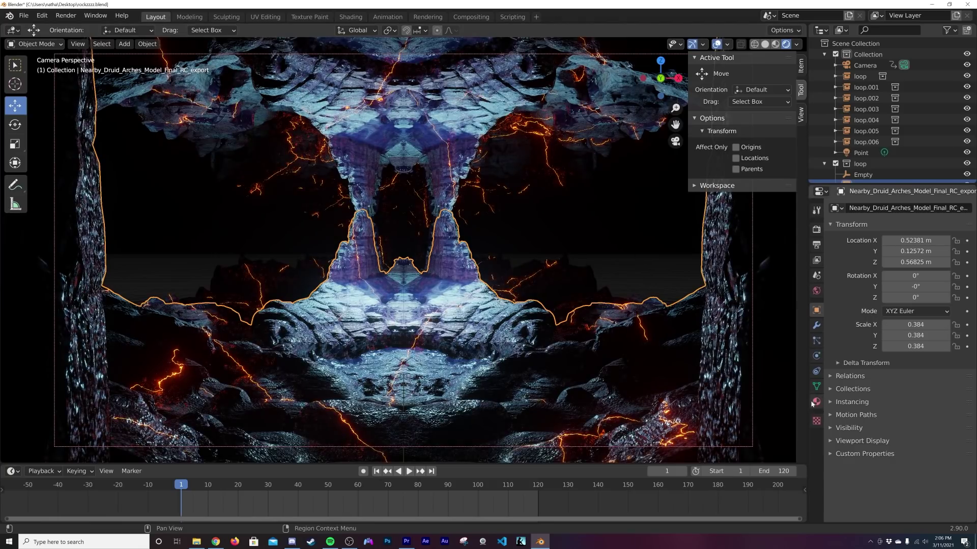
left_click(861, 153)
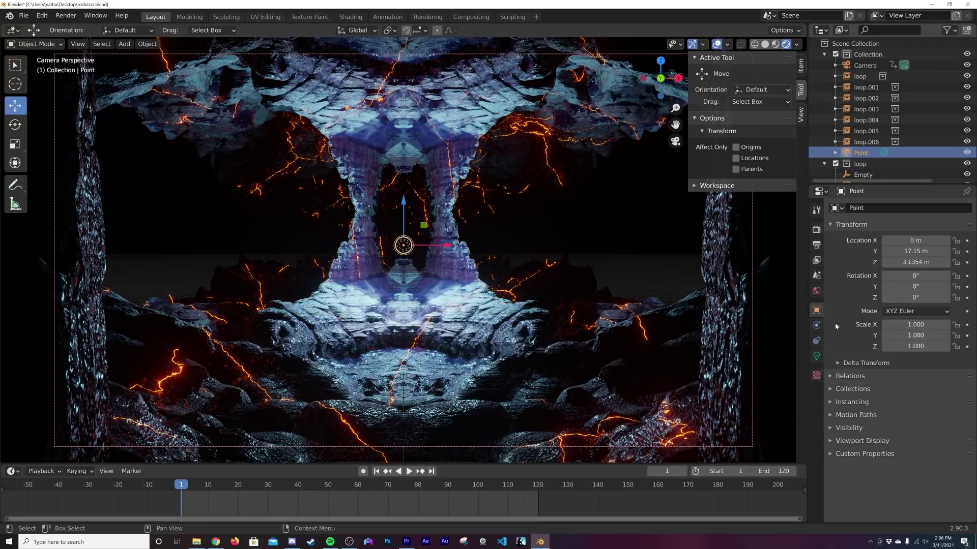
left_click(815, 357)
left_click(934, 267)
left_click_drag(914, 144, 918, 135)
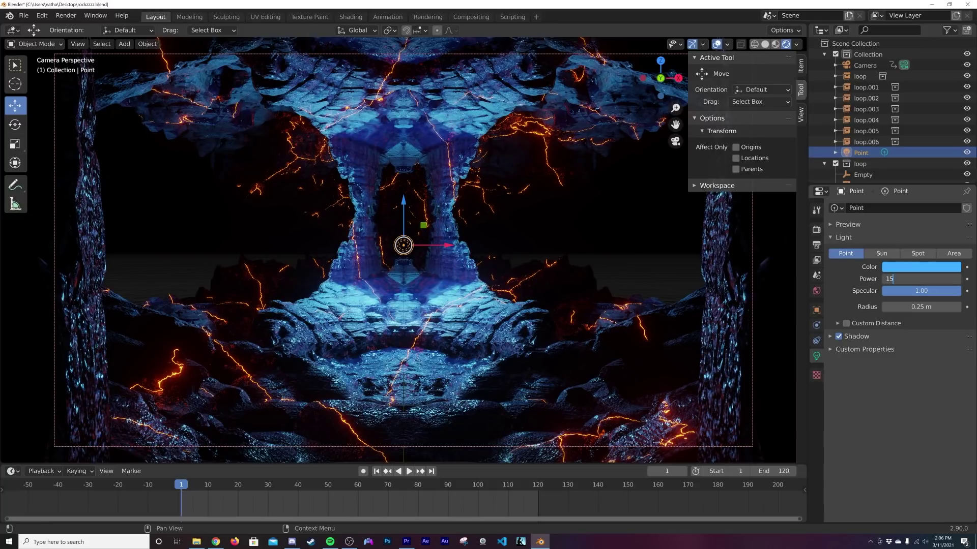
type("1500")
key("Return")
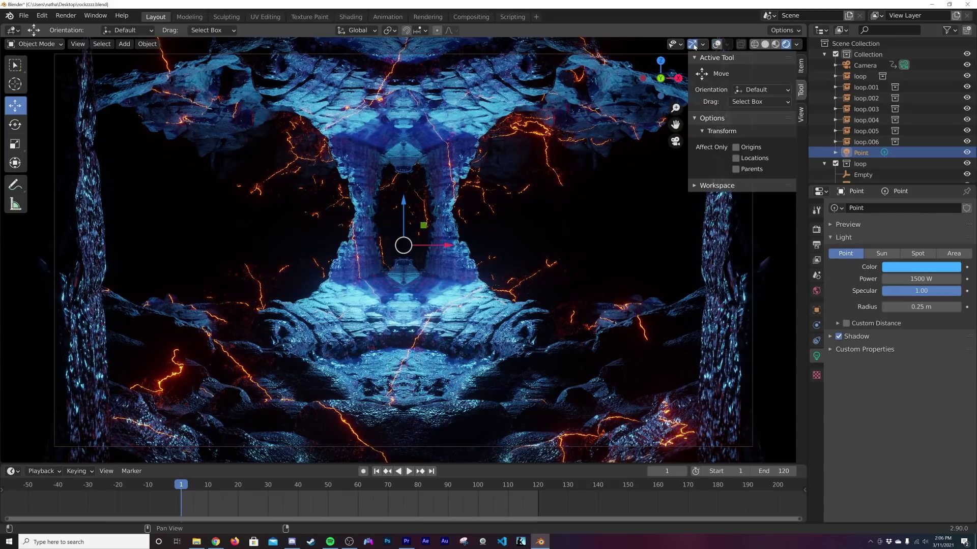
- Hide the viewport overlays and parent the point light to the camera using the Object parent type
left_click(717, 45)
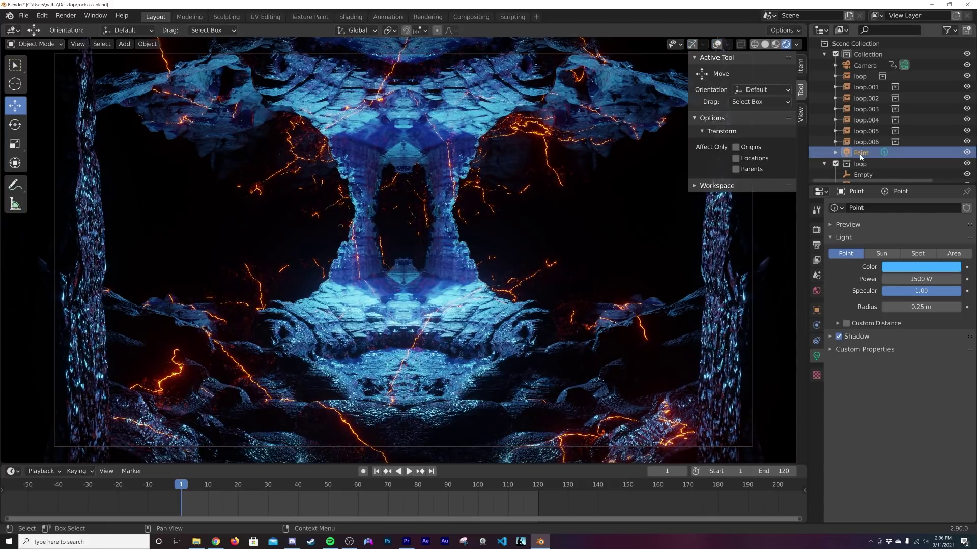
scroll(860, 156, "down", 1)
left_click(865, 55, "ctrl")
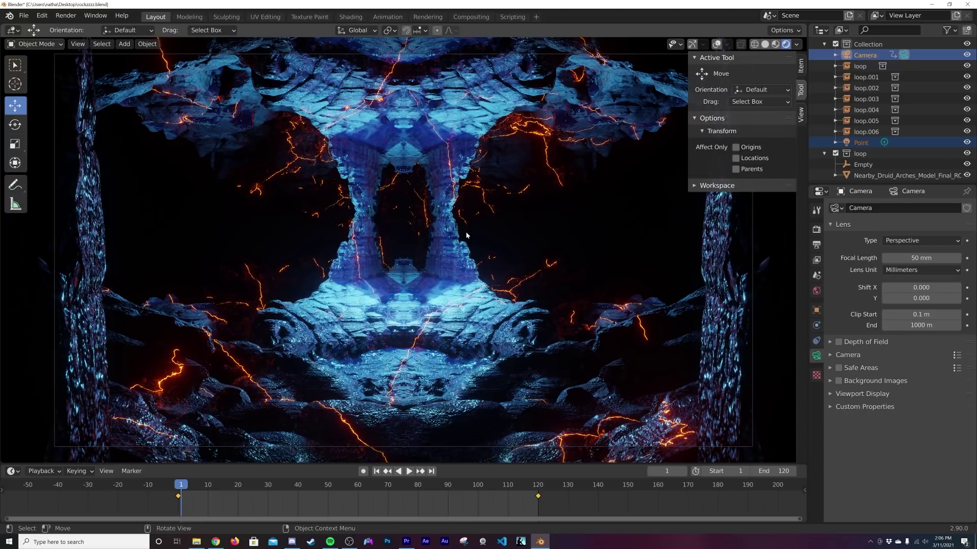
key("ctrl+p")
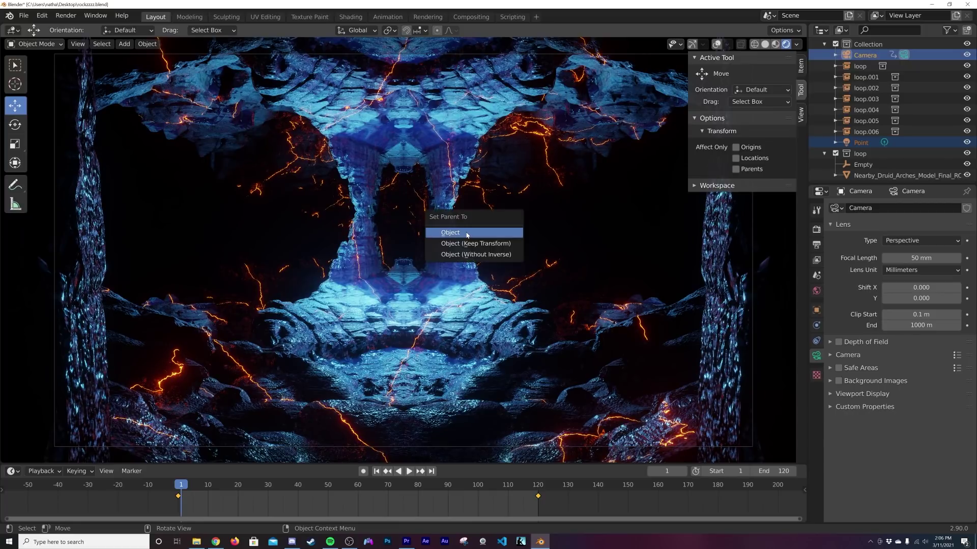
left_click(467, 233)
- Preview the camera animation with the parented light and save the blend file
key("space")
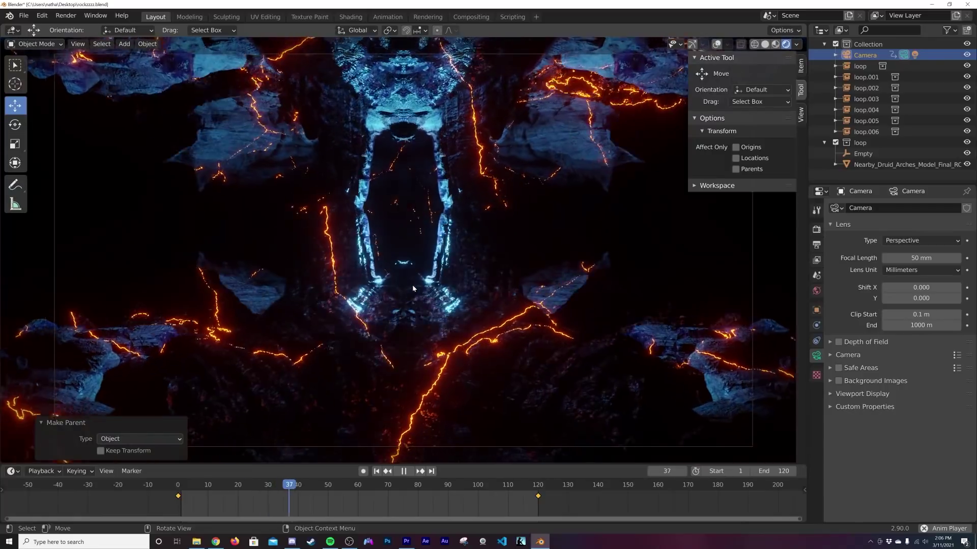
key("space")
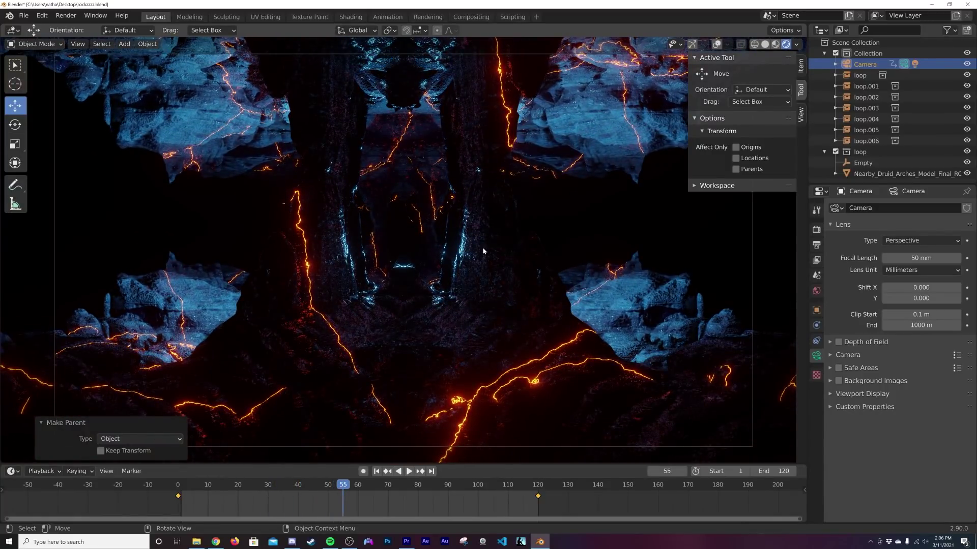
left_click(24, 16)
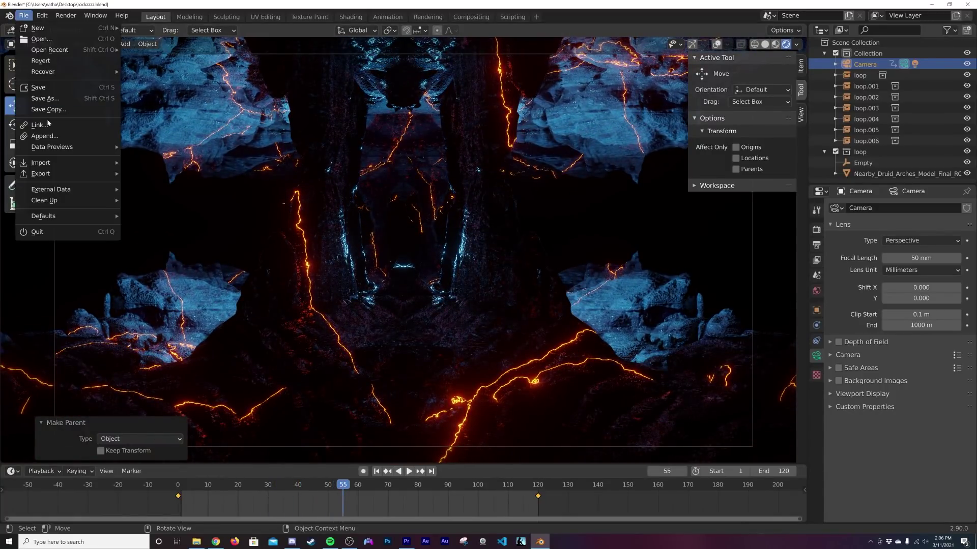
left_click(46, 86)
- Show the whole rock tunnel from outside the camera in solid shading, with overlays and gizmos enabled
key("z")
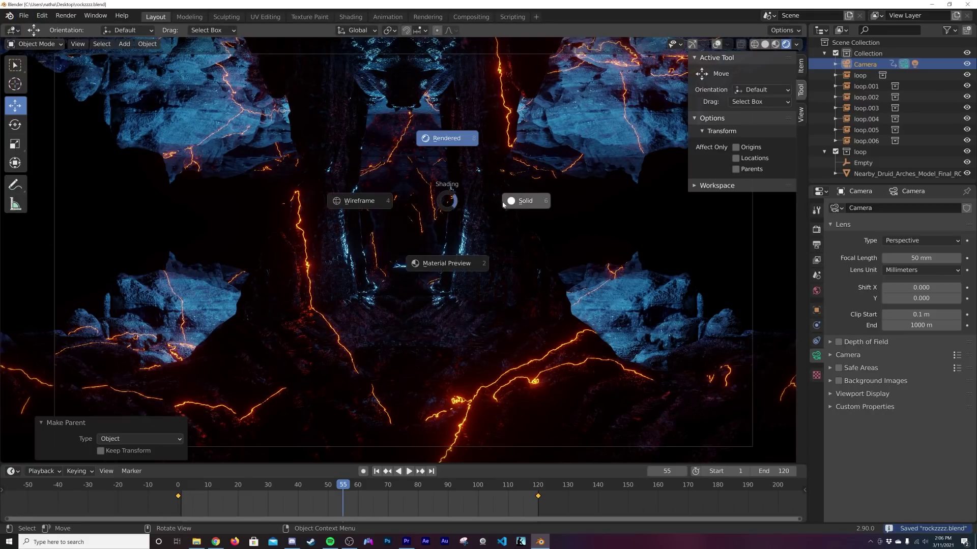
left_click(524, 202)
mouse_move(524, 202)
middle_mouse_down()
mouse_move(537, 244)
mouse_move(546, 196)
middle_mouse_up()
scroll(538, 244, "down", 5)
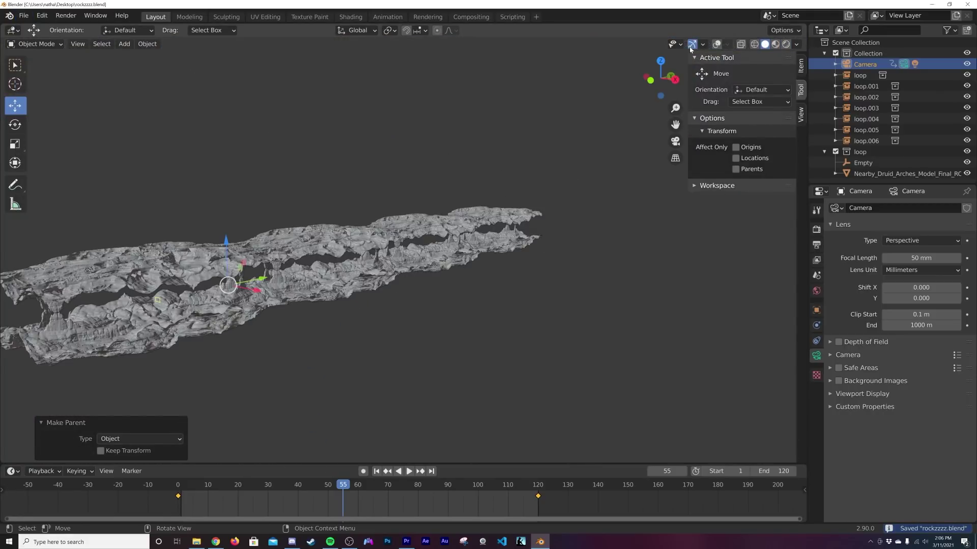
middle_click_drag(350, 263, 329, 275)
middle_click_drag(132, 317, 351, 279, "shift")
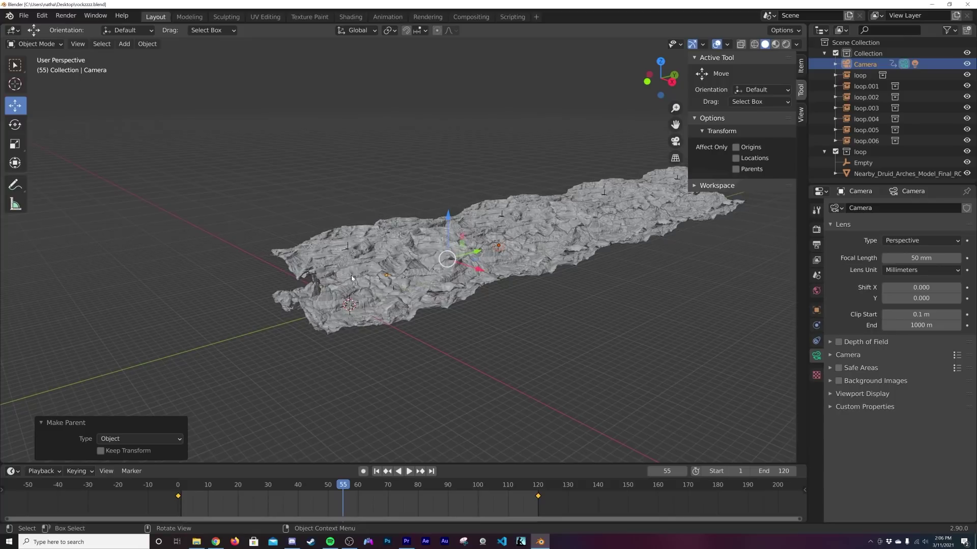
key("shift+a")
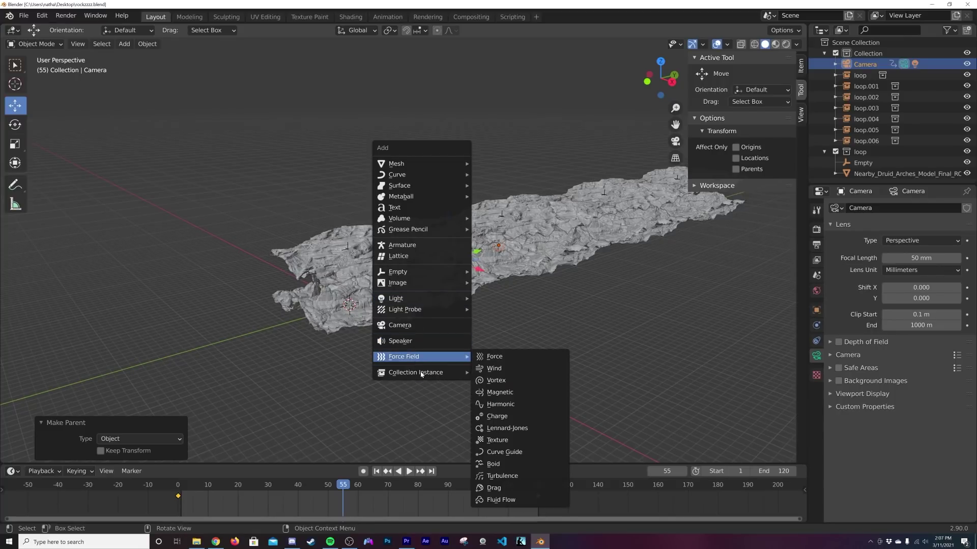
mouse_move(434, 374)
left_click(490, 376)
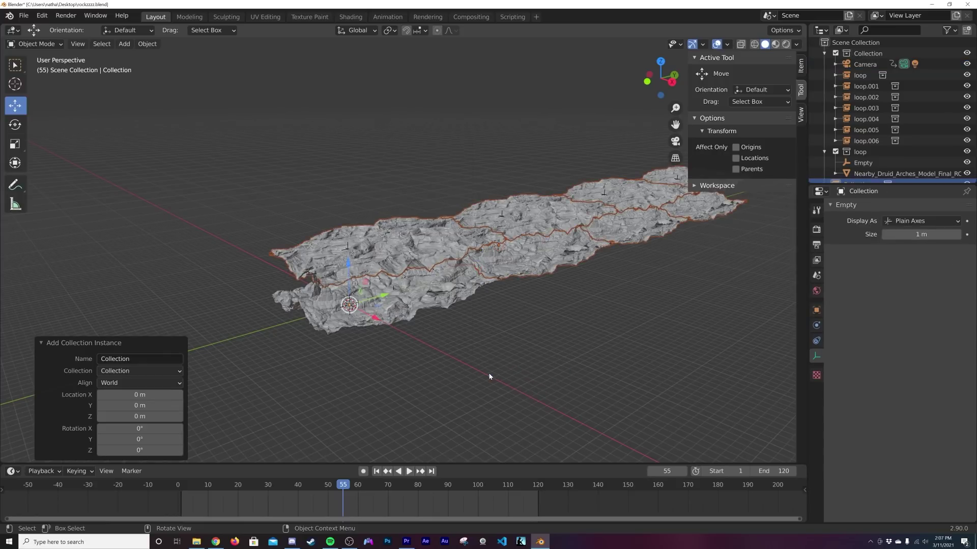
key("ctrl+z")
- Add an instance of the loop collection and move it along X to sit beside the start of the tunnel
key("shift+a")
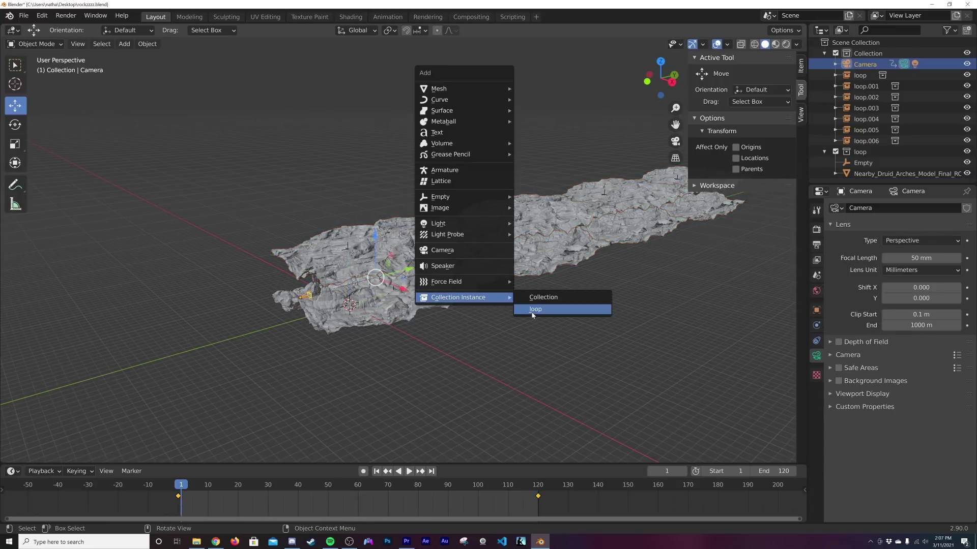
left_click(532, 311)
middle_click_drag(468, 342, 453, 338)
key("g")
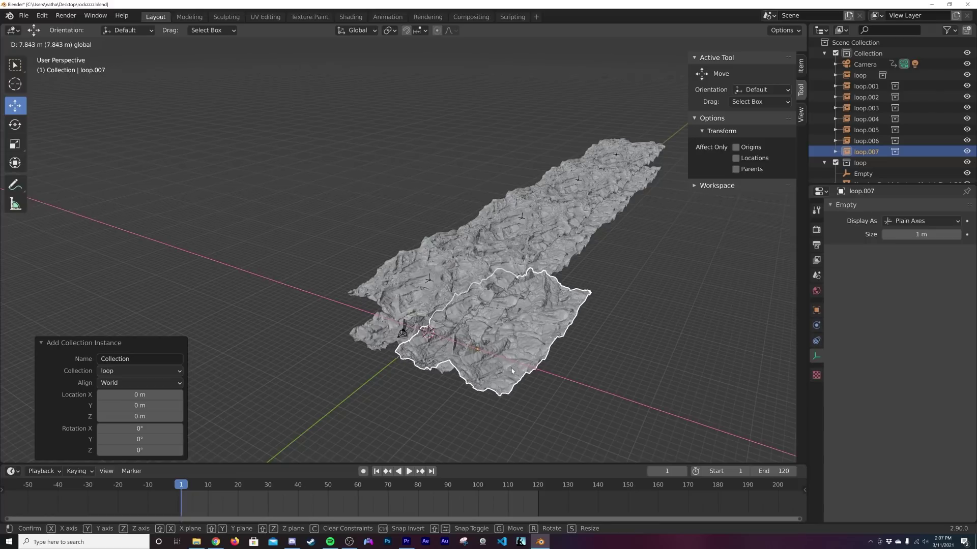
key("Escape")
key("g")
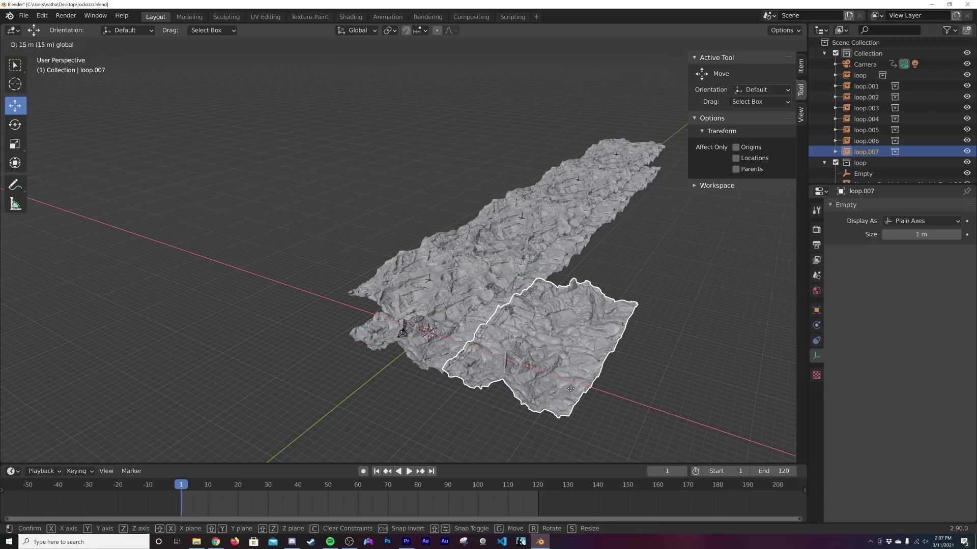
left_click(554, 384)
- Duplicate the side rock instance and move the copy -32 m along X to the tunnel's opposite side
middle_click_drag(554, 384, 568, 373)
key("shift+d")
key("Escape")
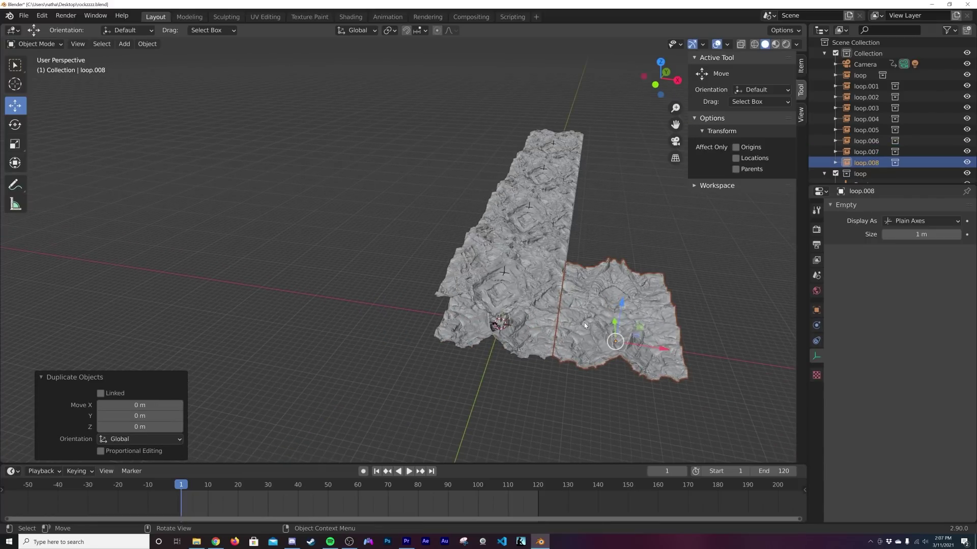
key("g")
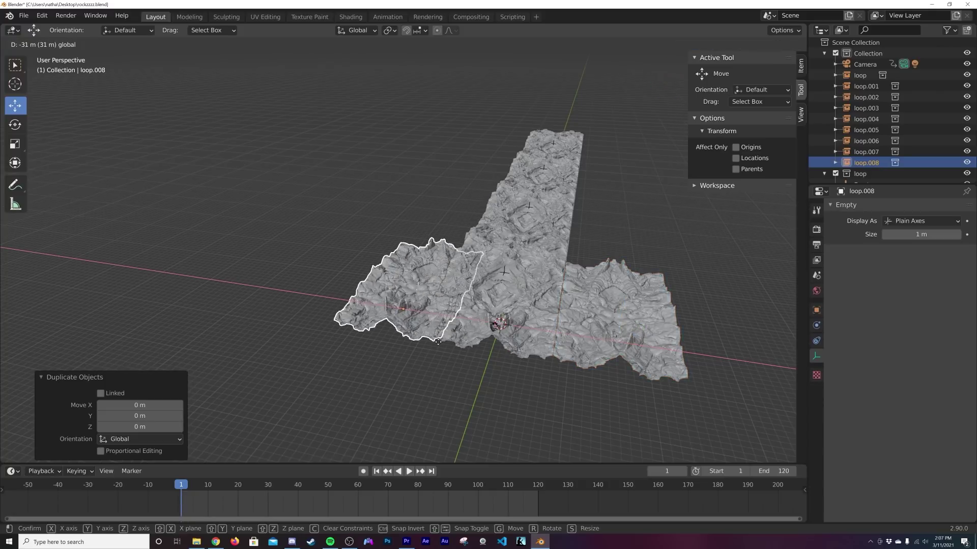
left_click(432, 342)
middle_click_drag(432, 342, 426, 362)
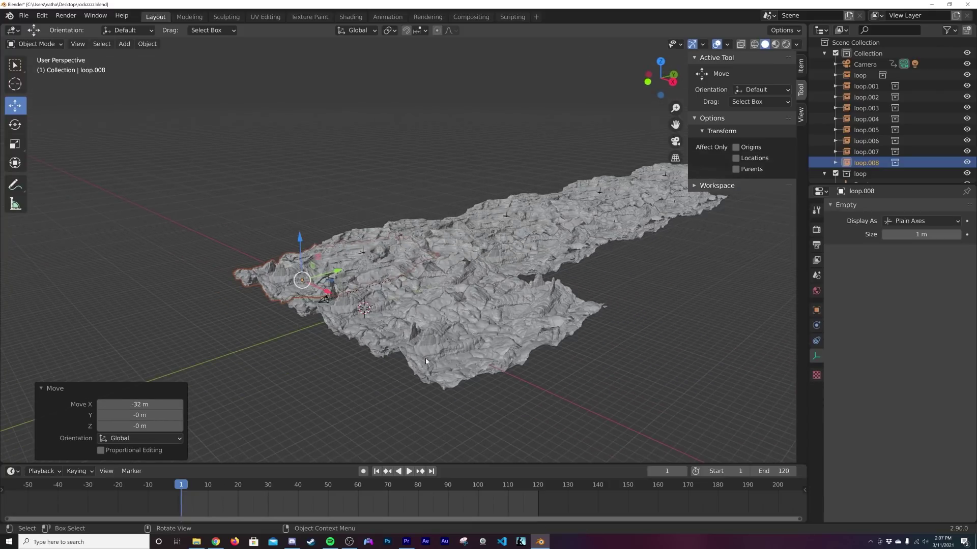
- Duplicate the first ceiling rock instance twice and place the copies on both sides of the tunnel along X
middle_click_drag(468, 334, 553, 366)
key("shift+d")
key("Escape")
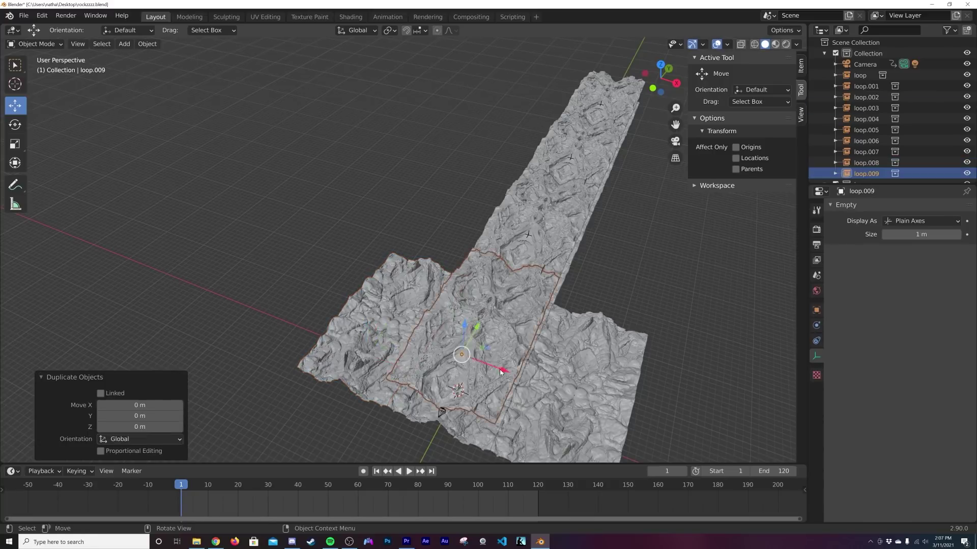
left_click_drag(506, 371, 600, 402)
key("shift+d")
left_click_drag(506, 371, 433, 341)
- Duplicate the side rock instances repeatedly along the tunnel's length, offsetting the copies 32 m along Y
middle_click_drag(560, 376, 457, 326)
key("shift+d")
left_click_drag(325, 278, 483, 252)
key("shift+d")
left_click_drag(265, 325, 566, 302)
key("shift+d")
- Return to the camera view with overlays hidden and rendered viewport shading
key("KP_0")
left_click(716, 44)
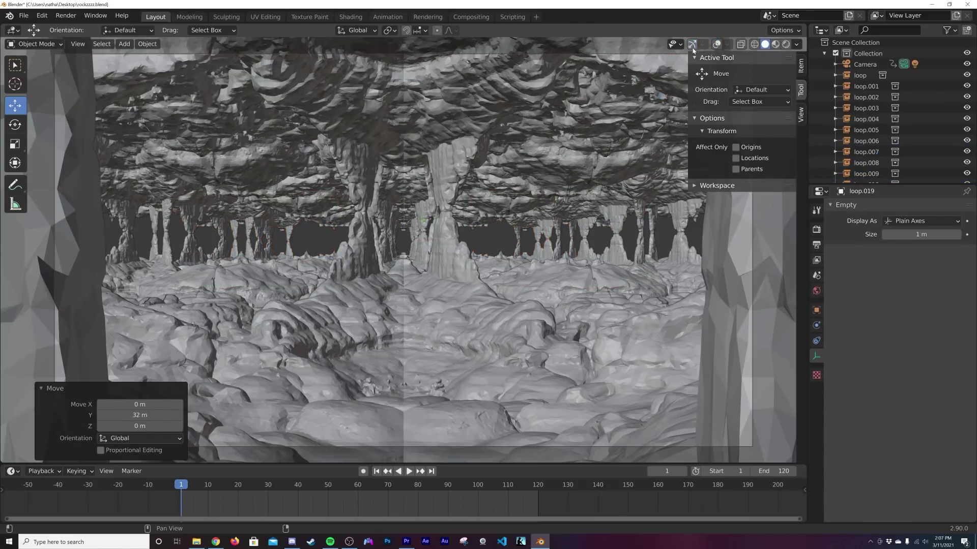
left_click(787, 44)
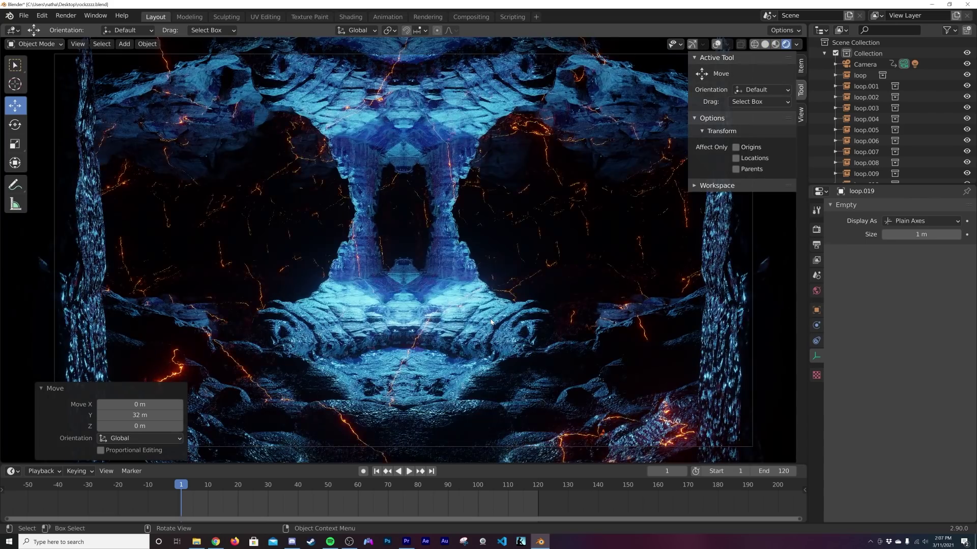
- Play part of the animation through the camera to check the widened cave and its lighting
key("space")
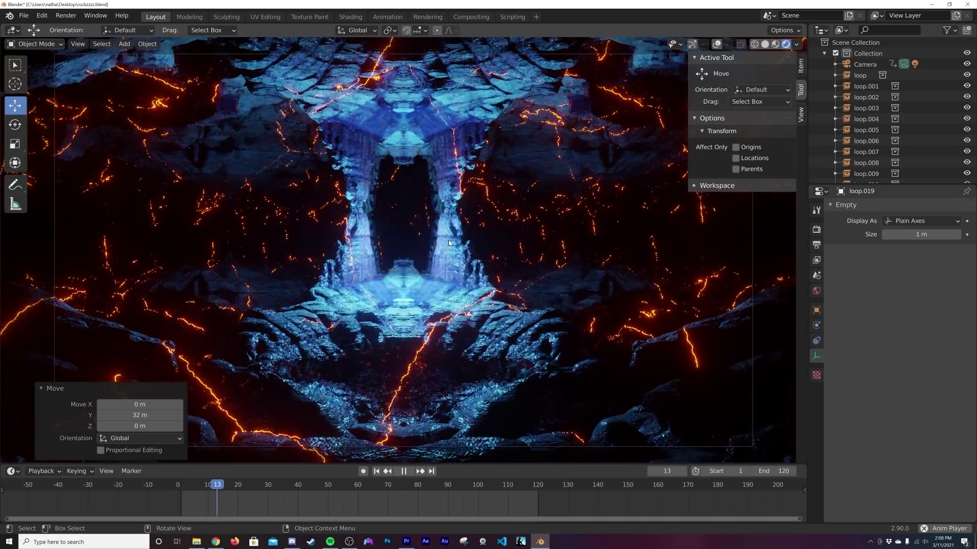
key("space")
scroll(394, 265, "up", 4)
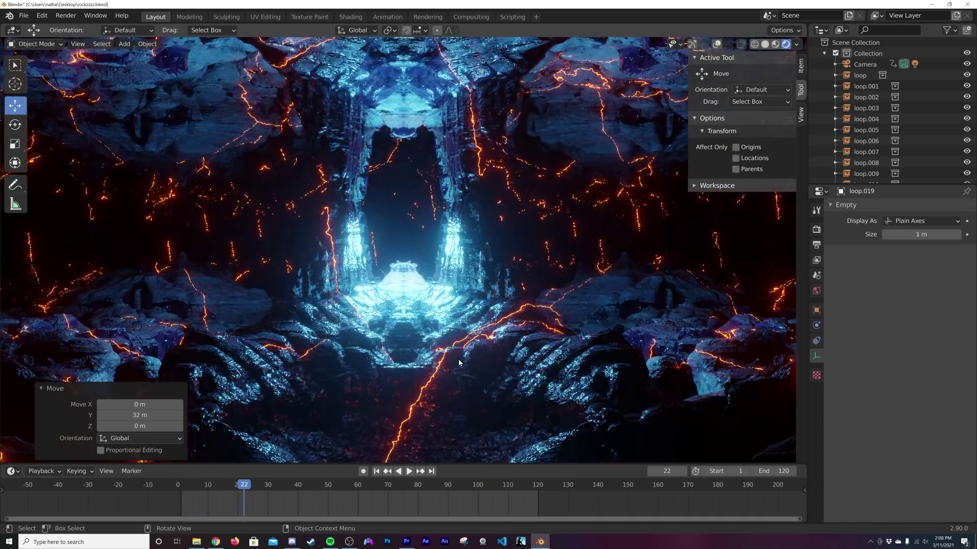
scroll(355, 352, "down", 5)
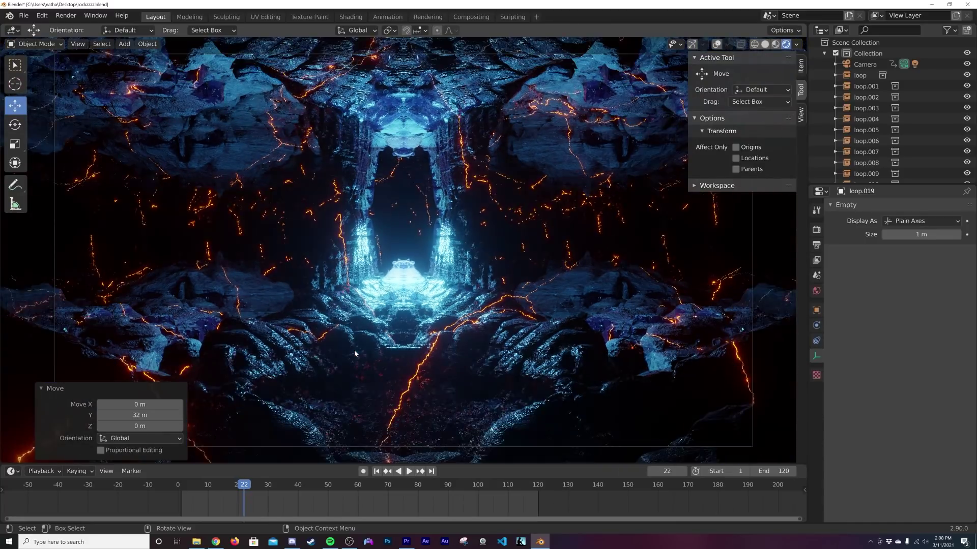
scroll(354, 353, "up", 2)
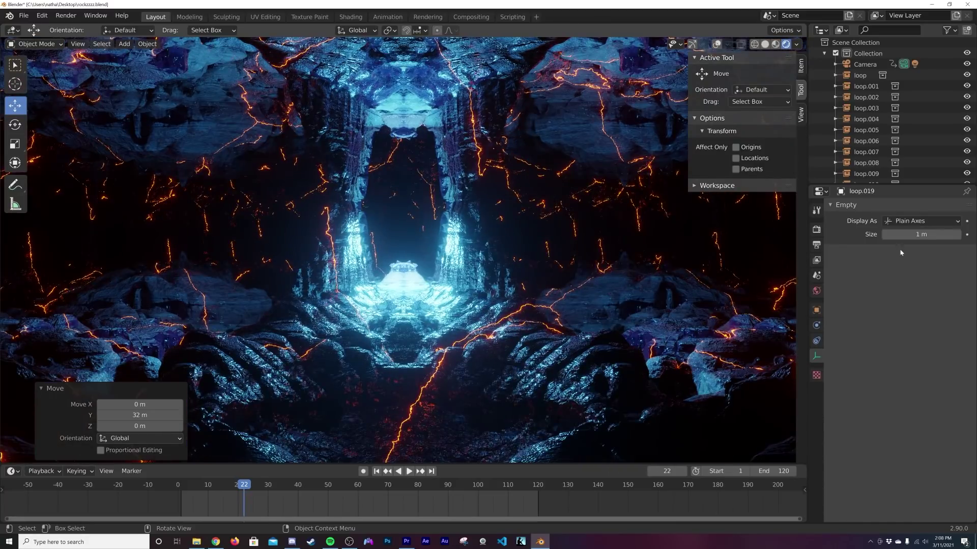
- Set the render output to FFmpeg video with an MPEG-4 container and Perceptually lossless output quality
left_click(816, 229)
left_click(817, 246)
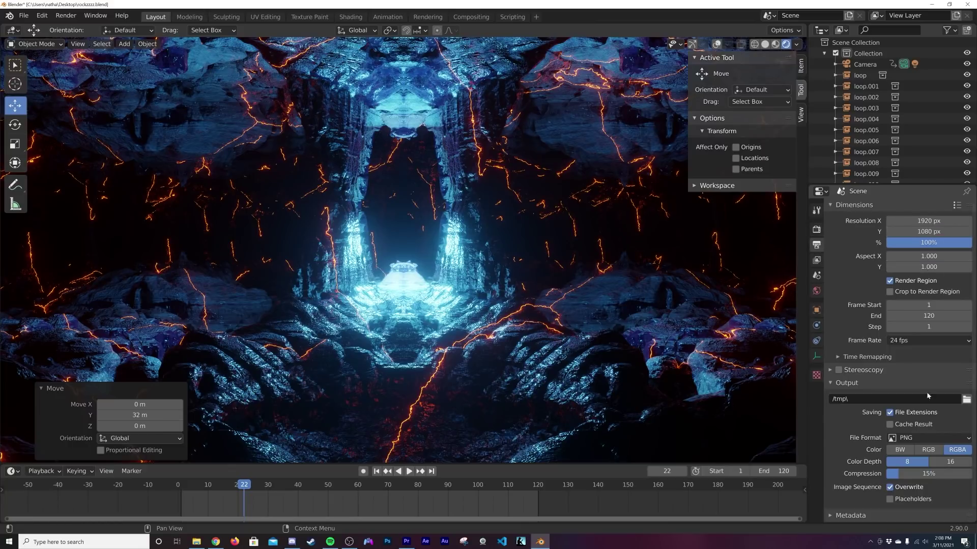
left_click(921, 440)
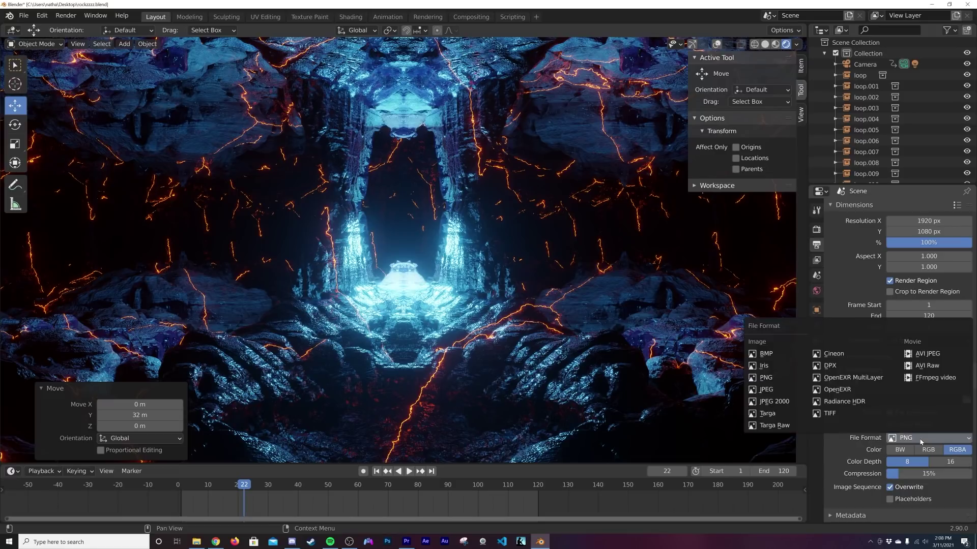
left_click(935, 377)
left_click(861, 467)
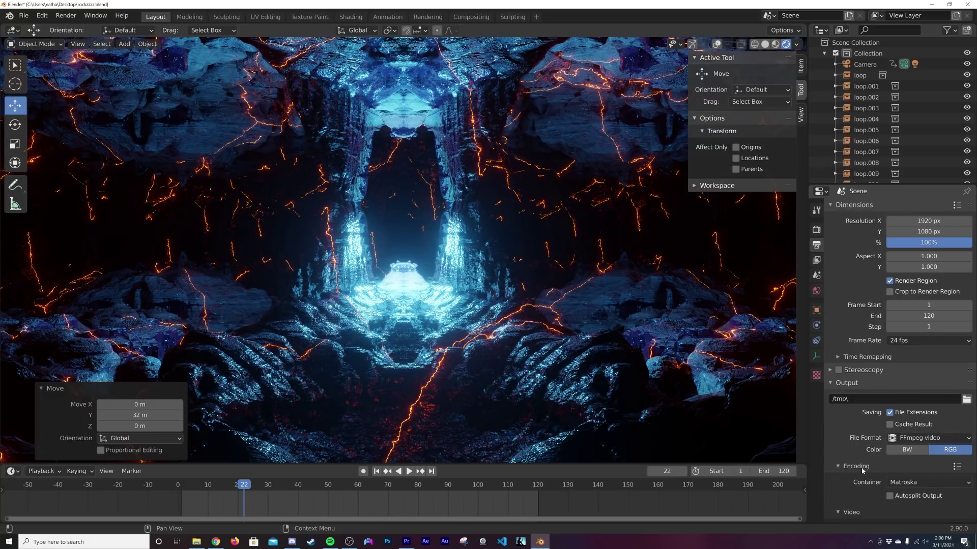
scroll(862, 468, "down", 2)
left_click(912, 442)
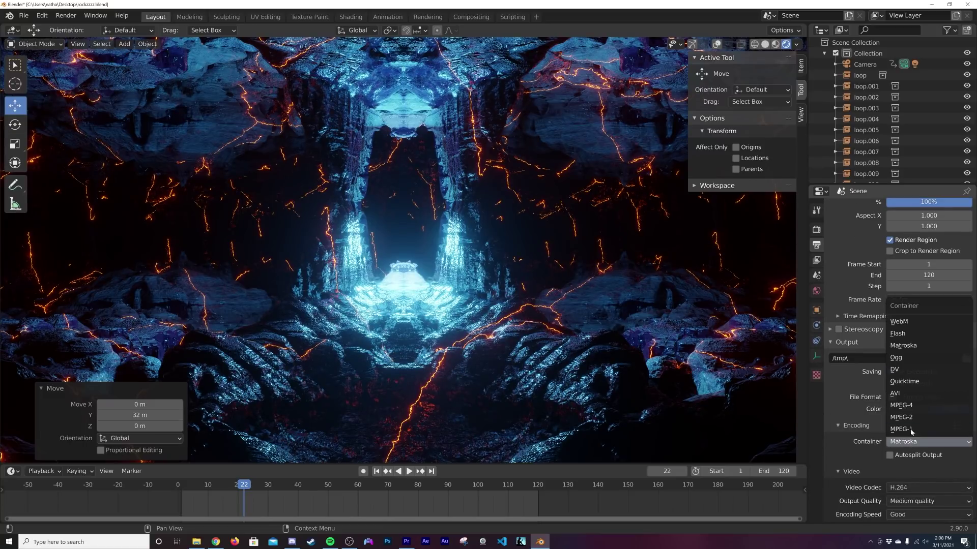
left_click(911, 405)
left_click(925, 501)
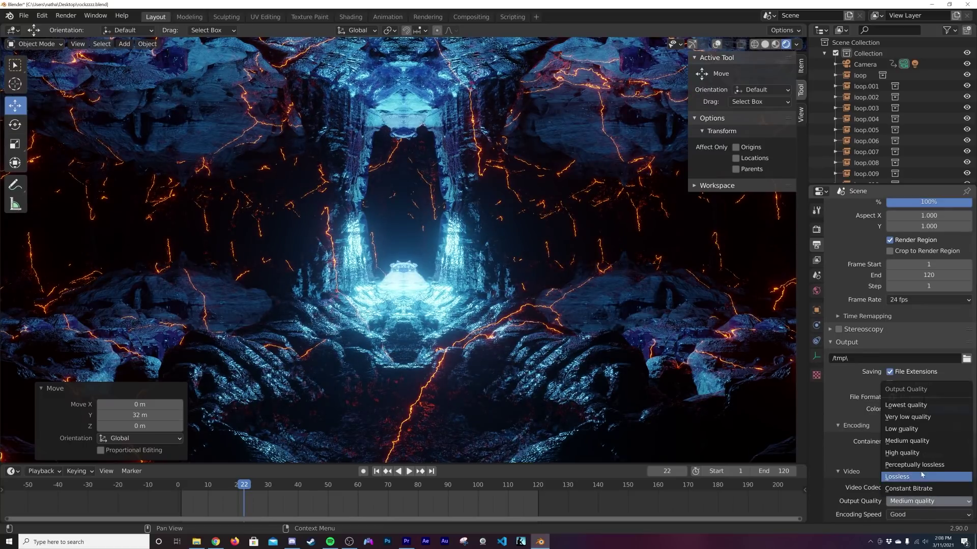
left_click(918, 465)
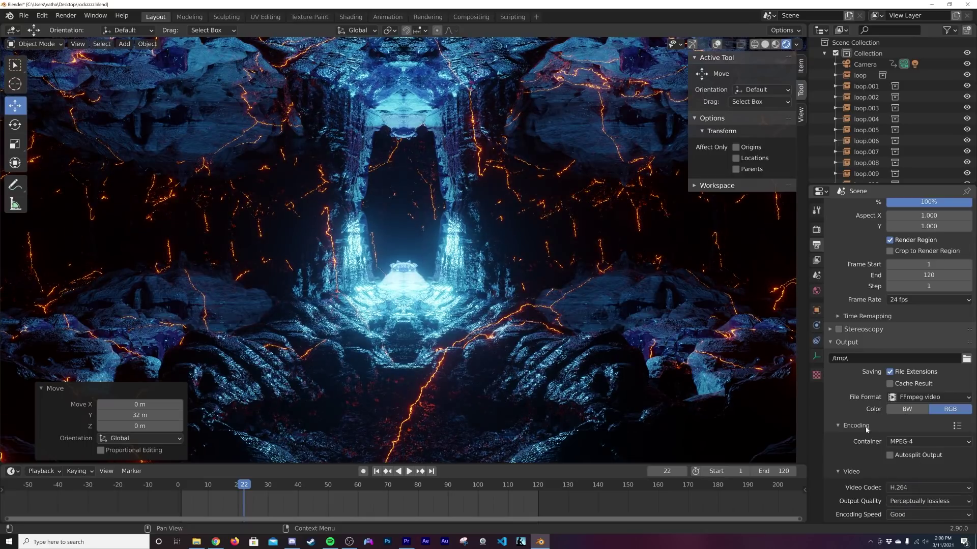
- Render the full animation with the configured output settings
left_click(57, 19)
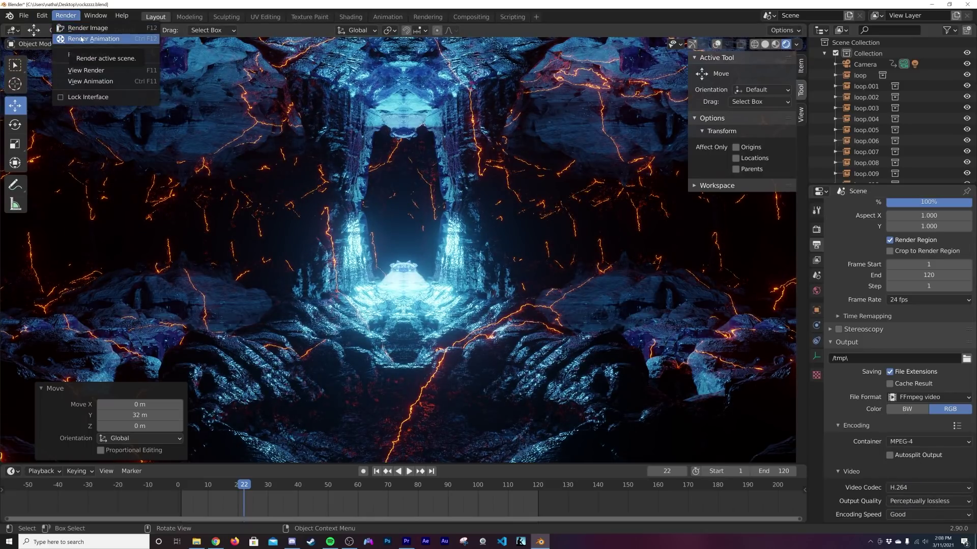
left_click(82, 39)
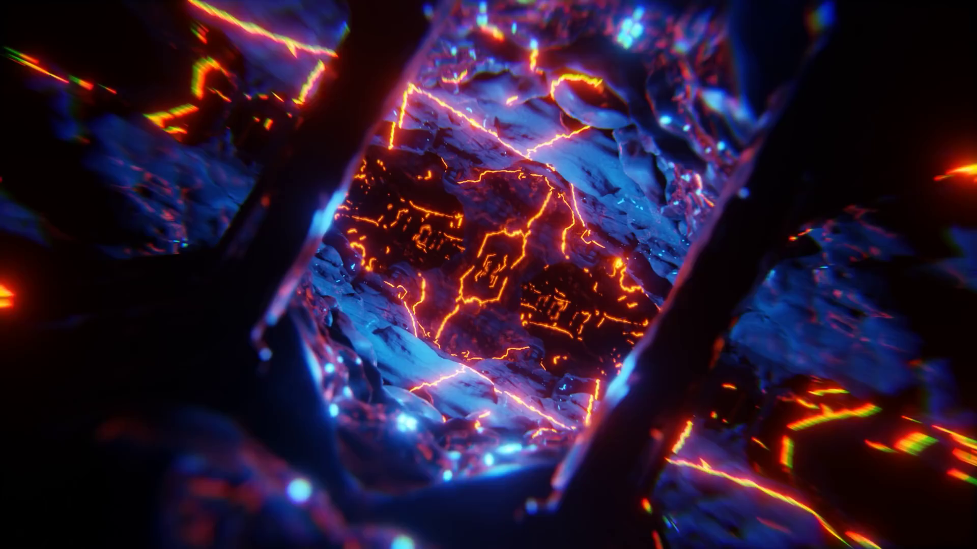